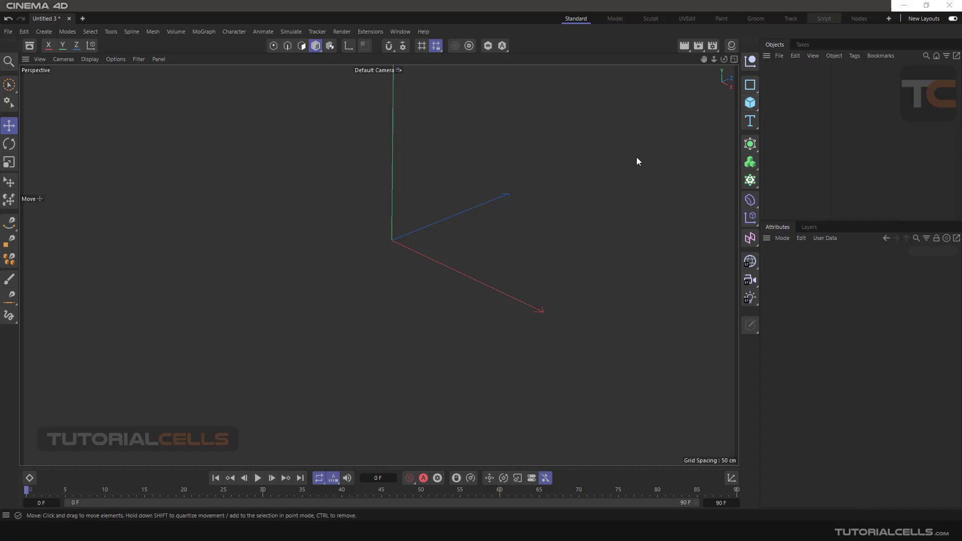
# Detach the primitive objects palette and place it as a floating window over the viewport.
pyautogui.click(749, 105)
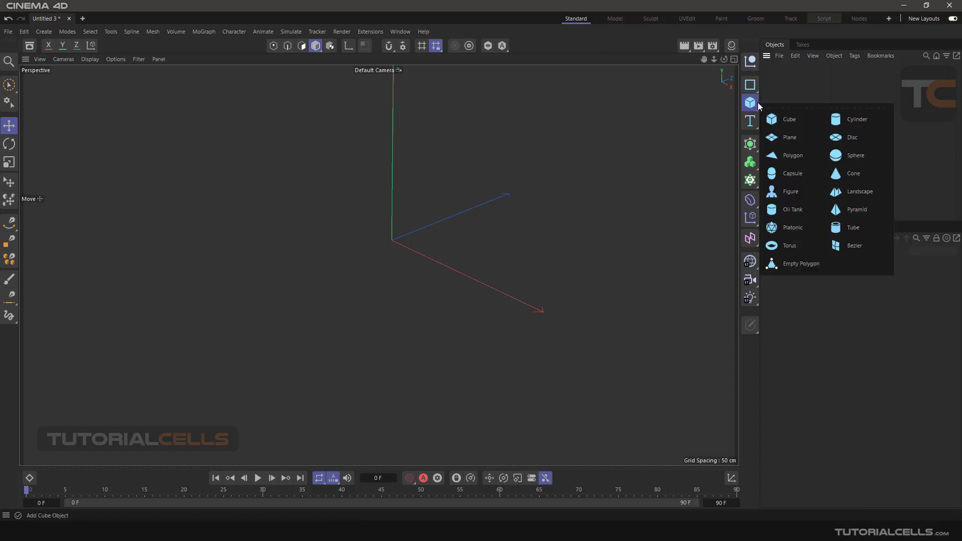
pyautogui.click(789, 107)
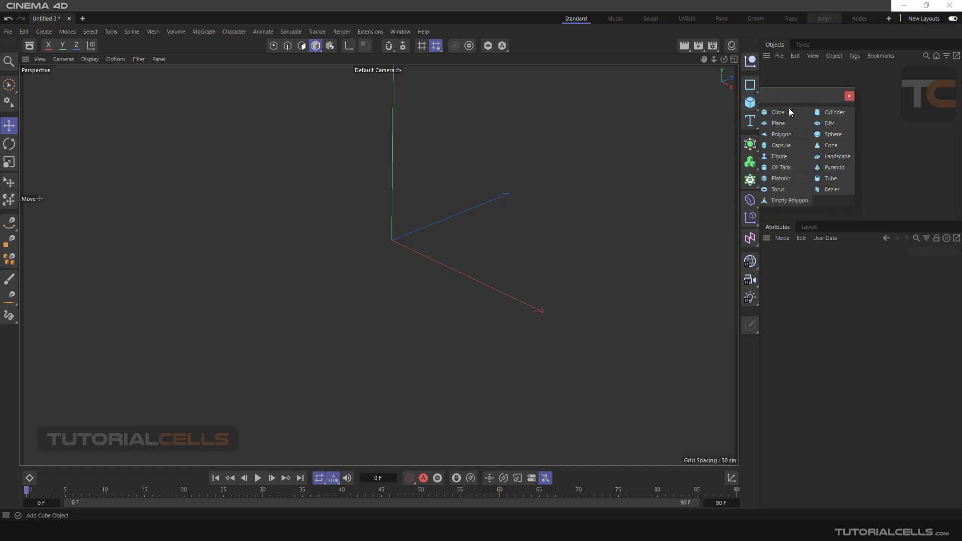
pyautogui.moveTo(792, 97); pyautogui.dragTo(72, 98)
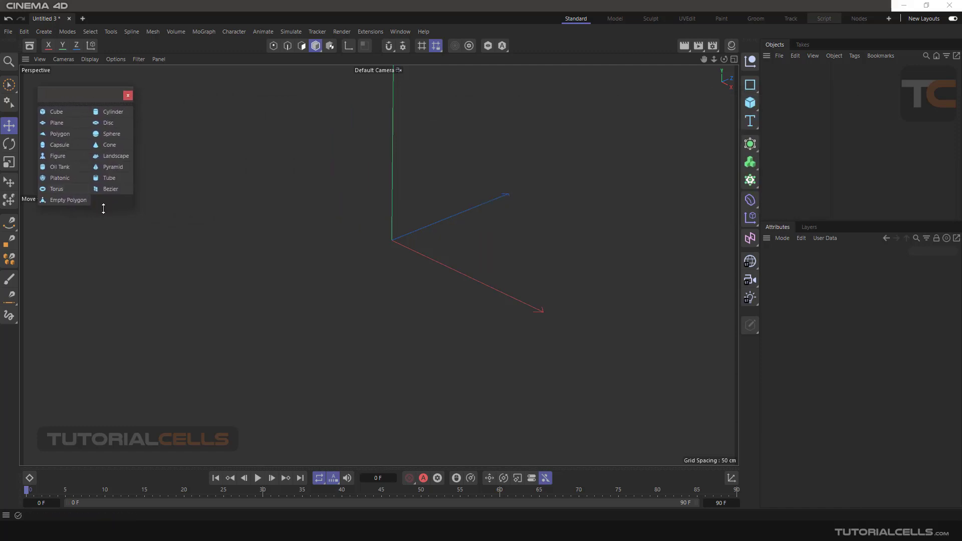
# Set the floating primitives palette to Large Icons and fit its window height to the entries.
pyautogui.moveTo(103, 209); pyautogui.dragTo(104, 303)
pyautogui.rightClick(119, 176)
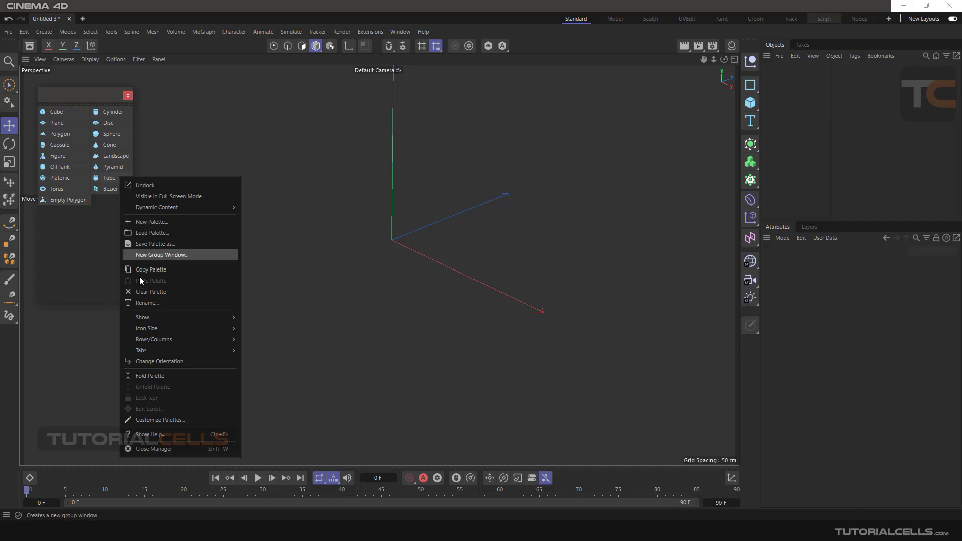
pyautogui.moveTo(155, 329)
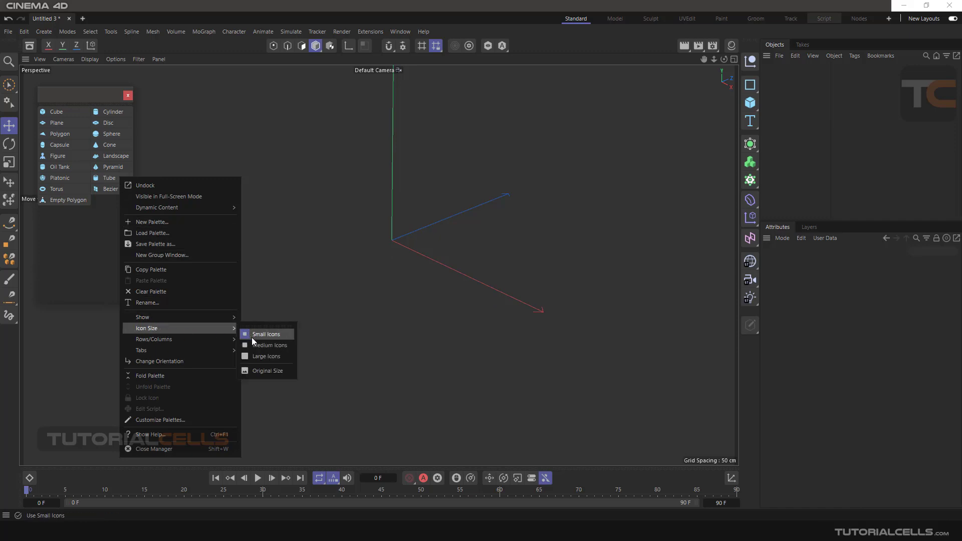
pyautogui.click(254, 356)
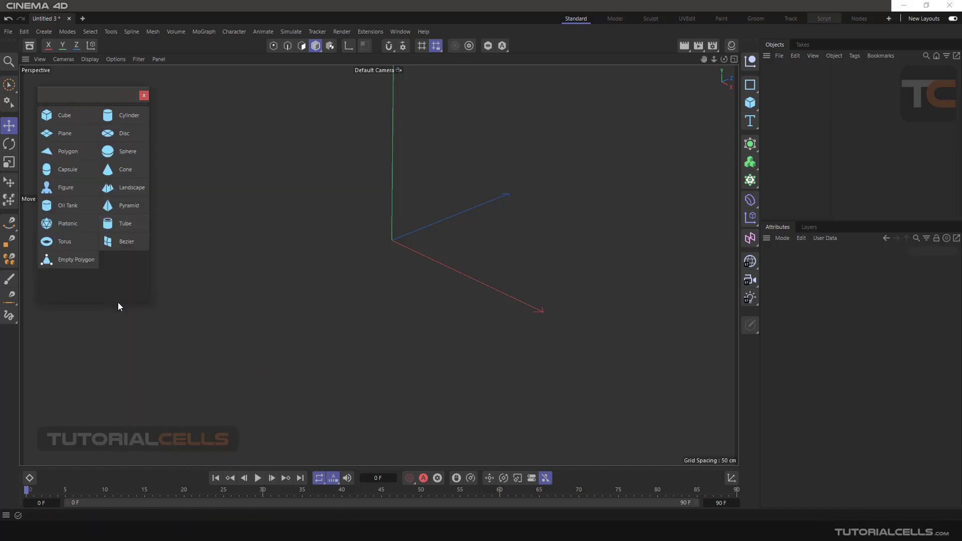
pyautogui.moveTo(119, 305); pyautogui.dragTo(118, 273)
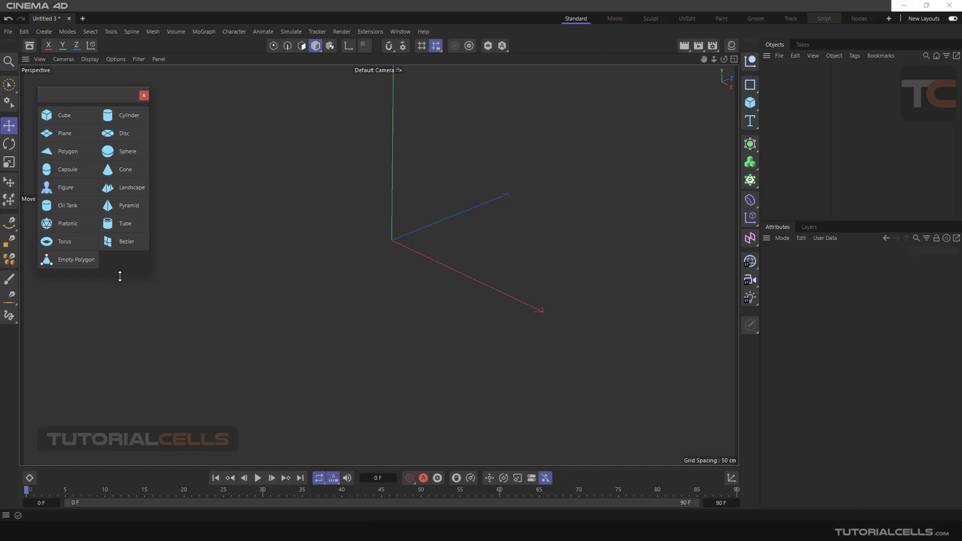
# Add a cube to the scene and review its Basic, Coordinates, Object and Phong properties.
pyautogui.click(65, 116)
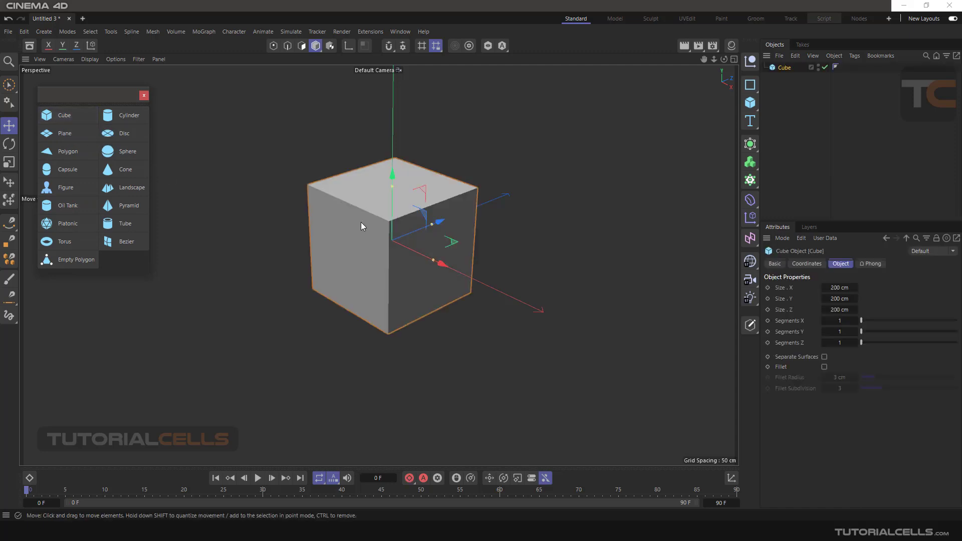
pyautogui.scroll(1, 385, 223)
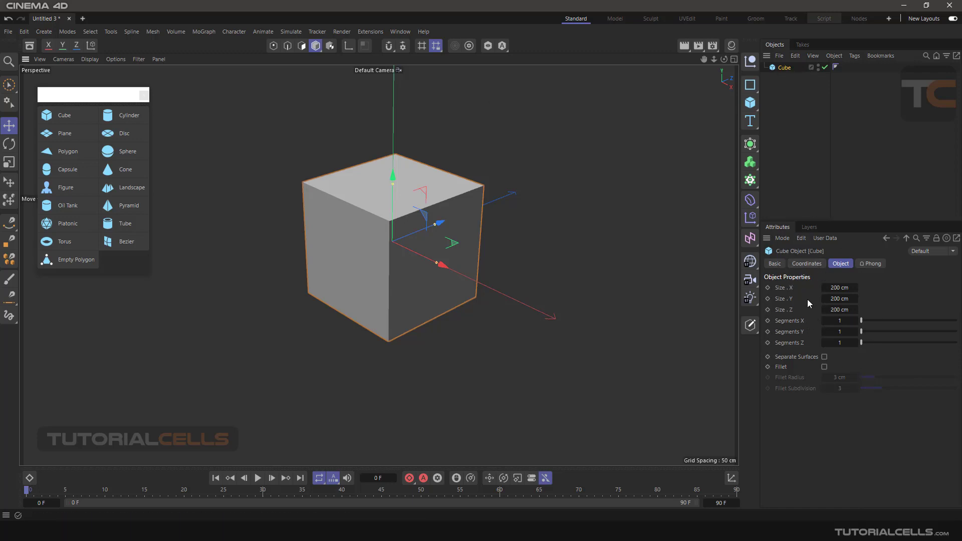
pyautogui.click(776, 264)
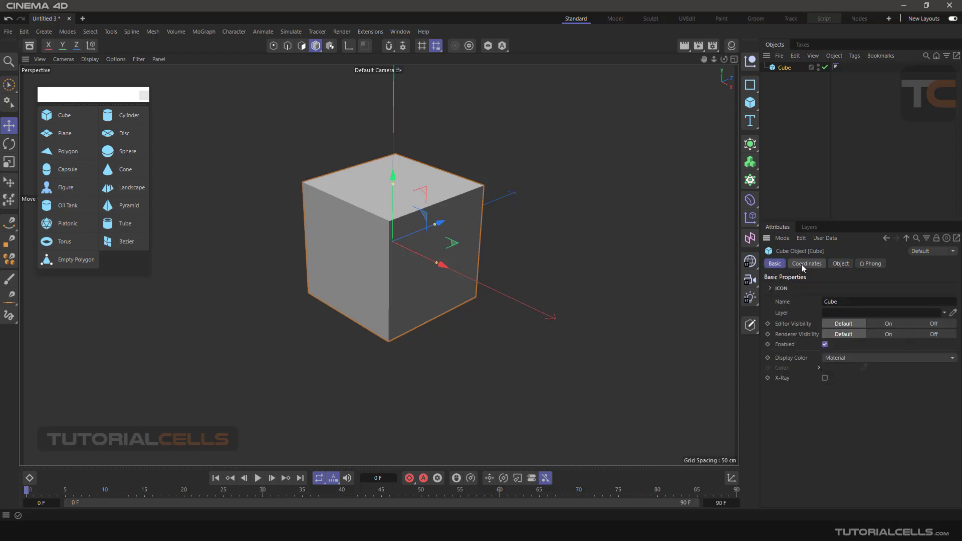
pyautogui.click(804, 264)
pyautogui.click(840, 264)
pyautogui.click(870, 263)
pyautogui.click(776, 264)
pyautogui.click(838, 266)
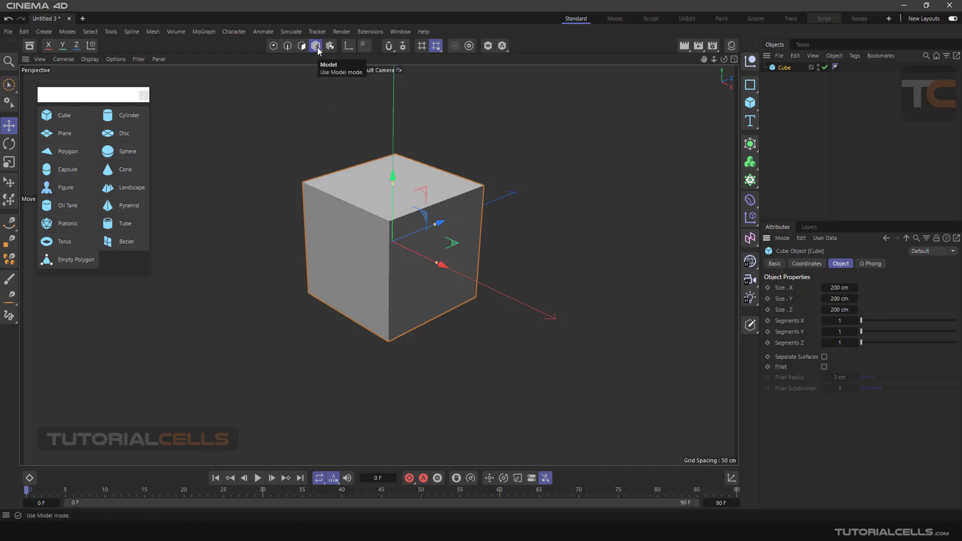
# Try the Polygon, Edge and Point modes on the parametric cube and return to Model mode.
pyautogui.click(301, 46)
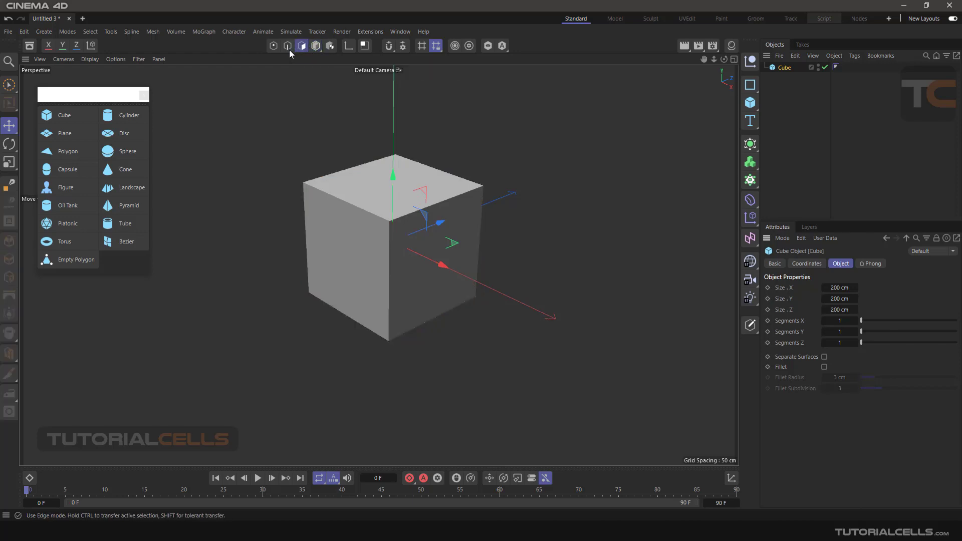
pyautogui.click(288, 49)
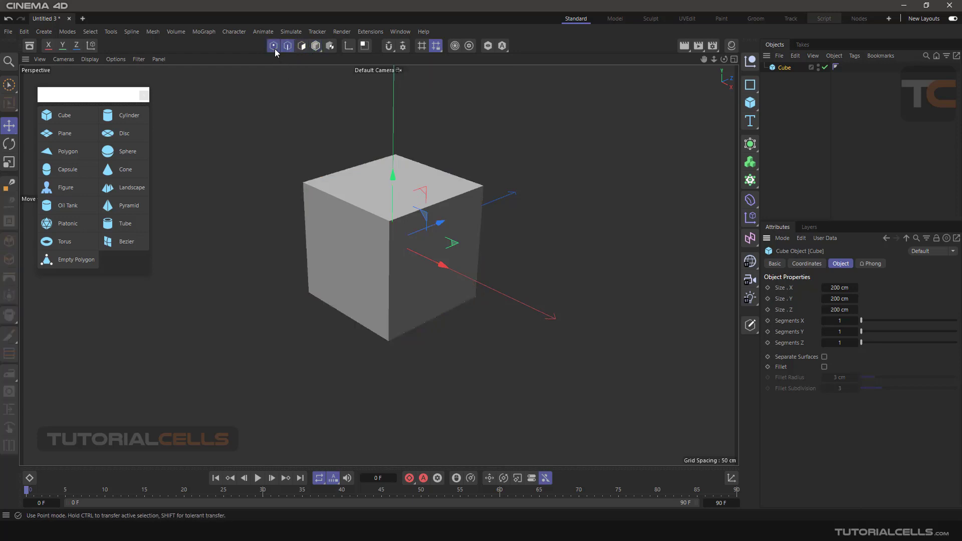
pyautogui.click(273, 46)
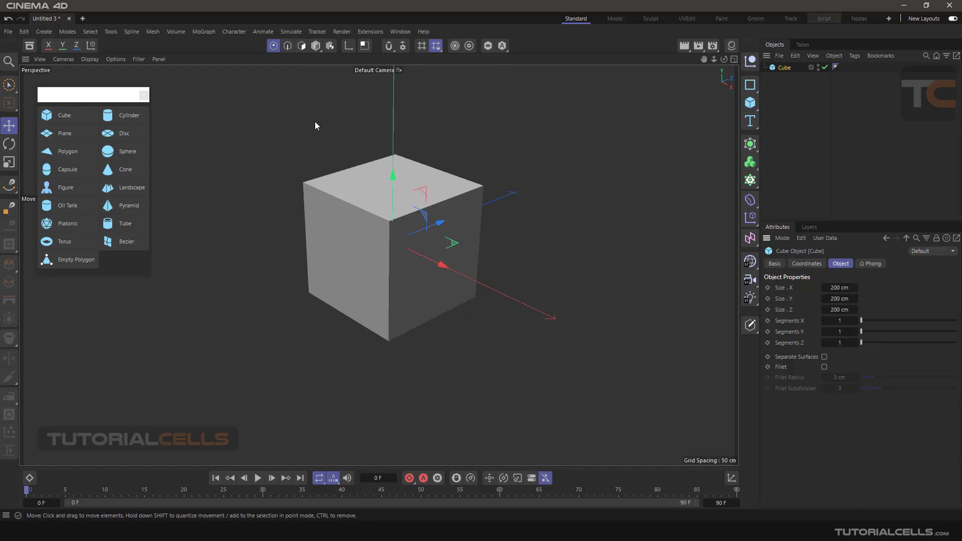
pyautogui.click(315, 47)
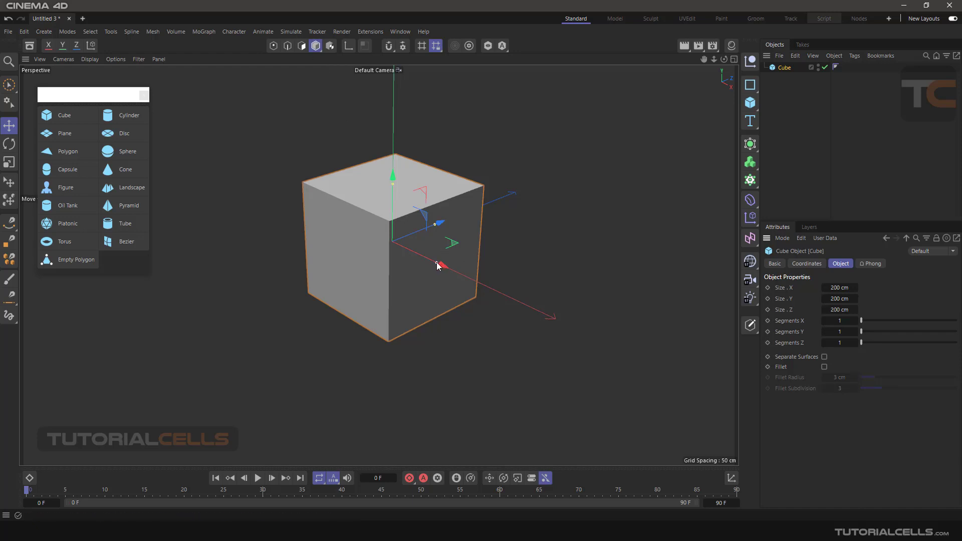
# Stretch the cube in the viewport to about 279 cm in X, 229 cm in Y and 316 cm in Z.
pyautogui.moveTo(437, 264); pyautogui.dragTo(460, 274)
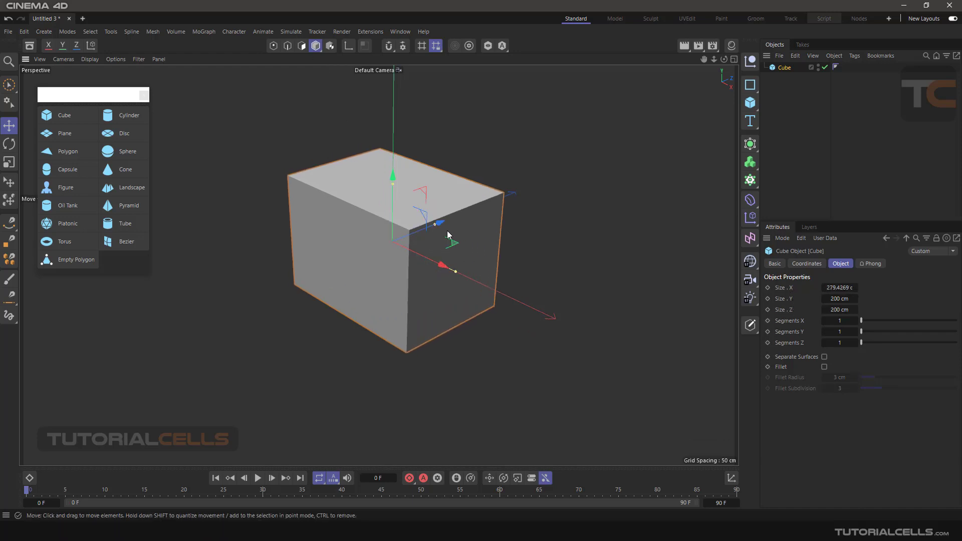
pyautogui.moveTo(436, 225); pyautogui.dragTo(454, 216)
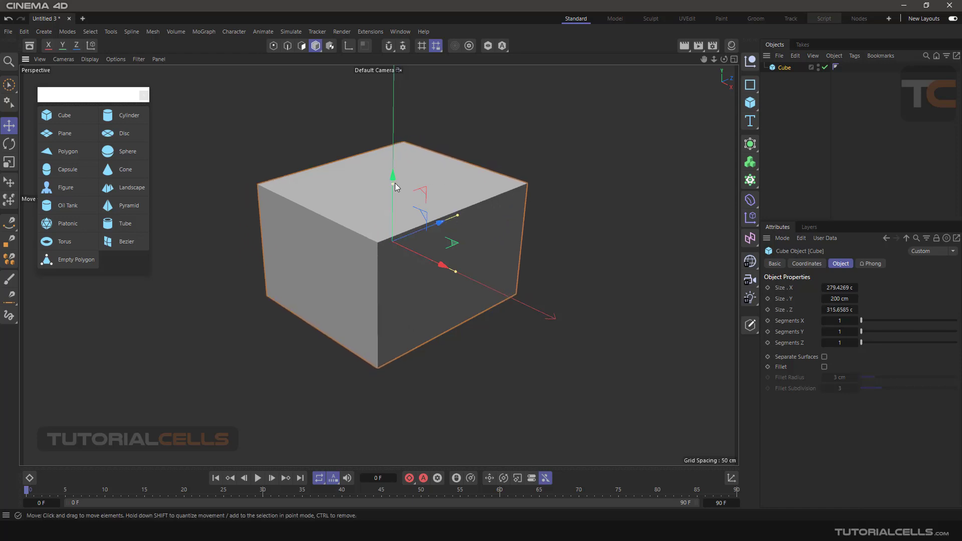
pyautogui.moveTo(392, 182); pyautogui.dragTo(399, 175)
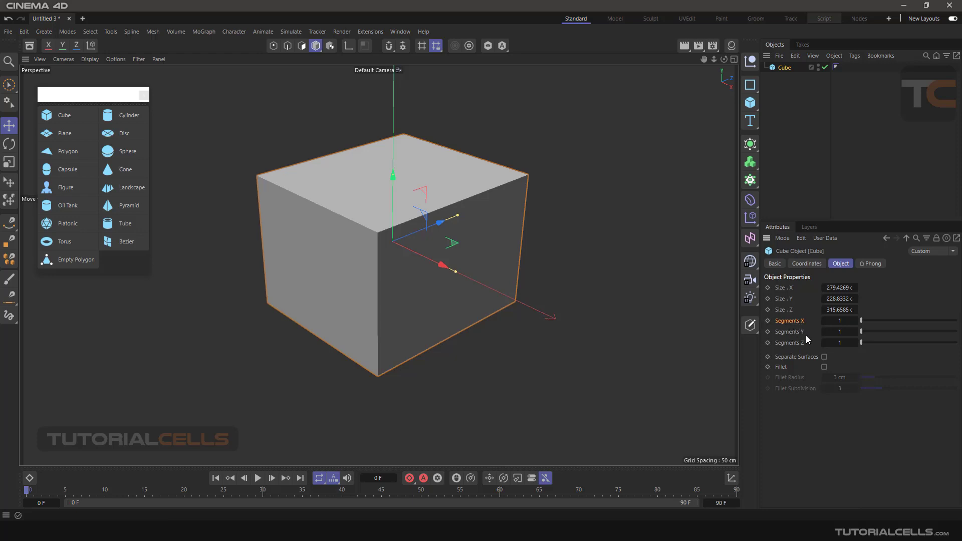
# Display the viewport in Gouraud Shading (Lines) and set the cube's segments to 5 in X, 3 in Y and 2 in Z.
pyautogui.moveTo(862, 320); pyautogui.dragTo(866, 320)
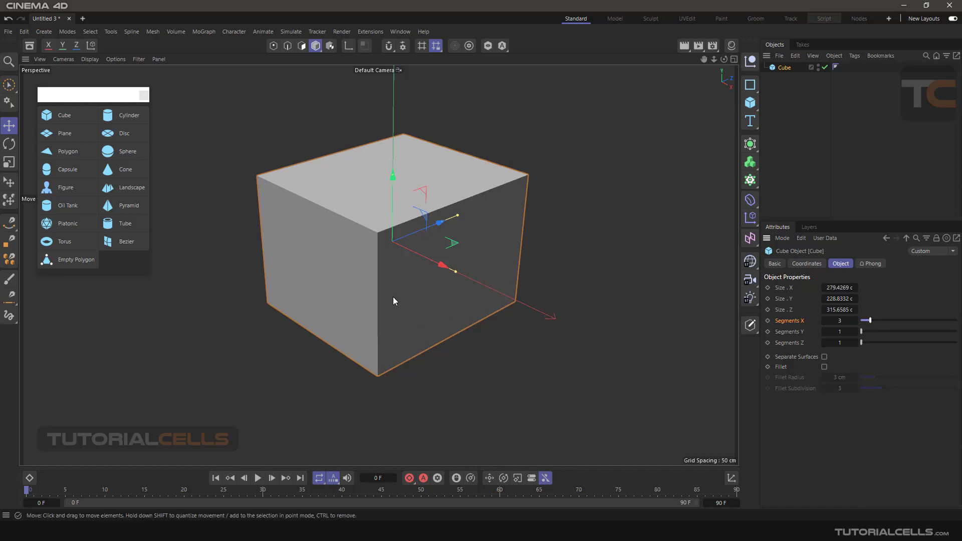
pyautogui.click(91, 61)
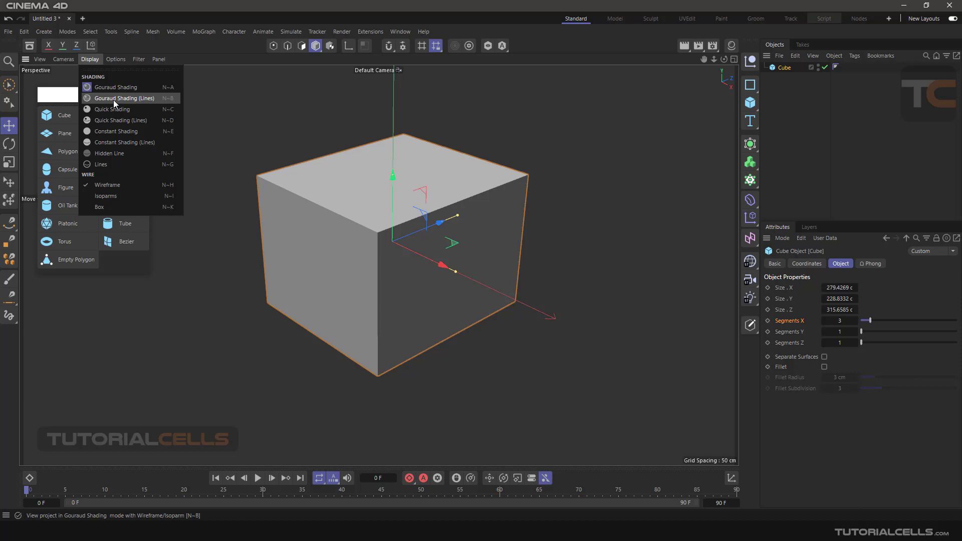
pyautogui.click(128, 98)
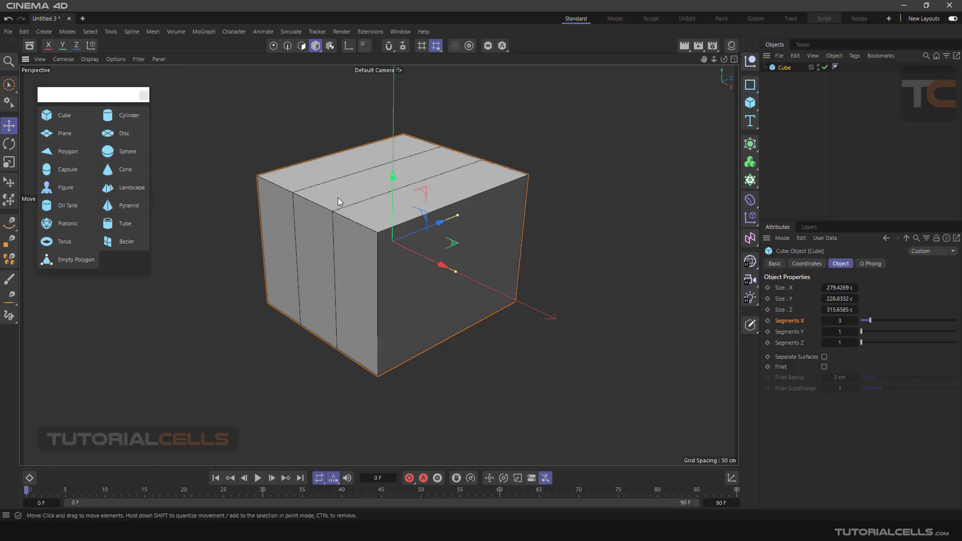
pyautogui.moveTo(870, 321); pyautogui.dragTo(864, 344)
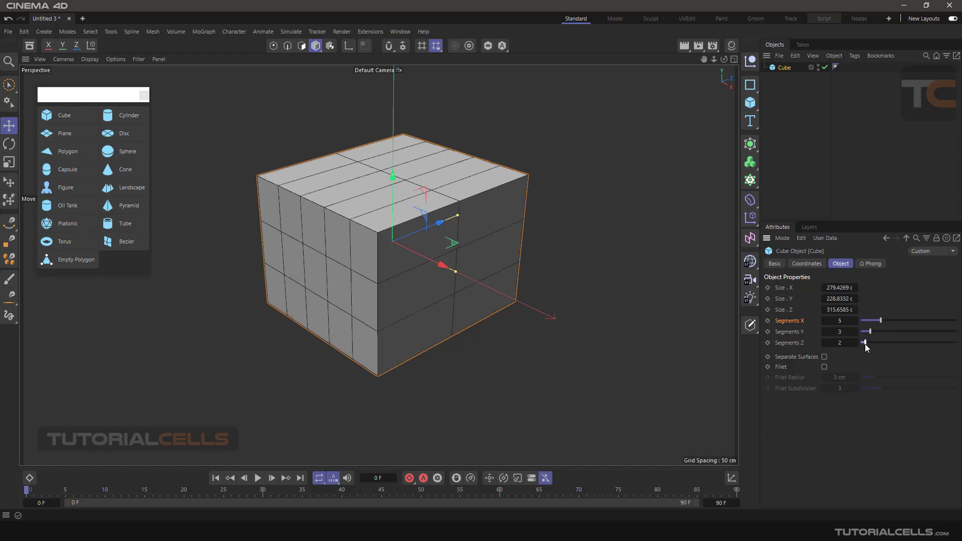
# Try making the segmented cube editable and selecting a single polygon on its side in Polygon mode.
pyautogui.click(750, 326)
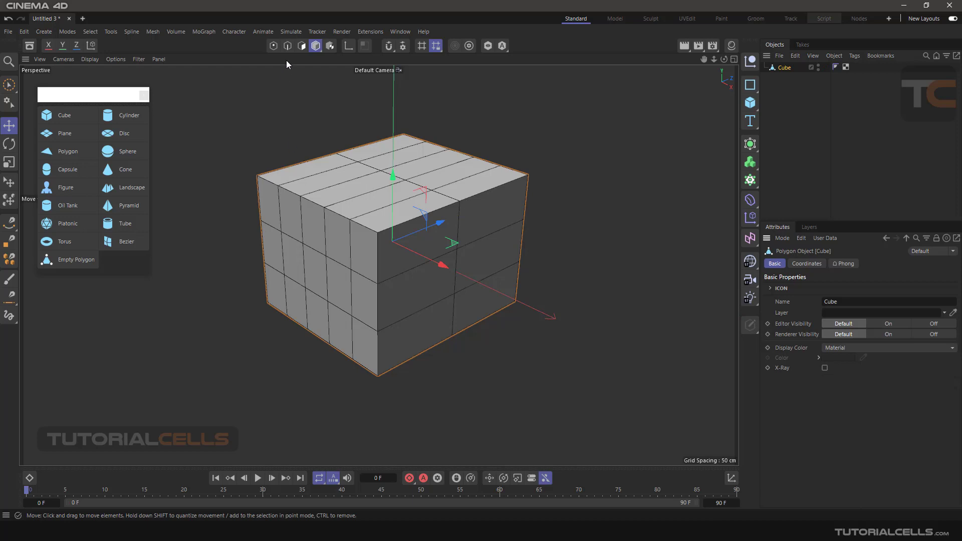
pyautogui.click(302, 46)
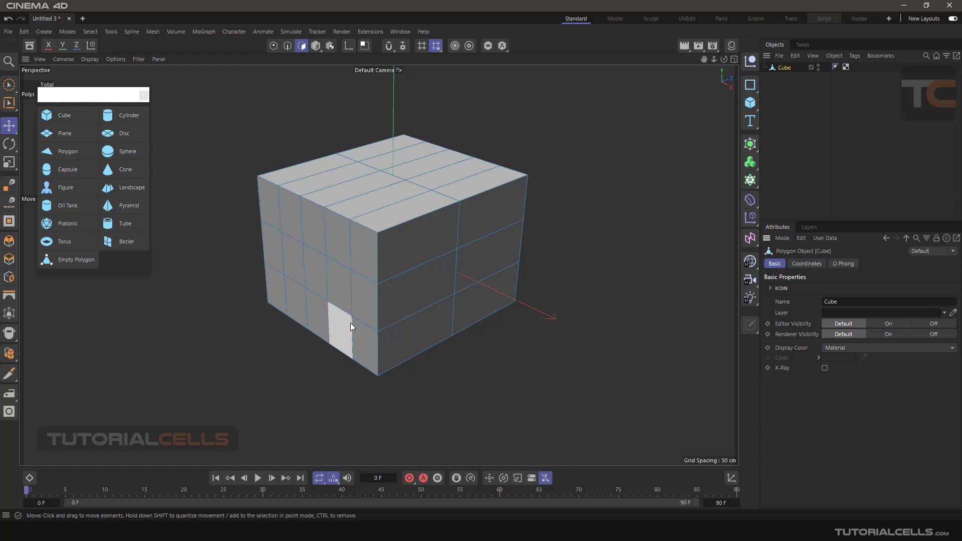
pyautogui.click(314, 268)
pyautogui.click(232, 295)
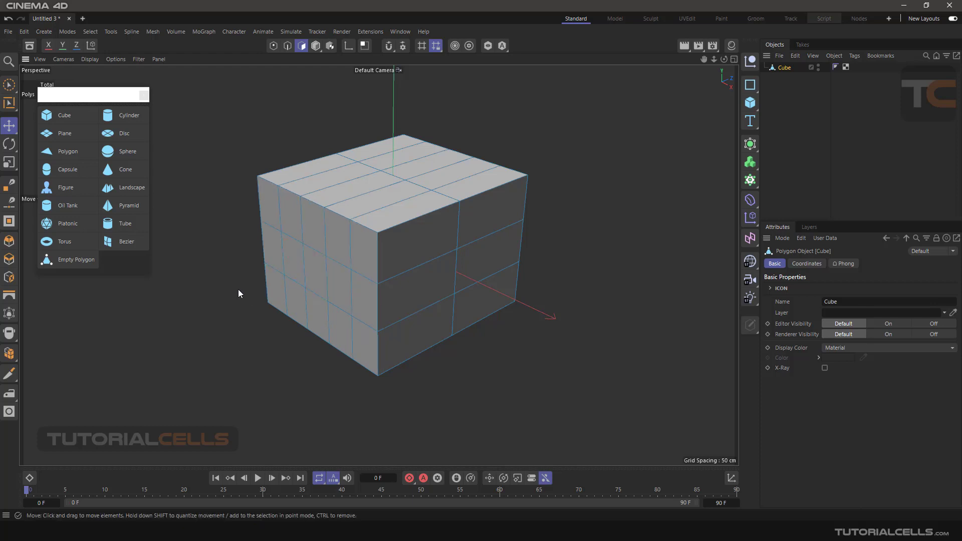
# Undo the cube's conversion to an editable object and set its X, Y and Z segments to 1.
pyautogui.hotkey('ctrl', 'z')
pyautogui.hotkey('ctrl', 'z')
pyautogui.hotkey('ctrl', 'z')
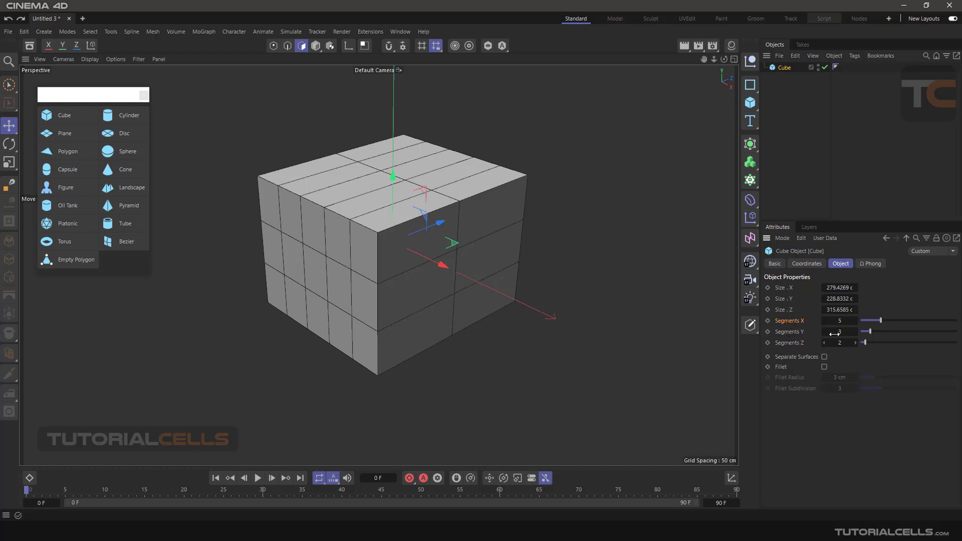
pyautogui.moveTo(875, 321)
pyautogui.mouseDown()
pyautogui.moveTo(861, 322)
pyautogui.moveTo(860, 332)
pyautogui.mouseUp()
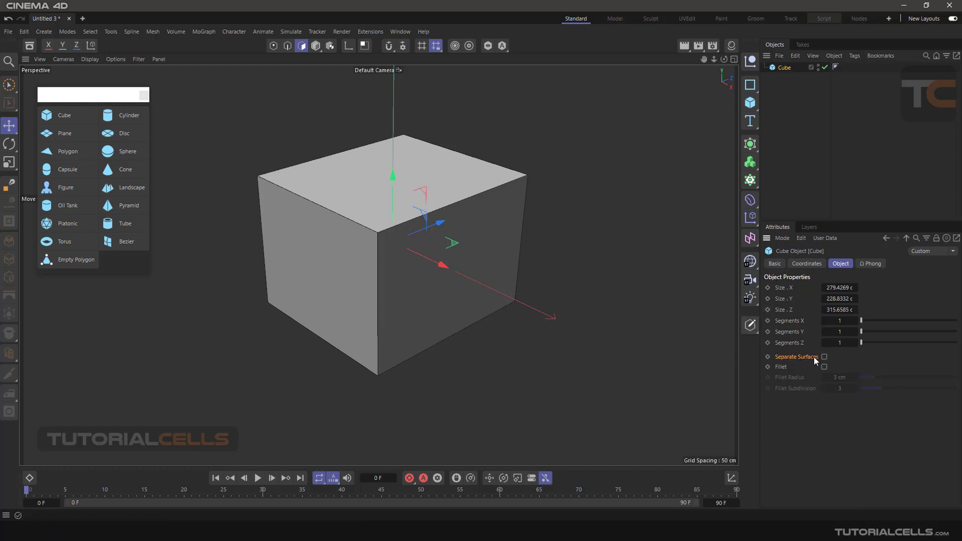
# Try making the unsegmented cube editable and selecting and moving its individual faces, and undo it all back to the parametric cube.
pyautogui.click(748, 331)
pyautogui.click(447, 245)
pyautogui.moveTo(481, 280); pyautogui.dragTo(507, 293)
pyautogui.hotkey('ctrl', 'z')
pyautogui.click(395, 145)
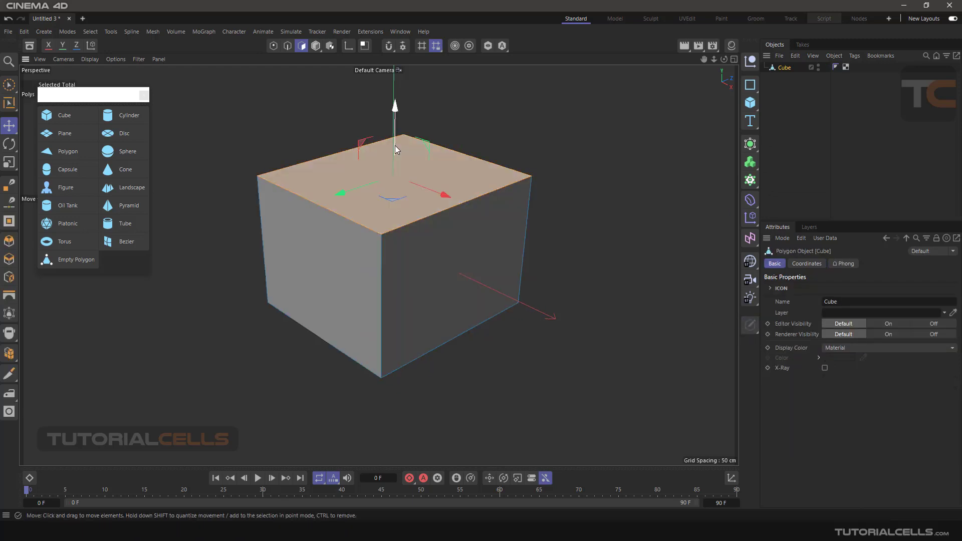
pyautogui.click(349, 267)
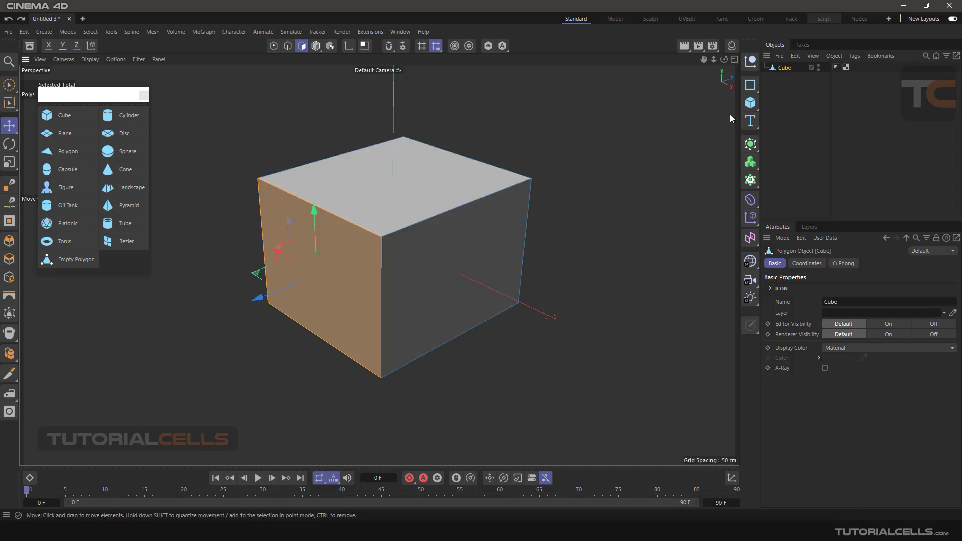
pyautogui.hotkey('ctrl', 'z')
pyautogui.hotkey('ctrl', 'z')
pyautogui.hotkey('ctrl', 'z')
pyautogui.hotkey('ctrl', 'z')
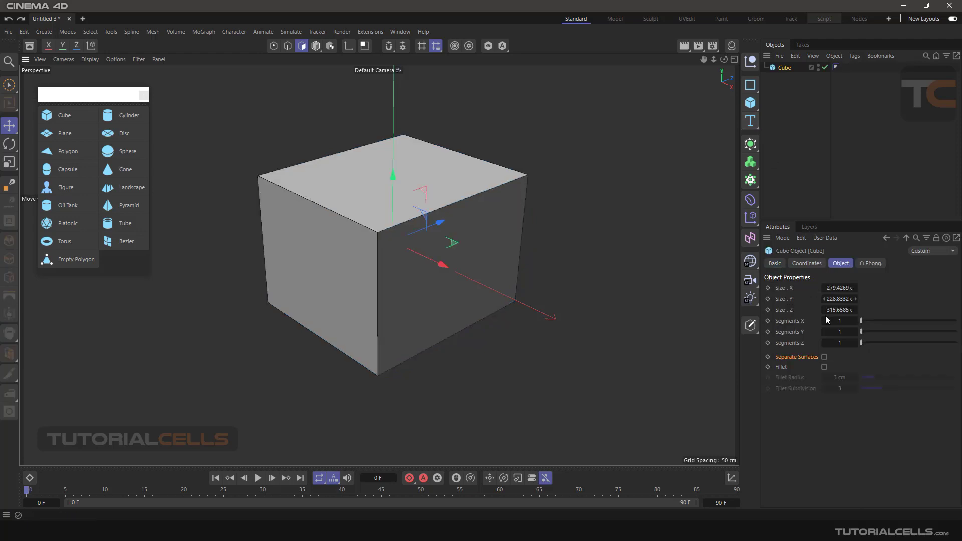
# Enable Separate Surfaces on the cube, make it editable and expand its hierarchy to reach the separate face objects.
pyautogui.click(824, 358)
pyautogui.click(748, 327)
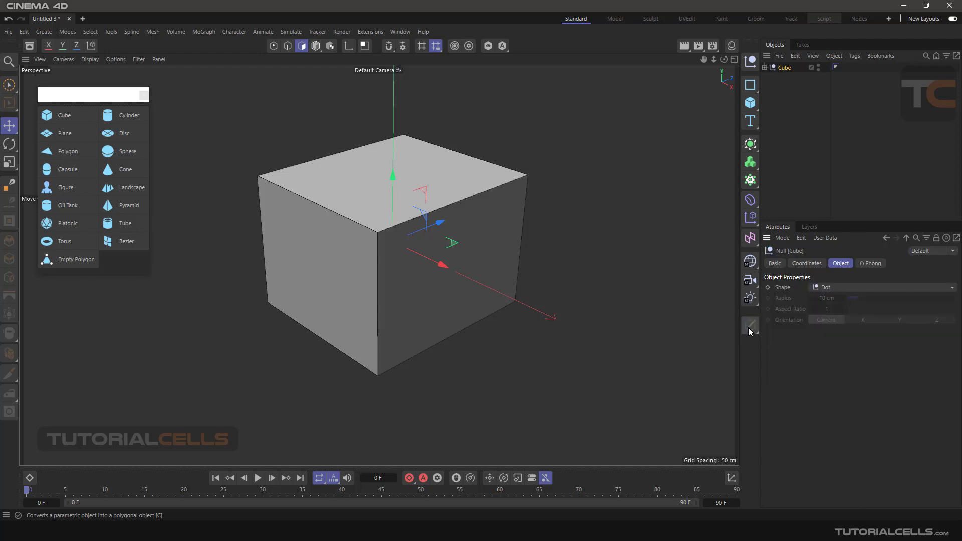
pyautogui.click(764, 68)
pyautogui.click(791, 97)
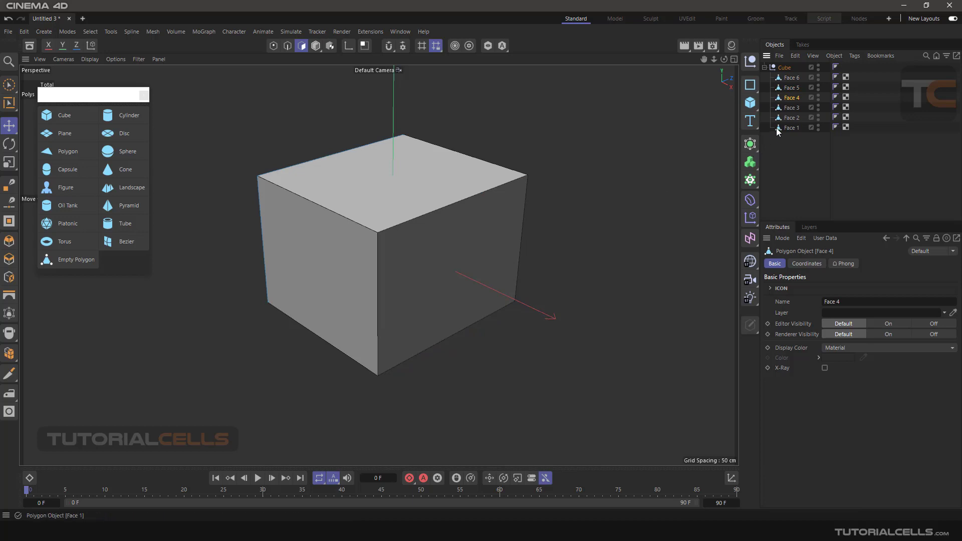
# In Model mode, move Face 1, the adjacent visible side face and the top face outward from the box, and select the parent Cube null.
pyautogui.click(791, 127)
pyautogui.click(316, 46)
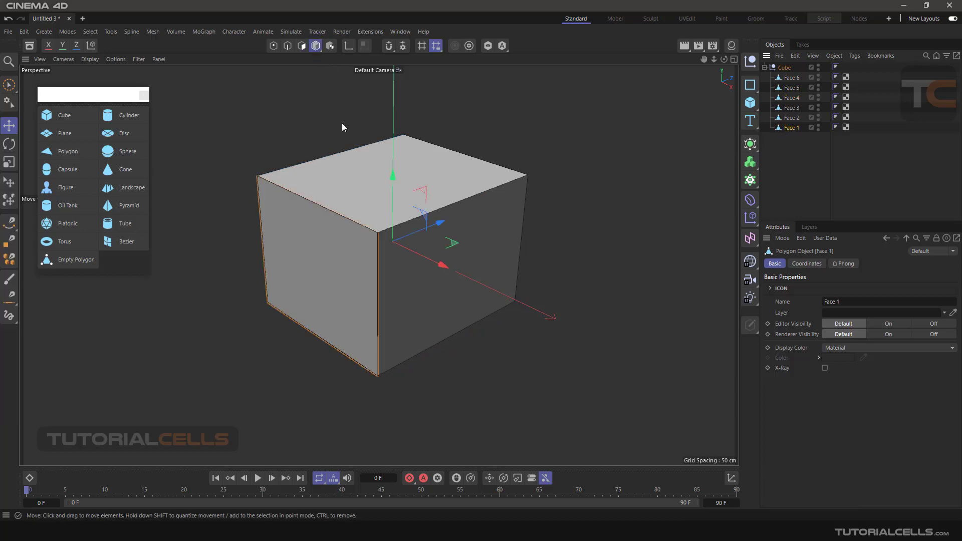
pyautogui.moveTo(436, 232); pyautogui.dragTo(485, 278)
pyautogui.click(490, 242)
pyautogui.click(410, 201)
pyautogui.moveTo(396, 184); pyautogui.dragTo(399, 152)
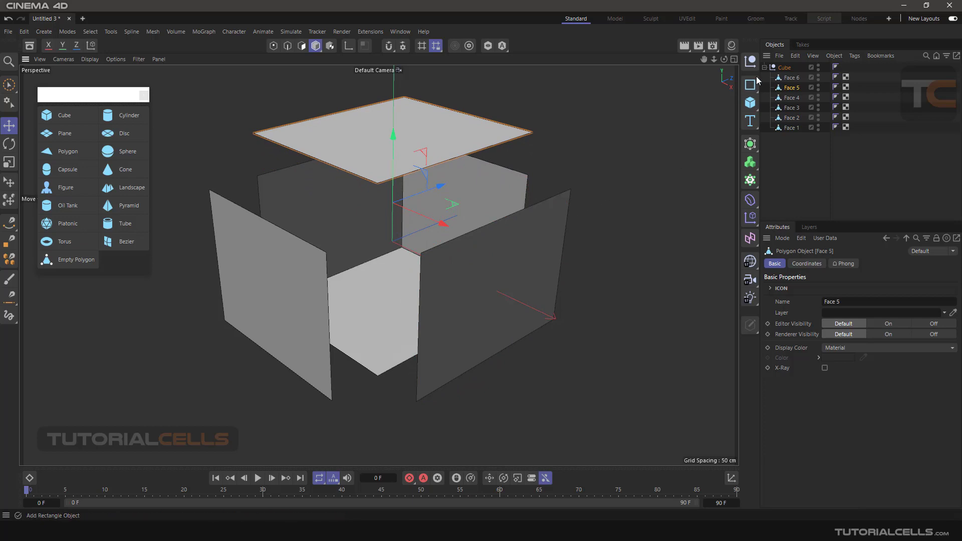
pyautogui.click(778, 68)
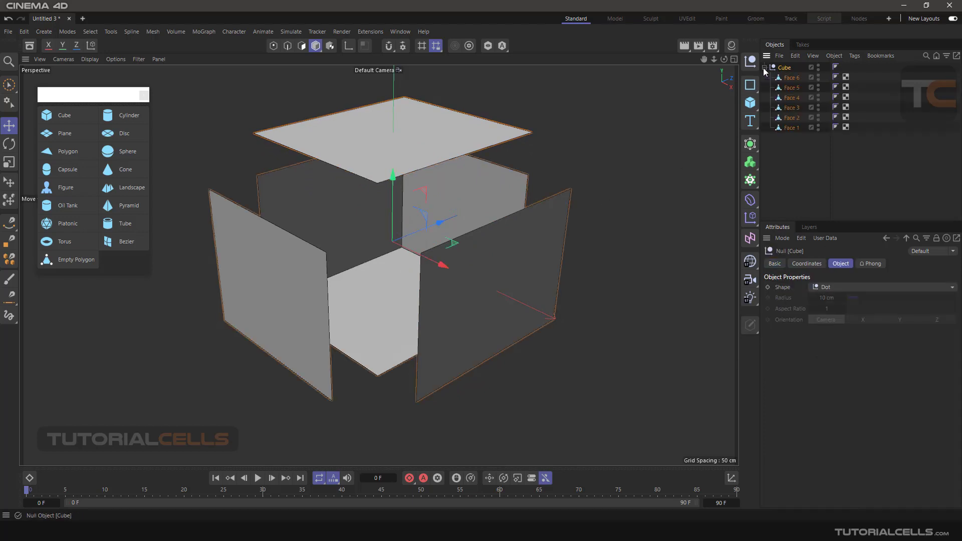
# Delete the separated Cube null with all its faces and add a new parametric cube.
pyautogui.press('Delete')
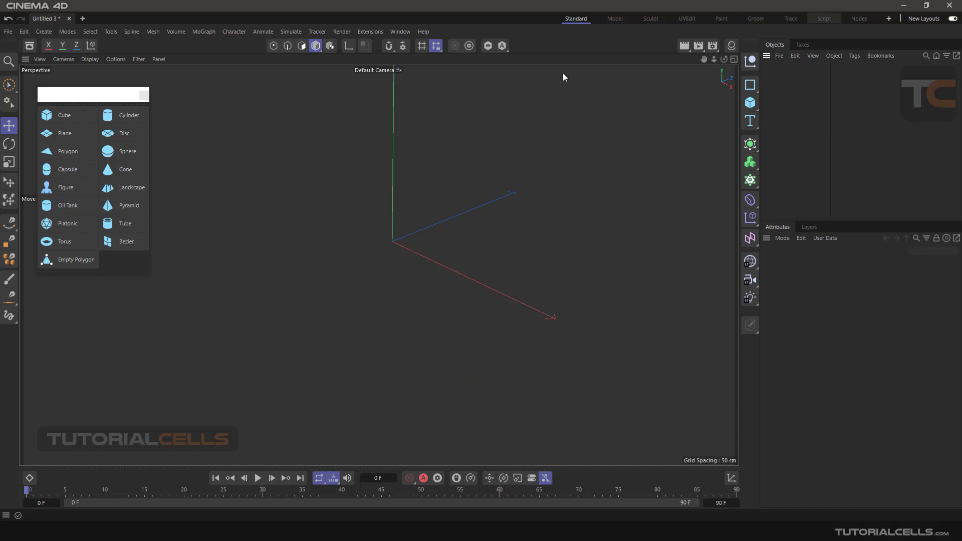
pyautogui.click(86, 115)
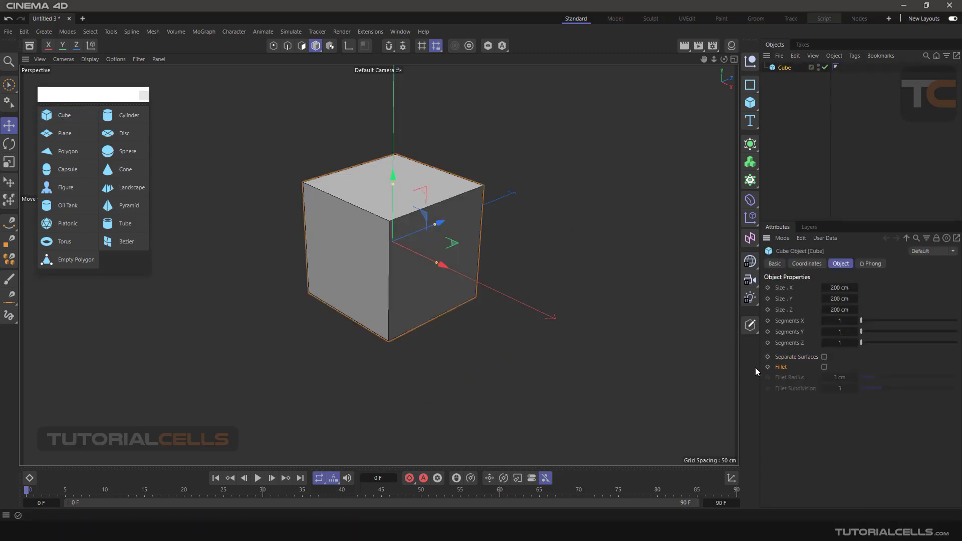
pyautogui.scroll(5, 463, 211)
pyautogui.keyDown('alt'); pyautogui.moveTo(428, 207); pyautogui.dragTo(452, 211, button='middle'); pyautogui.keyUp('alt')
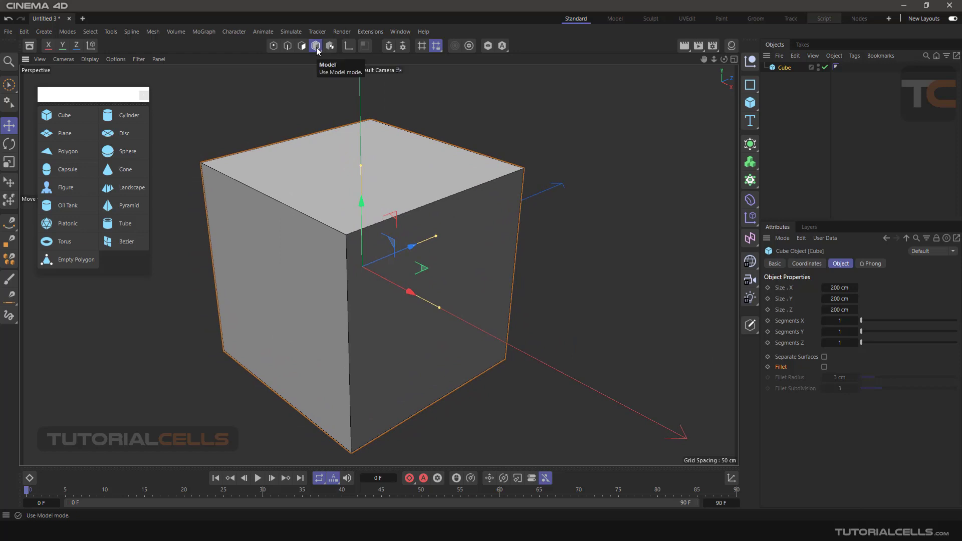
pyautogui.scroll(4, 536, 201)
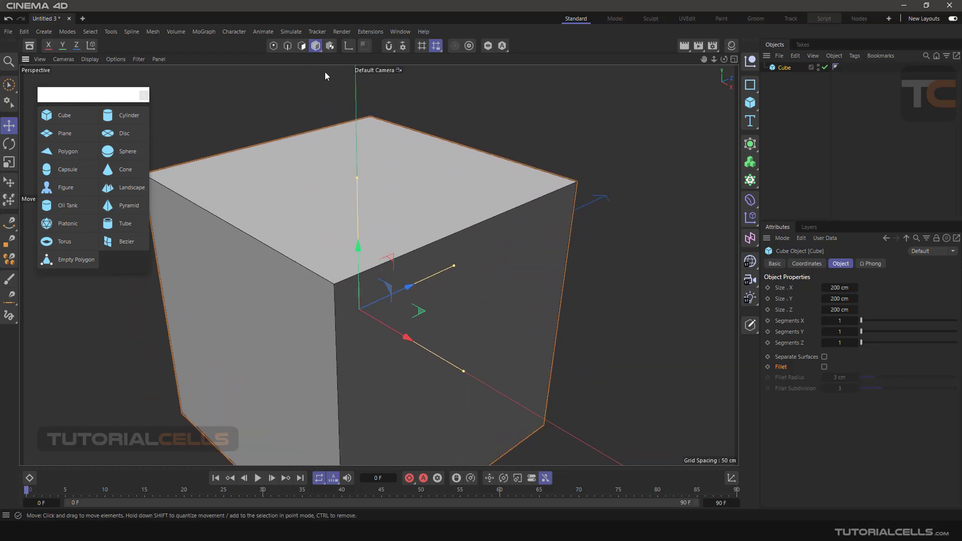
# Enable Fillet on the cube and set the fillet radius to about 12.3 cm.
pyautogui.click(824, 367)
pyautogui.scroll(6, 512, 221)
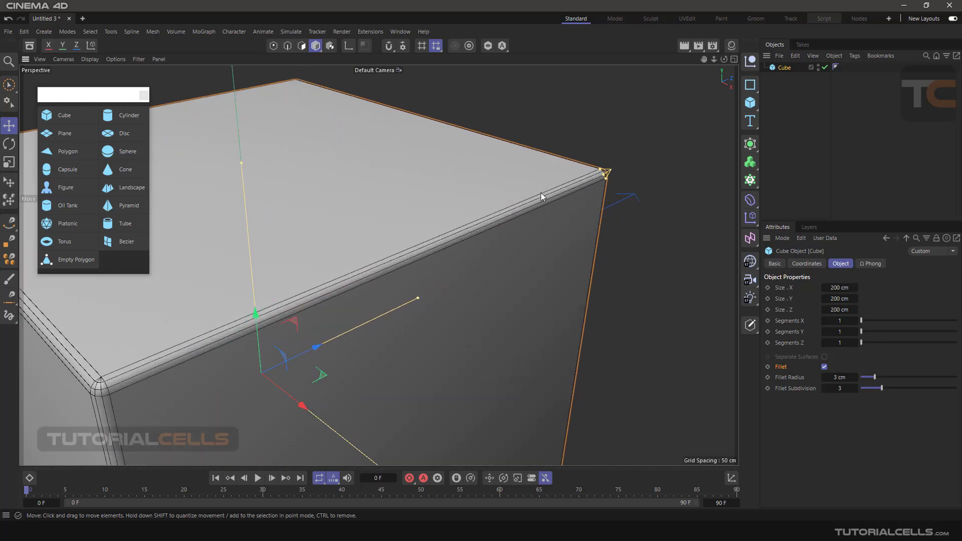
pyautogui.scroll(2, 549, 203)
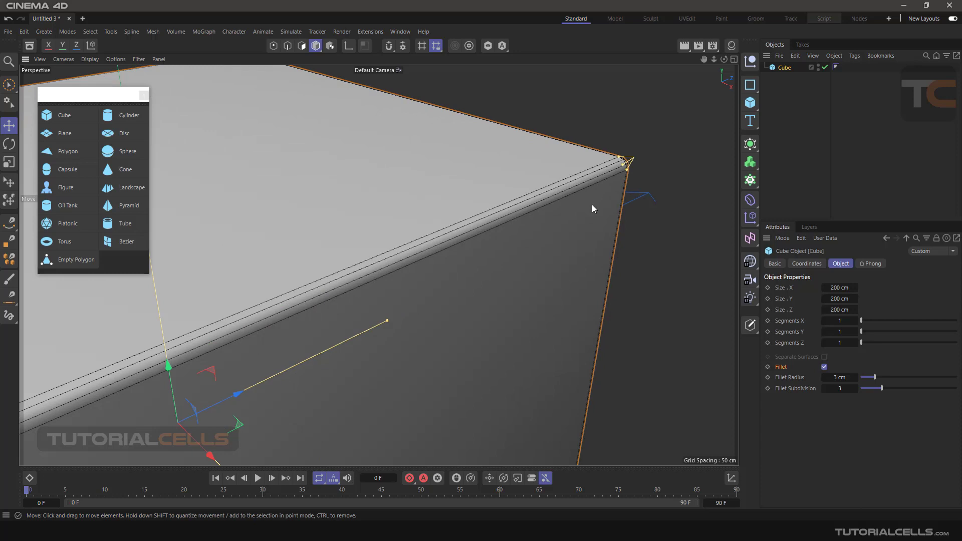
pyautogui.scroll(2, 592, 205)
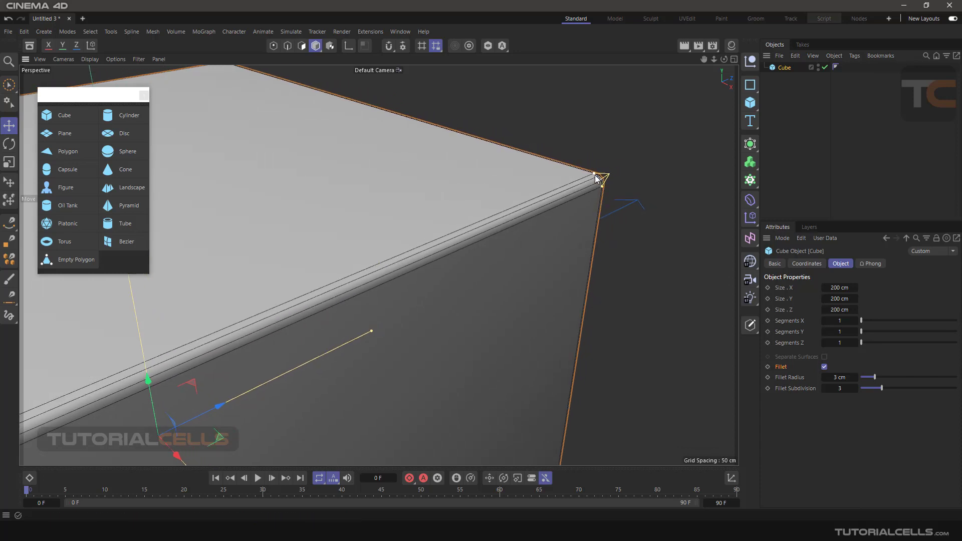
pyautogui.moveTo(602, 191); pyautogui.dragTo(598, 211)
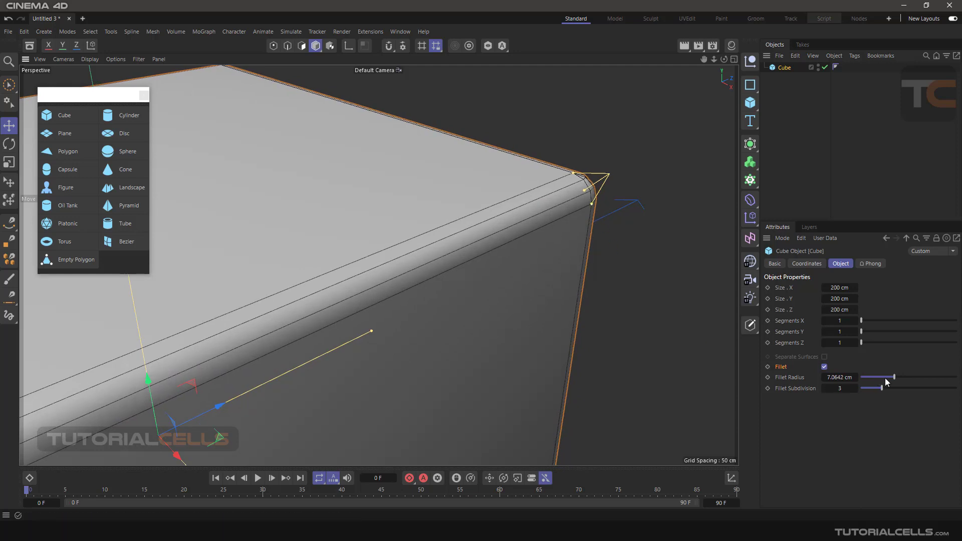
pyautogui.moveTo(895, 378); pyautogui.dragTo(913, 376)
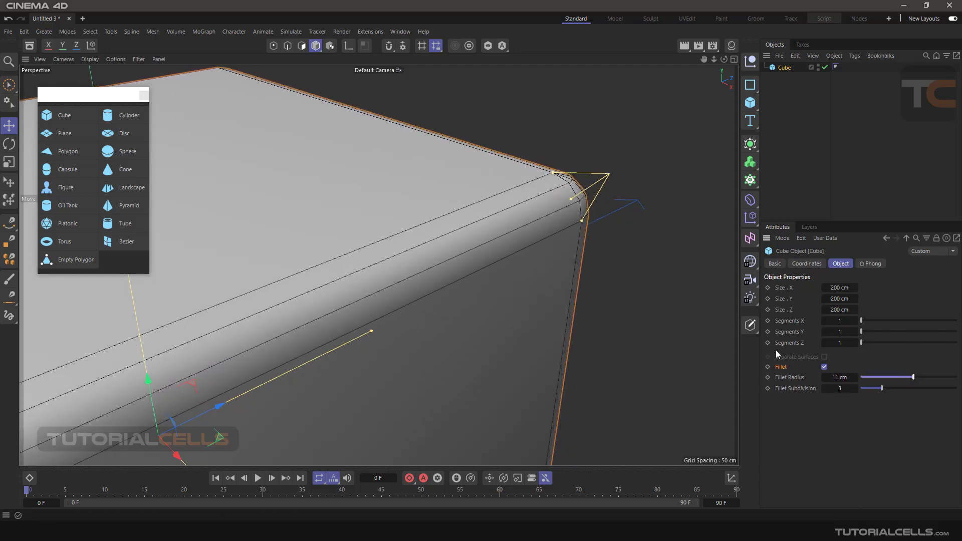
pyautogui.moveTo(572, 201)
pyautogui.mouseDown()
pyautogui.moveTo(548, 215)
pyautogui.moveTo(559, 192)
pyautogui.mouseUp()
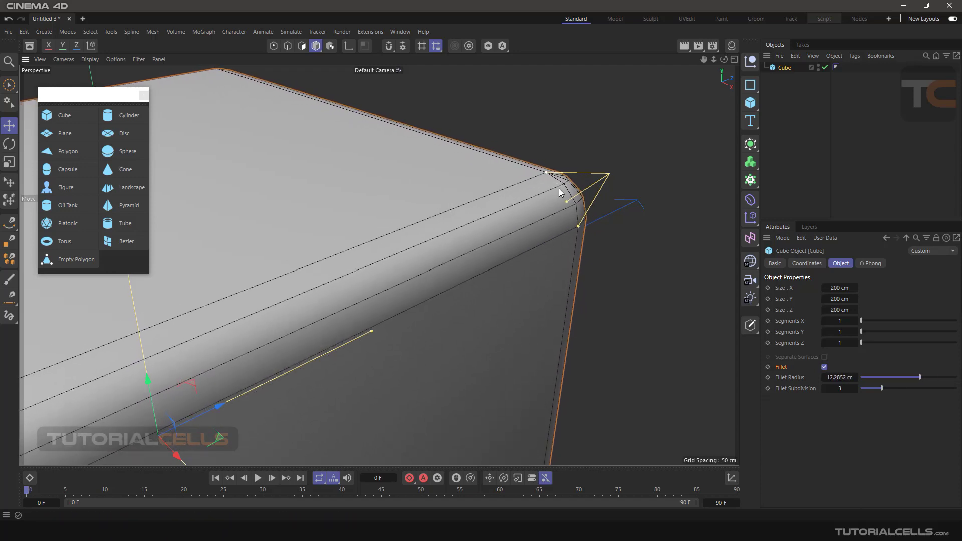
# Set the cube's fillet subdivision to 7.
pyautogui.click(784, 388)
pyautogui.moveTo(888, 389); pyautogui.dragTo(925, 388)
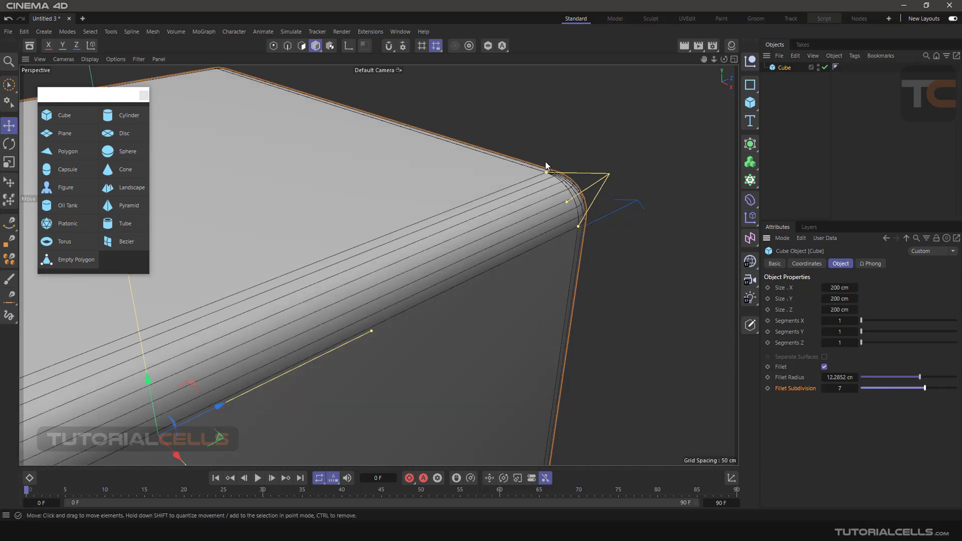
pyautogui.scroll(-8, 579, 221)
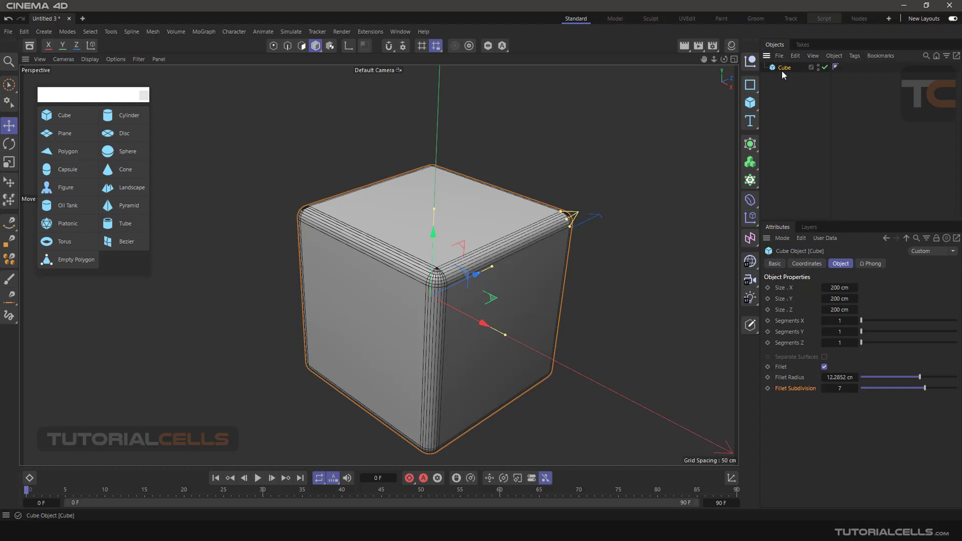
# Replace the filleted cube with a new cylinder and set its radius to 126 cm.
pyautogui.press('Delete')
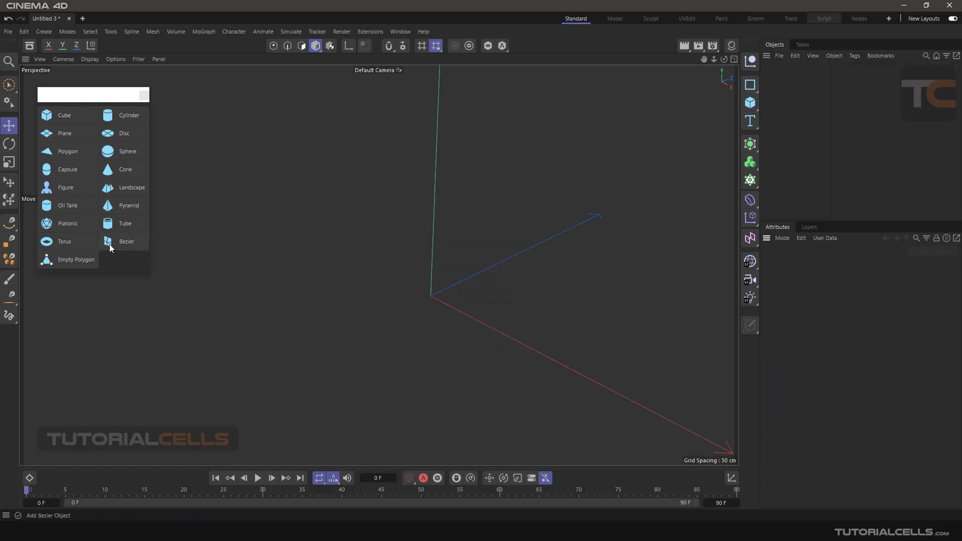
pyautogui.click(134, 116)
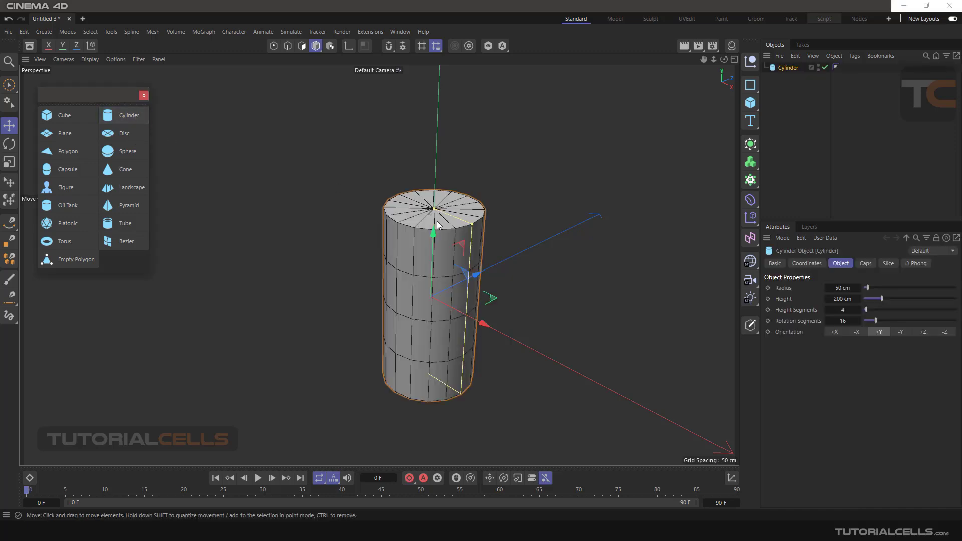
pyautogui.moveTo(473, 224); pyautogui.dragTo(543, 256)
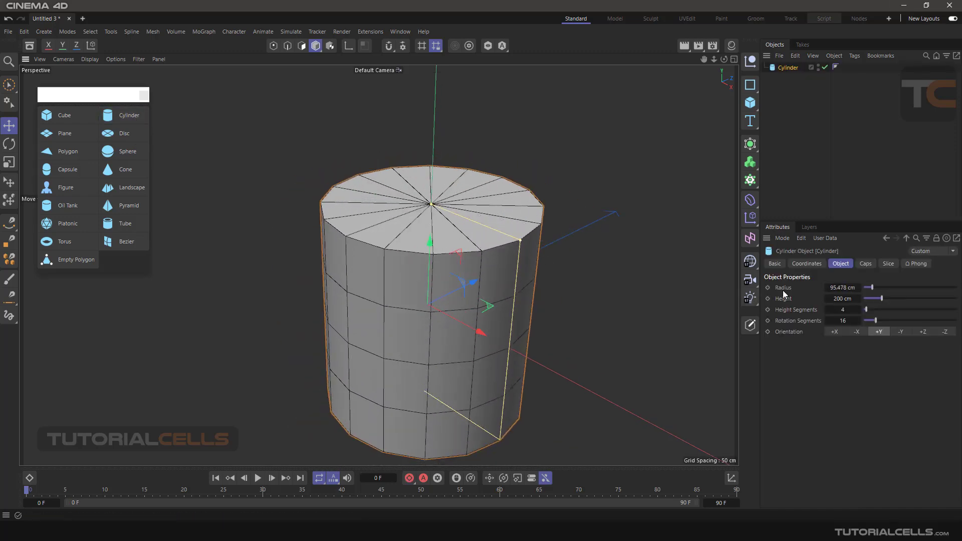
pyautogui.moveTo(873, 287)
pyautogui.mouseDown()
pyautogui.moveTo(887, 287)
pyautogui.moveTo(875, 287)
pyautogui.mouseUp()
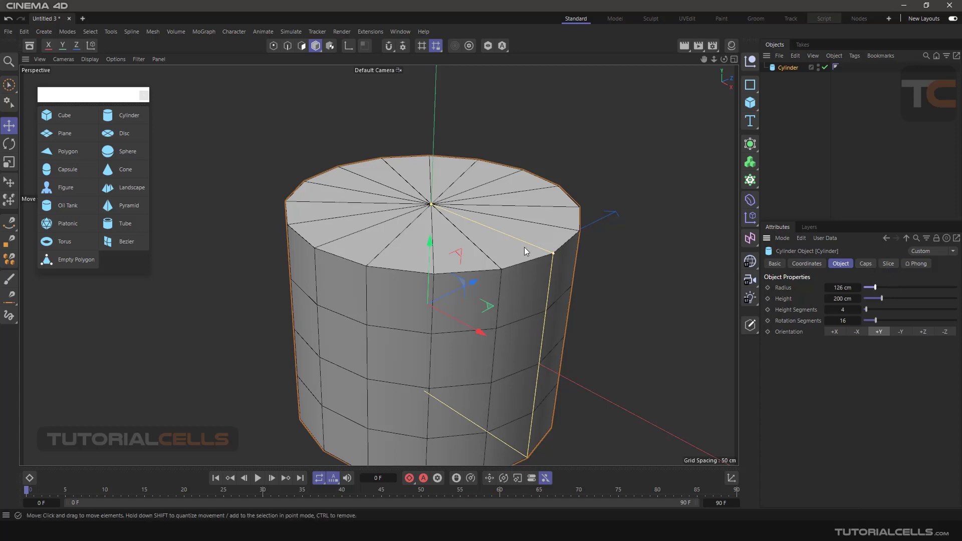
# Set the cylinder's height to about 168.4 cm.
pyautogui.moveTo(431, 205); pyautogui.dragTo(447, 220)
pyautogui.moveTo(881, 299); pyautogui.dragTo(873, 296)
pyautogui.scroll(-3, 616, 297)
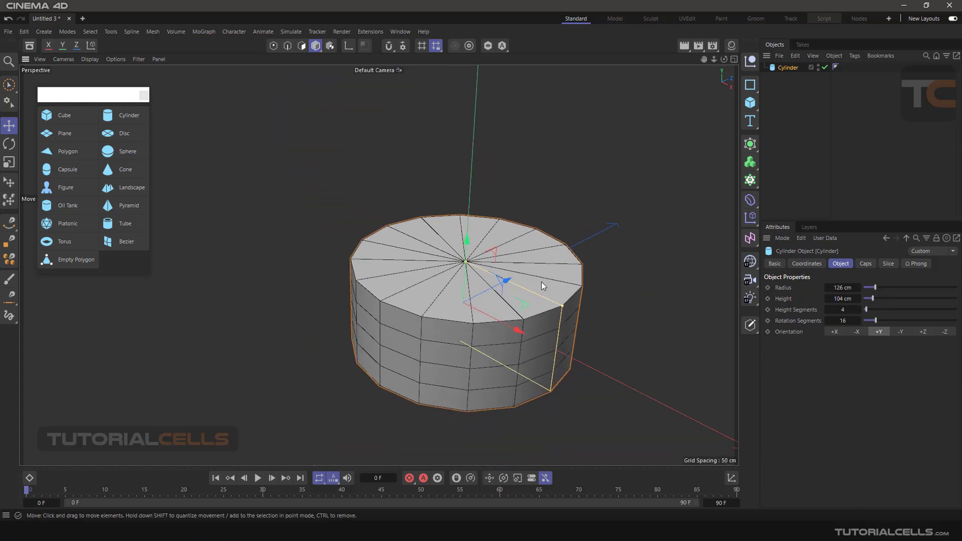
pyautogui.keyDown('alt'); pyautogui.moveTo(541, 282); pyautogui.dragTo(504, 240, button='middle'); pyautogui.keyUp('alt')
pyautogui.moveTo(434, 226); pyautogui.dragTo(434, 201)
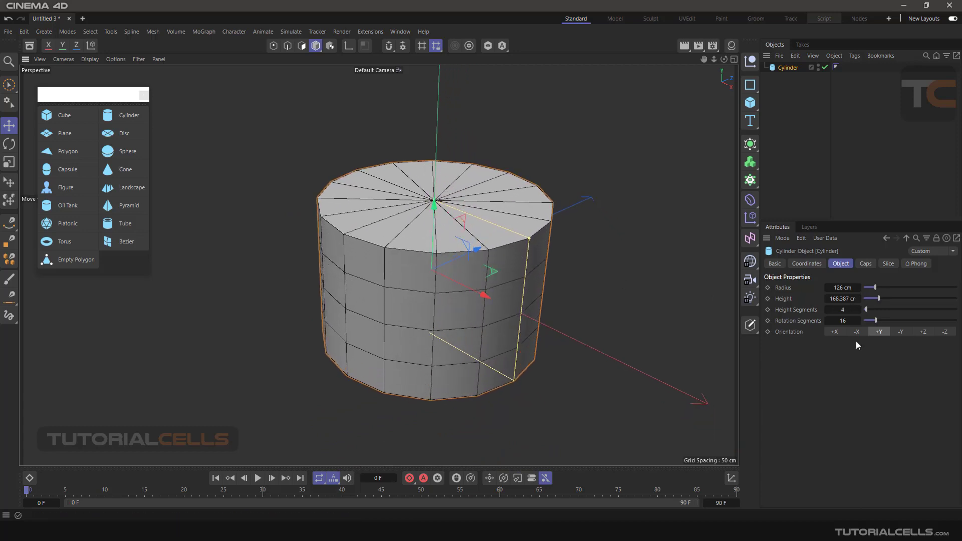
# Set the cylinder's height segments to 10 and its rotation segments to 18, trying 6 rotation segments on the way.
pyautogui.moveTo(866, 309); pyautogui.dragTo(873, 313)
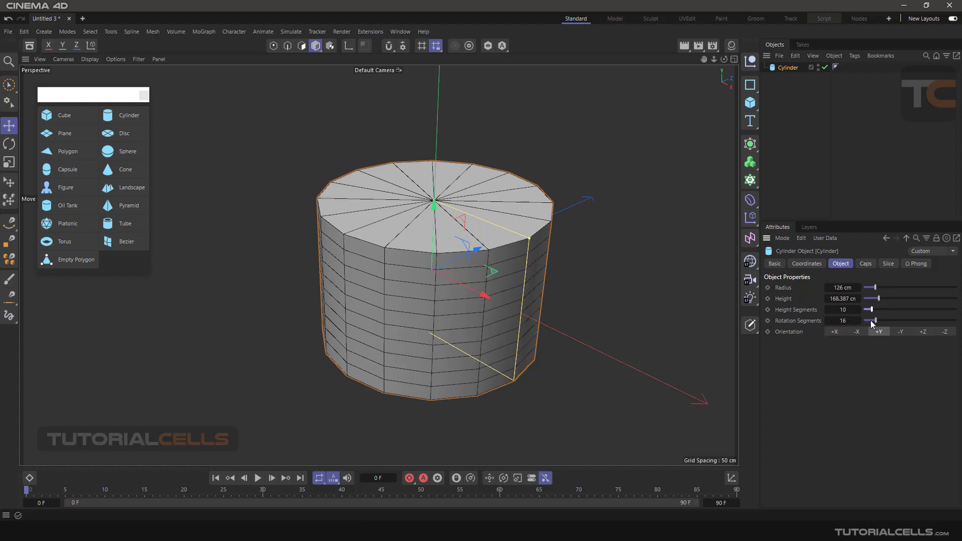
pyautogui.moveTo(871, 322); pyautogui.dragTo(867, 324)
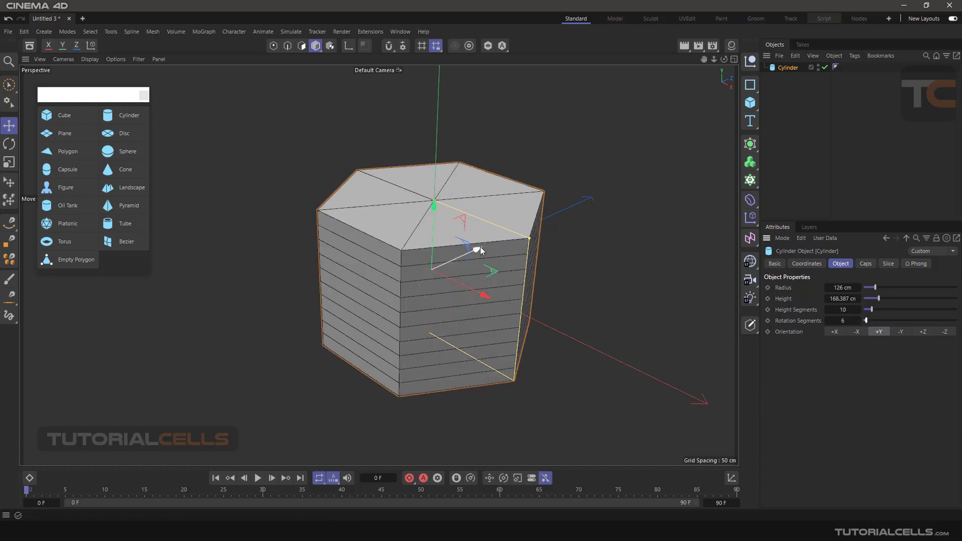
pyautogui.moveTo(866, 318); pyautogui.dragTo(878, 320)
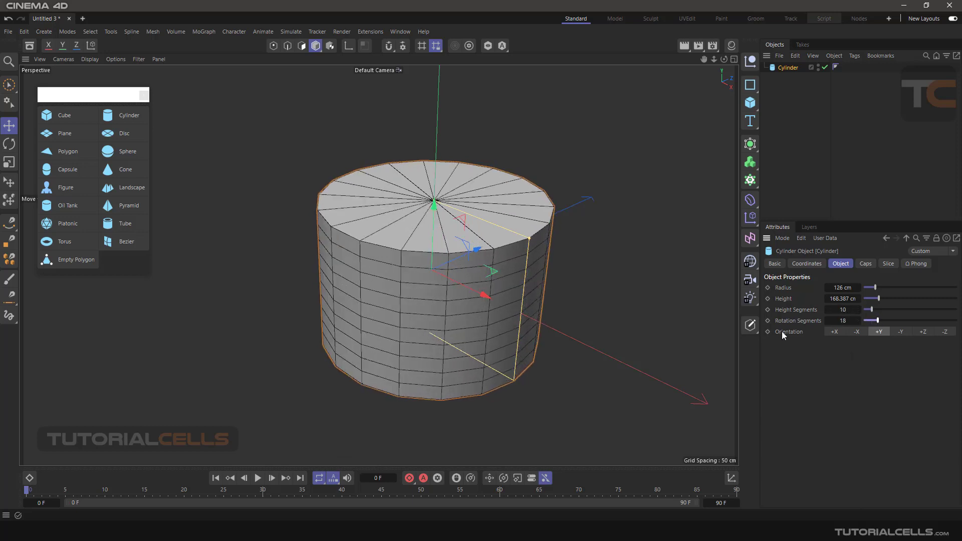
# Try the cylinder's orientation along the positive and negative X, Y and Z axes, and return it to +Y.
pyautogui.click(834, 331)
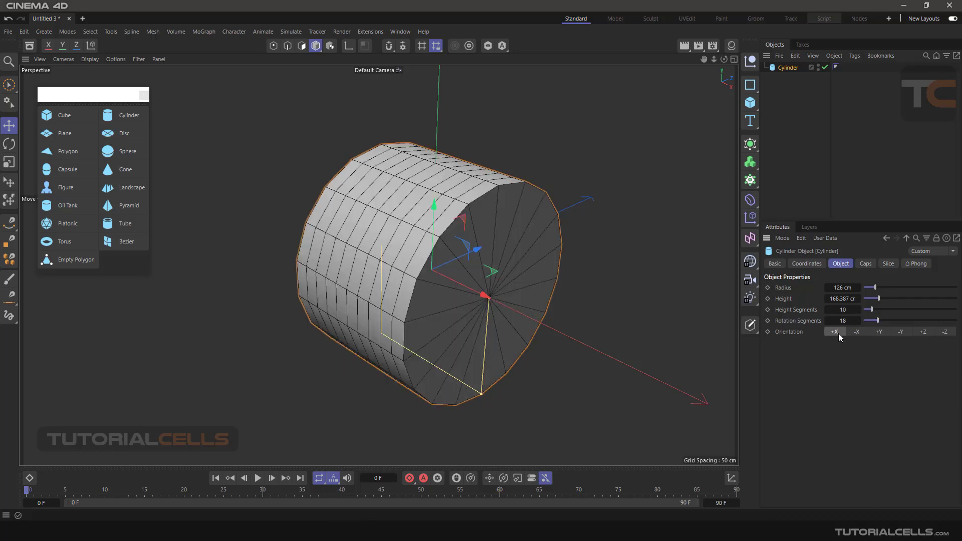
pyautogui.click(855, 332)
pyautogui.click(878, 332)
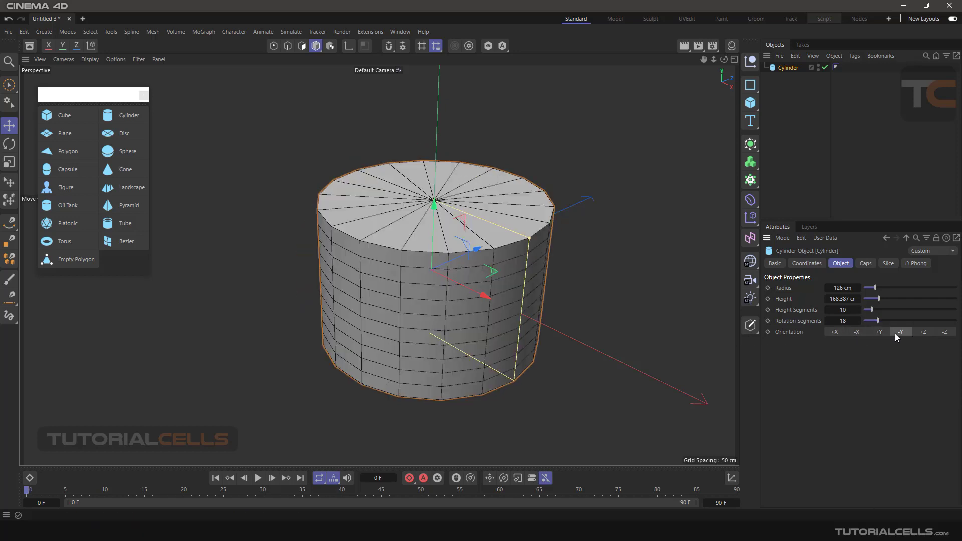
pyautogui.click(896, 333)
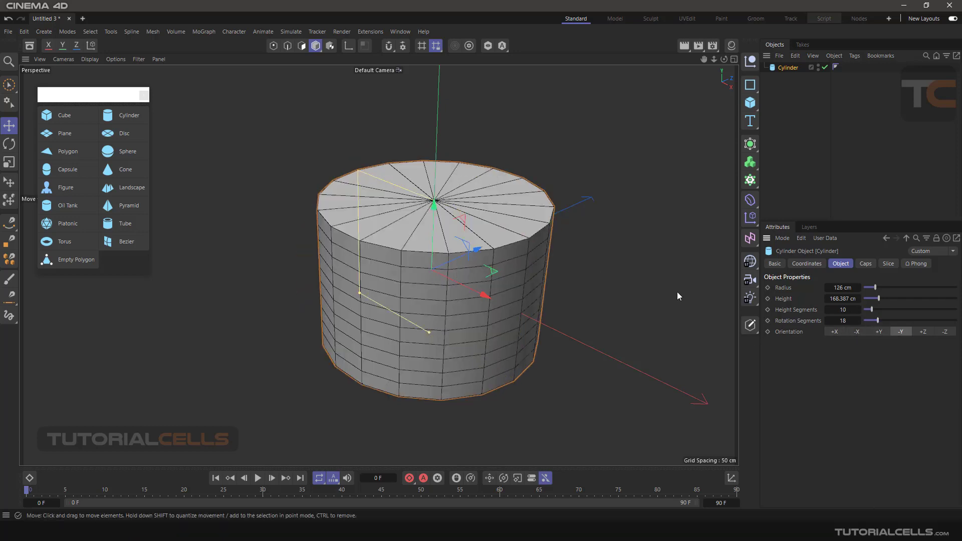
pyautogui.click(851, 332)
pyautogui.click(877, 332)
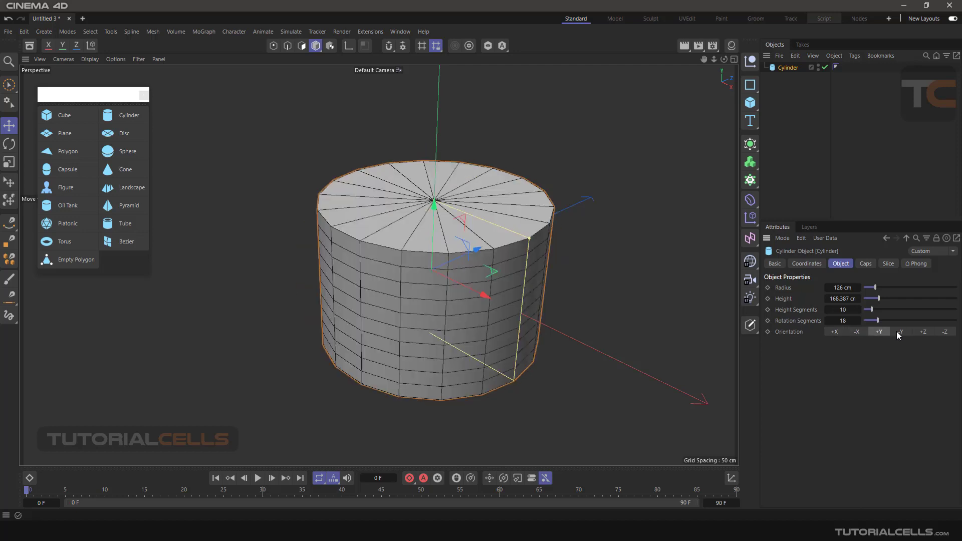
pyautogui.click(922, 332)
pyautogui.click(833, 332)
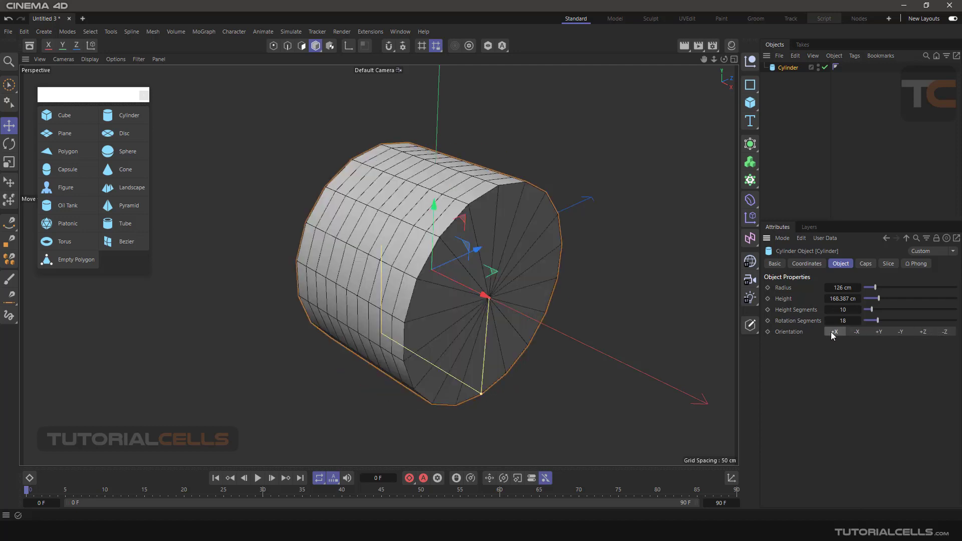
pyautogui.click(858, 331)
pyautogui.click(879, 331)
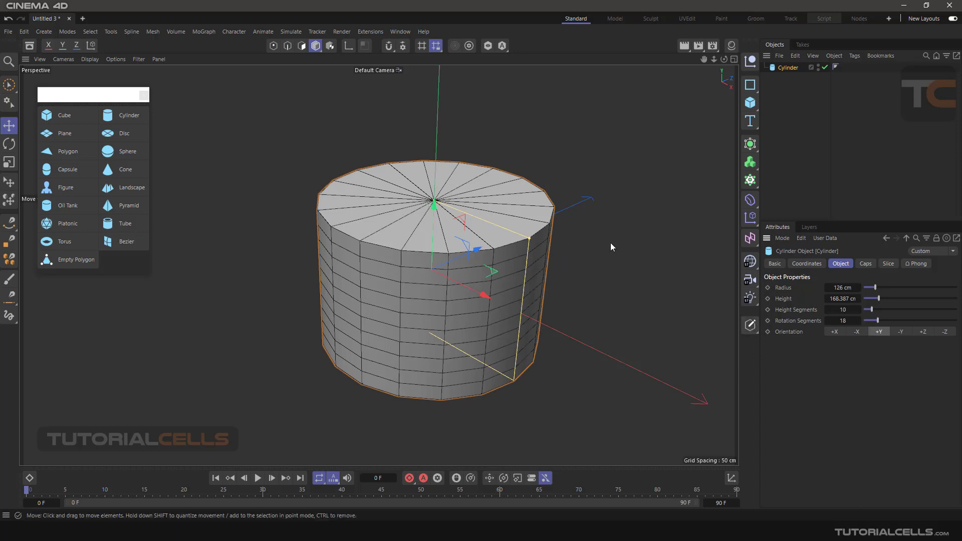
# Turn off the cylinder's caps, inspect the open tube from above, and turn the caps back on.
pyautogui.click(861, 262)
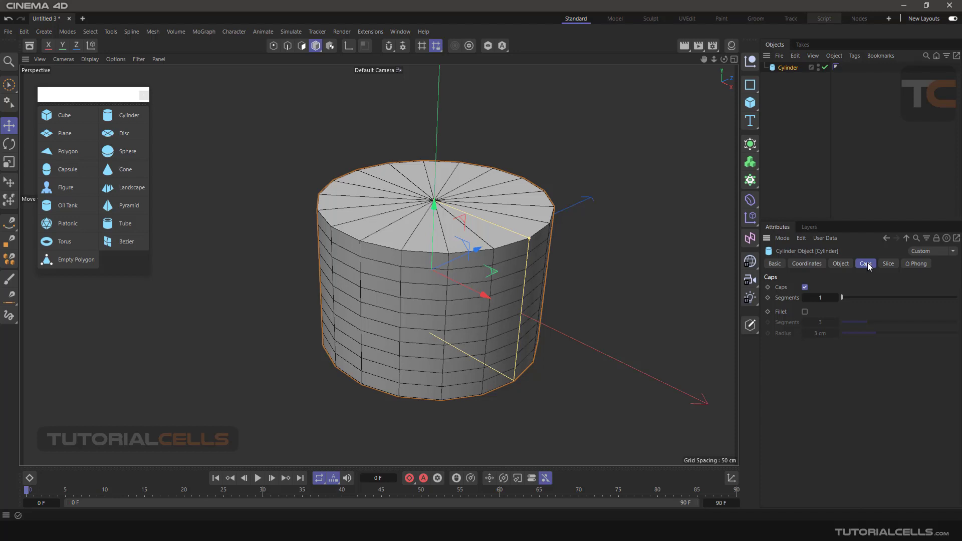
pyautogui.click(804, 288)
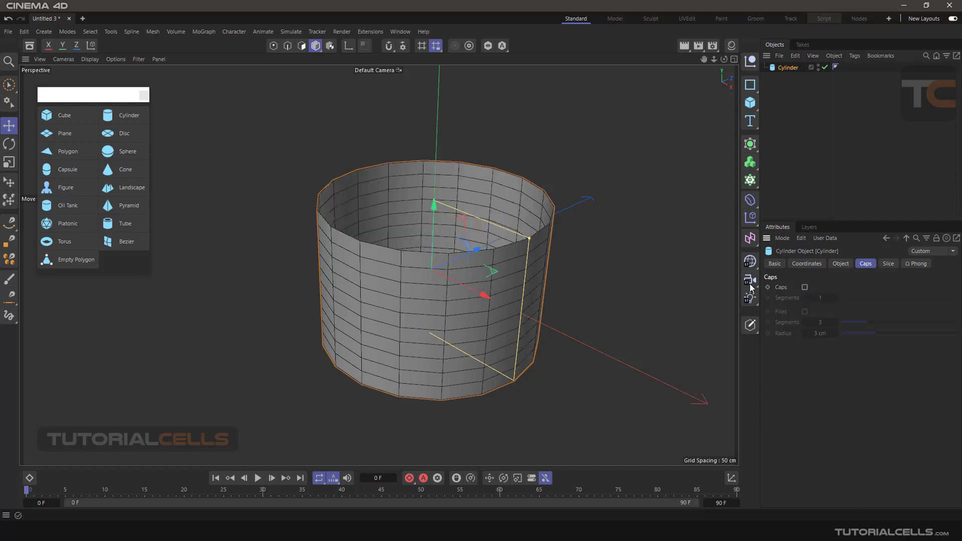
pyautogui.keyDown('alt'); pyautogui.moveTo(478, 244); pyautogui.dragTo(425, 262); pyautogui.keyUp('alt')
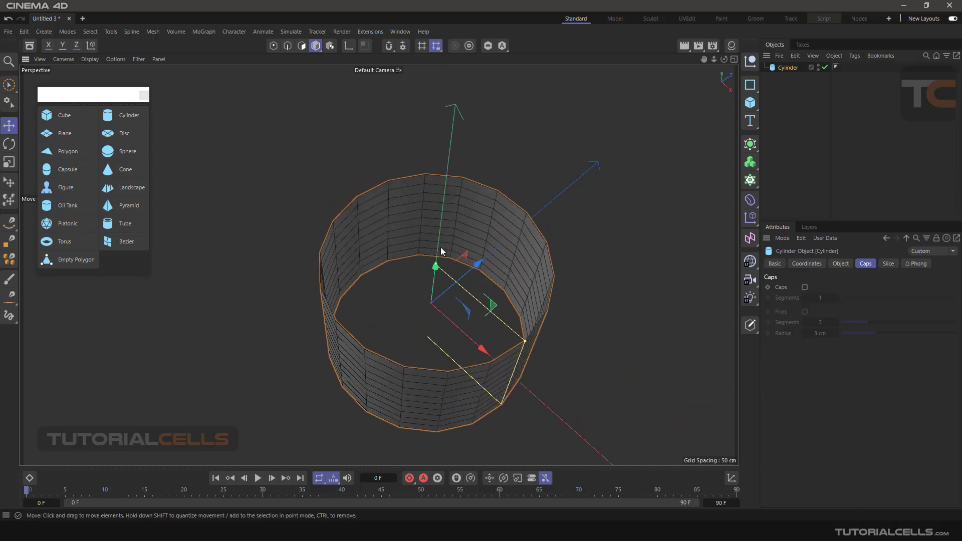
pyautogui.keyDown('alt'); pyautogui.moveTo(420, 329); pyautogui.dragTo(415, 281); pyautogui.keyUp('alt')
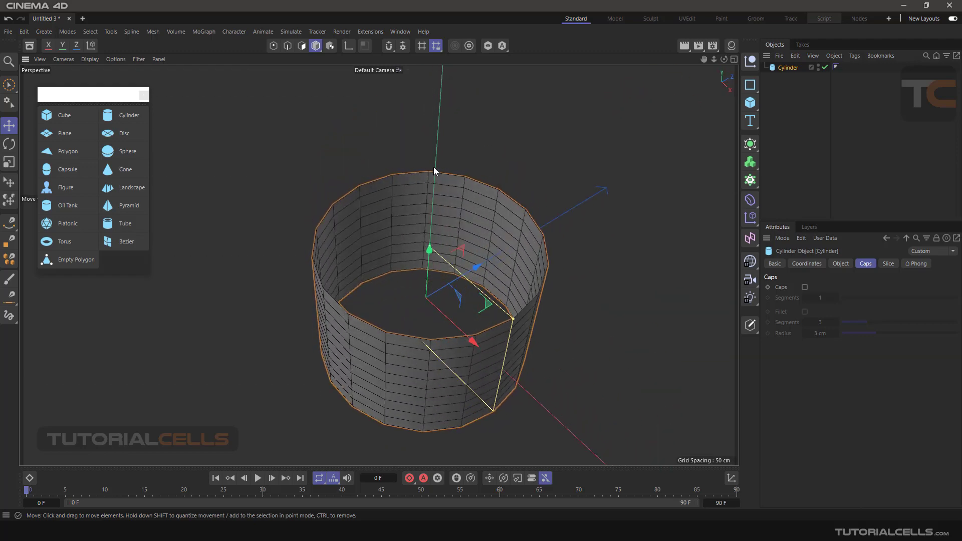
pyautogui.click(804, 287)
pyautogui.keyDown('alt'); pyautogui.moveTo(475, 307); pyautogui.dragTo(432, 255); pyautogui.keyUp('alt')
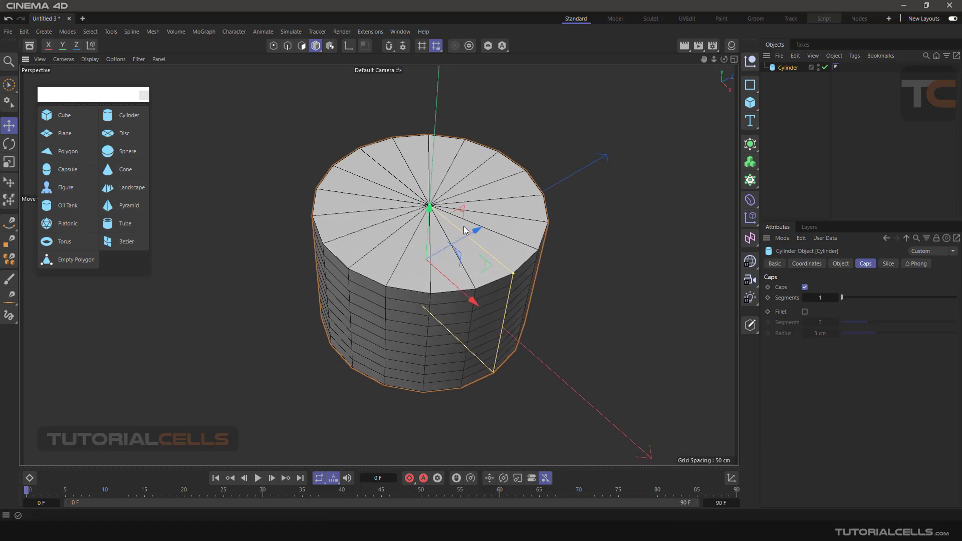
# Set the cylinder's cap segments to 5 and inspect the rings on the top cap.
pyautogui.moveTo(462, 313)
pyautogui.keyDown('alt'); pyautogui.mouseDown()
pyautogui.moveTo(462, 153)
pyautogui.moveTo(464, 317)
pyautogui.mouseUp(); pyautogui.keyUp('alt')
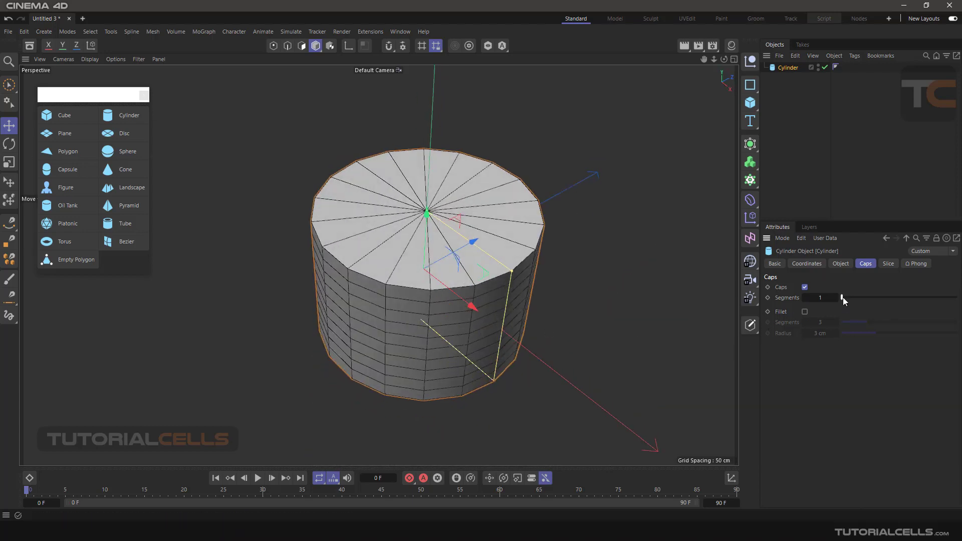
pyautogui.moveTo(843, 297); pyautogui.dragTo(866, 298)
pyautogui.scroll(6, 496, 263)
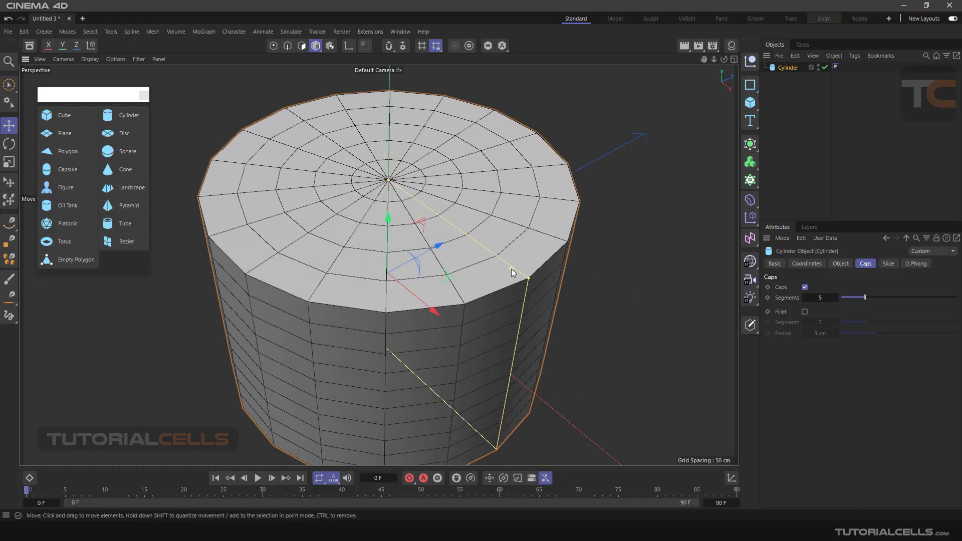
pyautogui.scroll(-3, 495, 248)
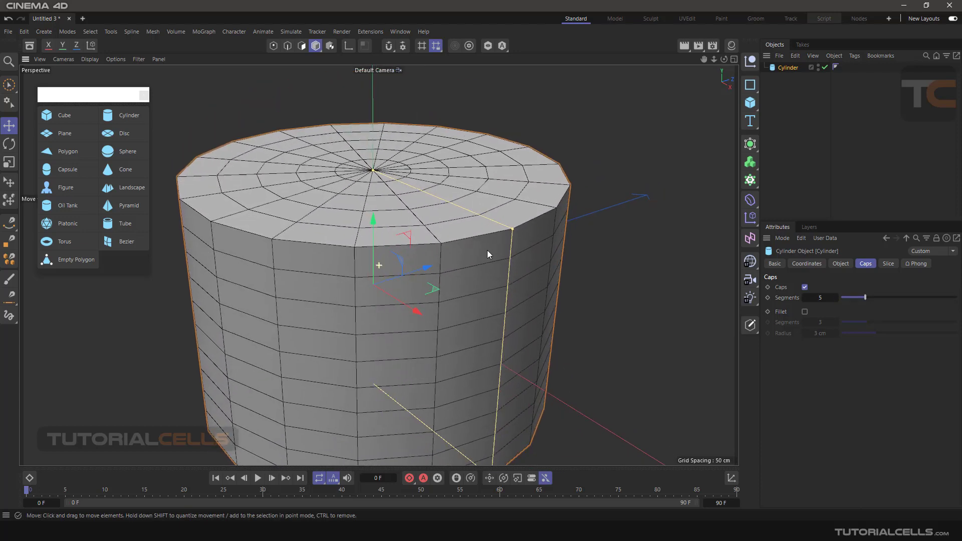
# Turn on the fillet for the cylinder's caps, enlarge it with the viewport handle, and settle on 4 fillet segments and a 6 cm radius.
pyautogui.click(805, 311)
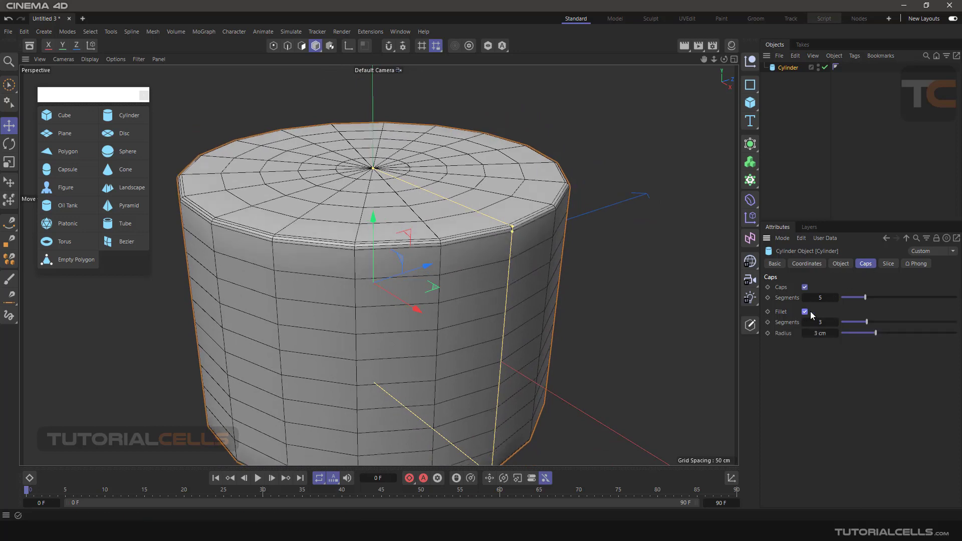
pyautogui.scroll(4, 536, 244)
pyautogui.scroll(-3, 503, 246)
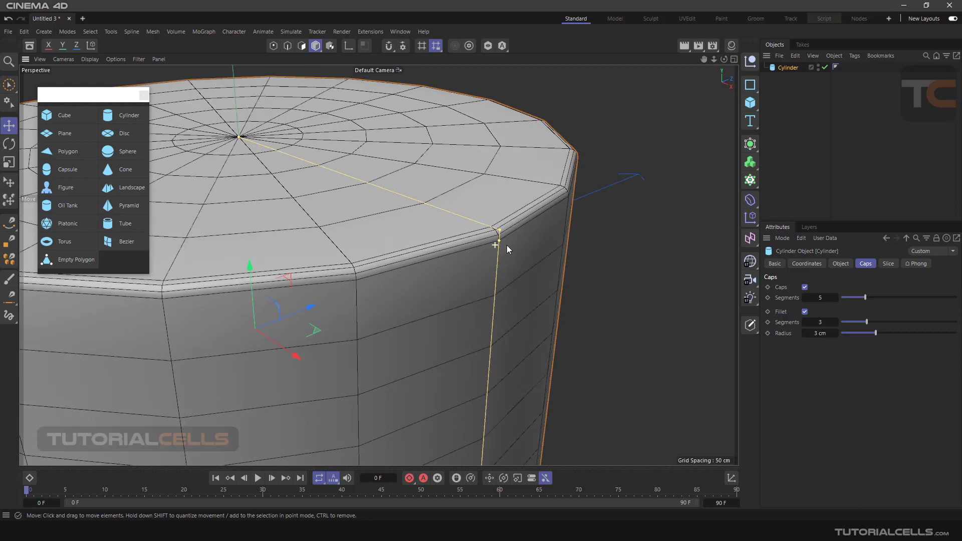
pyautogui.moveTo(500, 242)
pyautogui.mouseDown()
pyautogui.moveTo(503, 289)
pyautogui.moveTo(498, 230)
pyautogui.mouseUp()
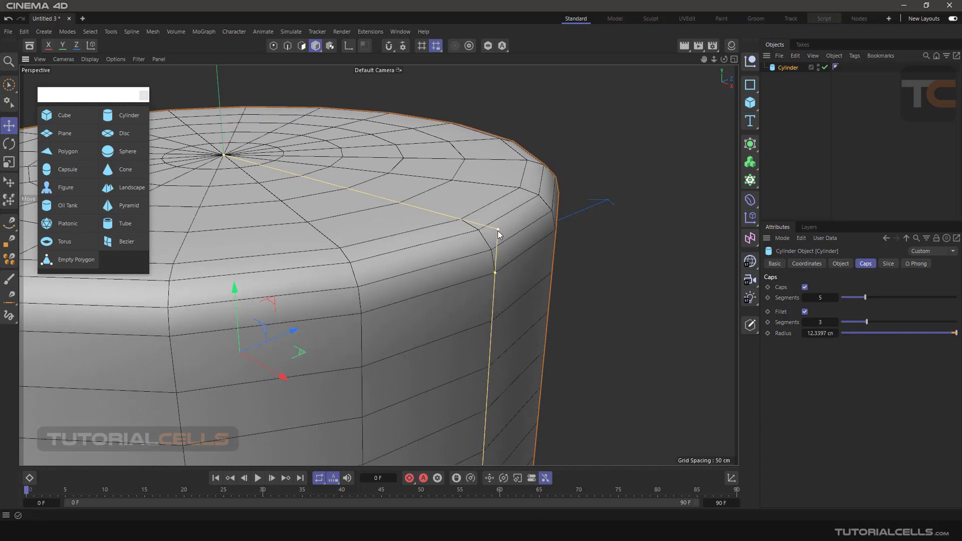
pyautogui.moveTo(867, 322); pyautogui.dragTo(880, 321)
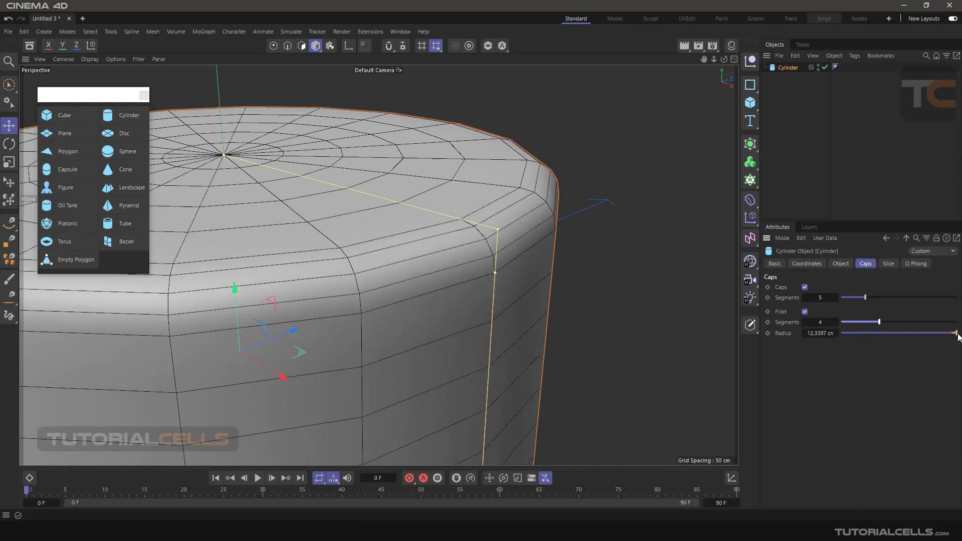
pyautogui.moveTo(919, 330)
pyautogui.mouseDown()
pyautogui.moveTo(906, 332)
pyautogui.moveTo(955, 332)
pyautogui.moveTo(910, 333)
pyautogui.mouseUp()
pyautogui.scroll(-6, 569, 255)
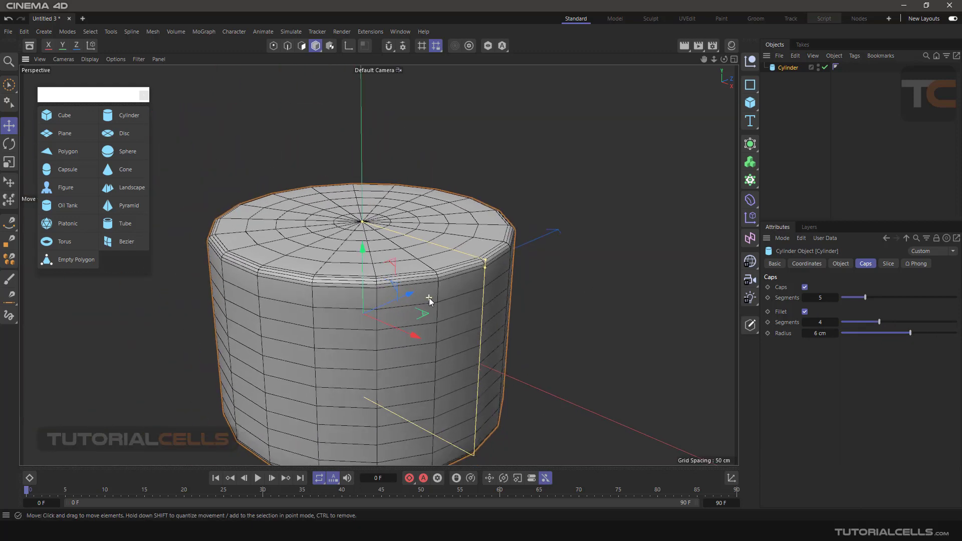
# Slice the cylinder from 0° and adjust the end angle to 219°, trying 246° on the way.
pyautogui.click(887, 265)
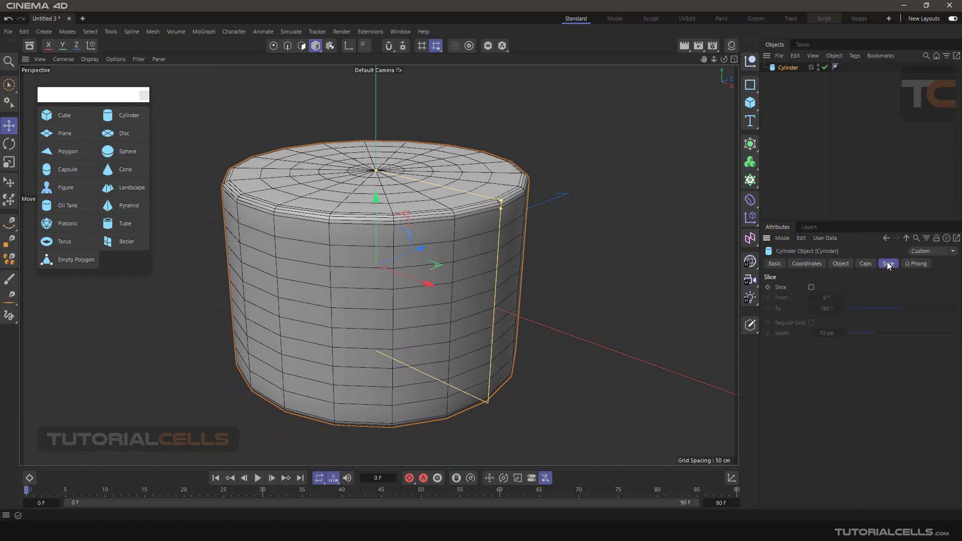
pyautogui.click(811, 287)
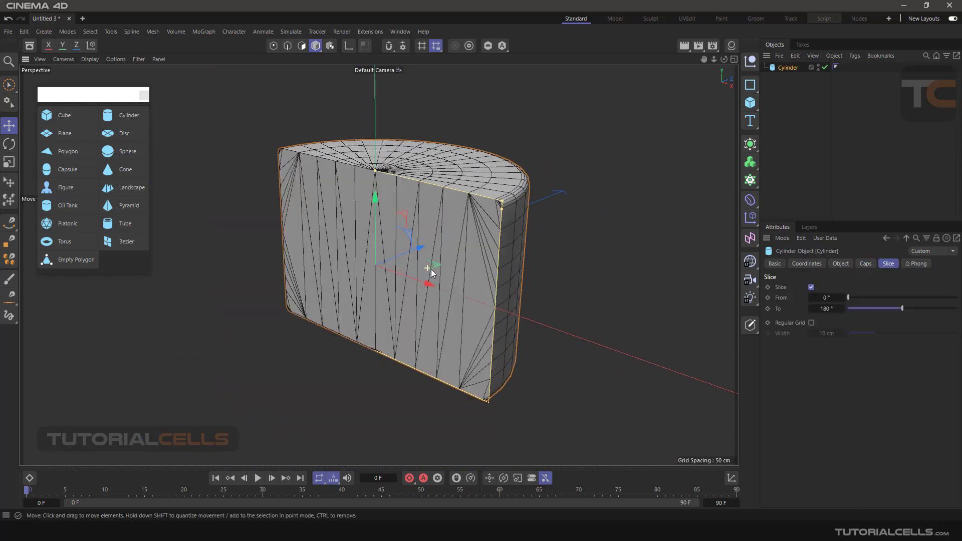
pyautogui.keyDown('alt'); pyautogui.moveTo(435, 286); pyautogui.dragTo(454, 285, button='middle'); pyautogui.keyUp('alt')
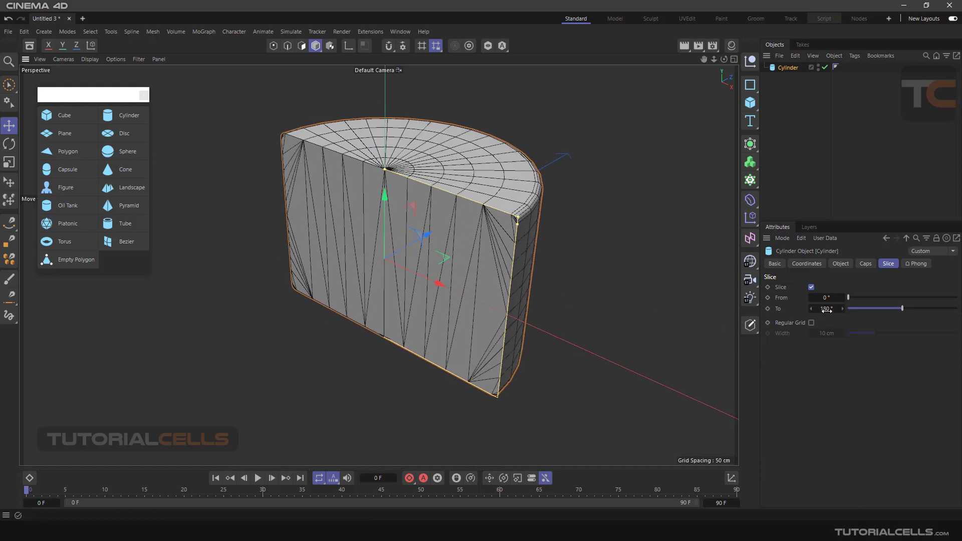
pyautogui.moveTo(897, 309)
pyautogui.mouseDown()
pyautogui.moveTo(888, 307)
pyautogui.moveTo(935, 322)
pyautogui.moveTo(889, 317)
pyautogui.moveTo(942, 322)
pyautogui.moveTo(881, 312)
pyautogui.mouseUp()
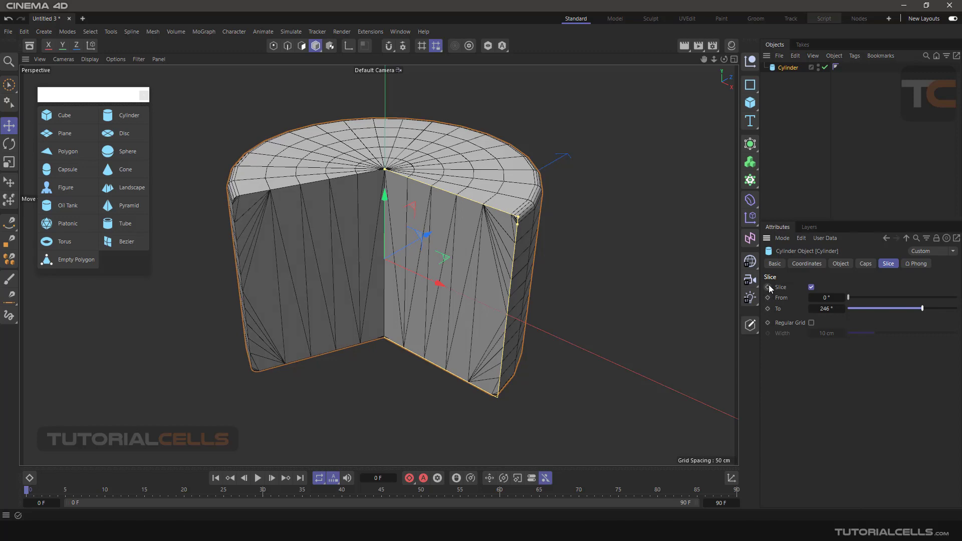
pyautogui.moveTo(902, 309)
pyautogui.mouseDown()
pyautogui.moveTo(933, 308)
pyautogui.moveTo(905, 309)
pyautogui.moveTo(927, 308)
pyautogui.moveTo(913, 309)
pyautogui.mouseUp()
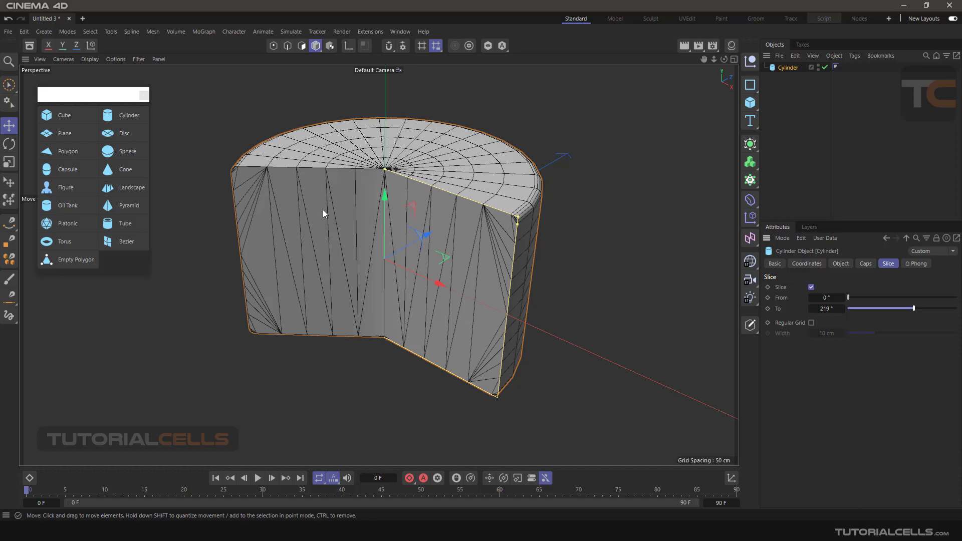
# Turn on the regular grid for the slice's cut faces and set its width to 11.01 cm, trying 5.01 cm first.
pyautogui.click(811, 323)
pyautogui.scroll(2, 442, 259)
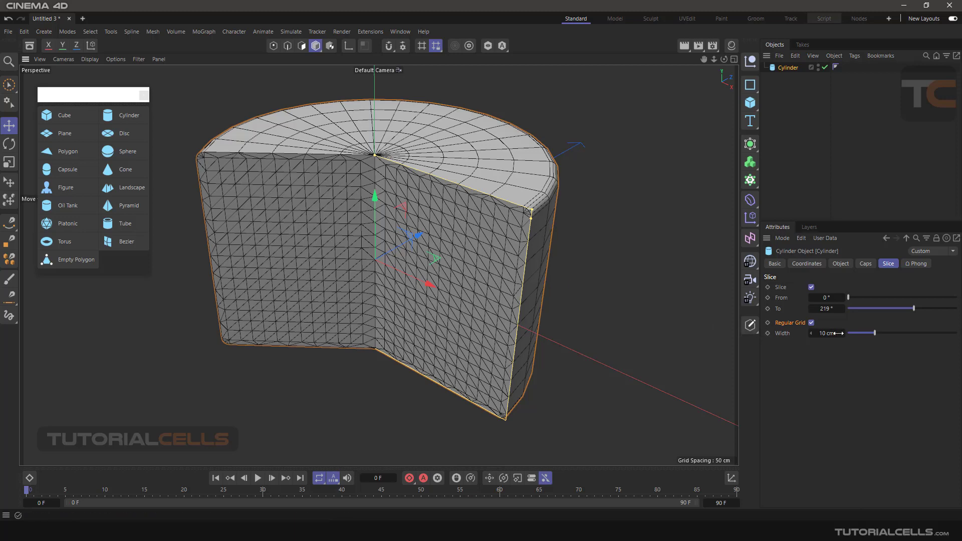
pyautogui.moveTo(873, 333); pyautogui.dragTo(862, 333)
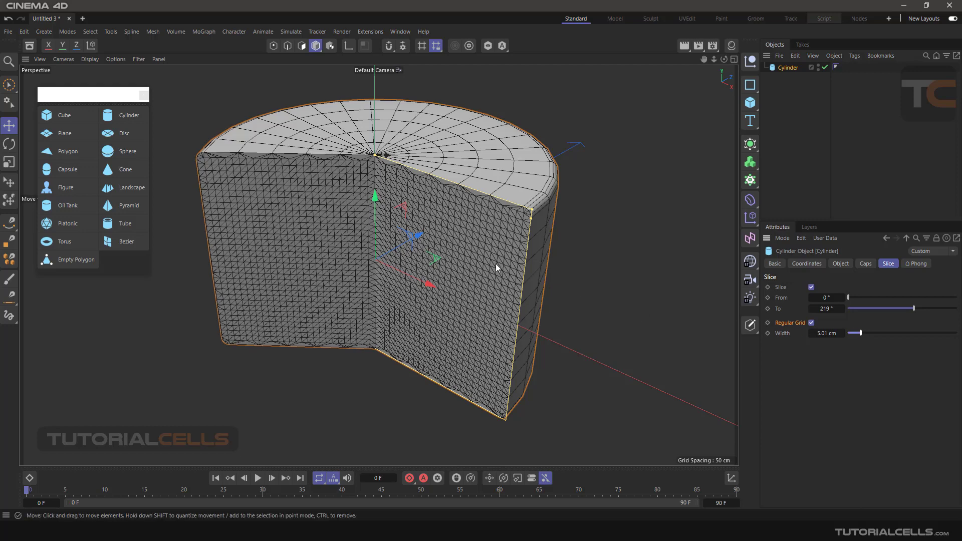
pyautogui.scroll(2, 467, 254)
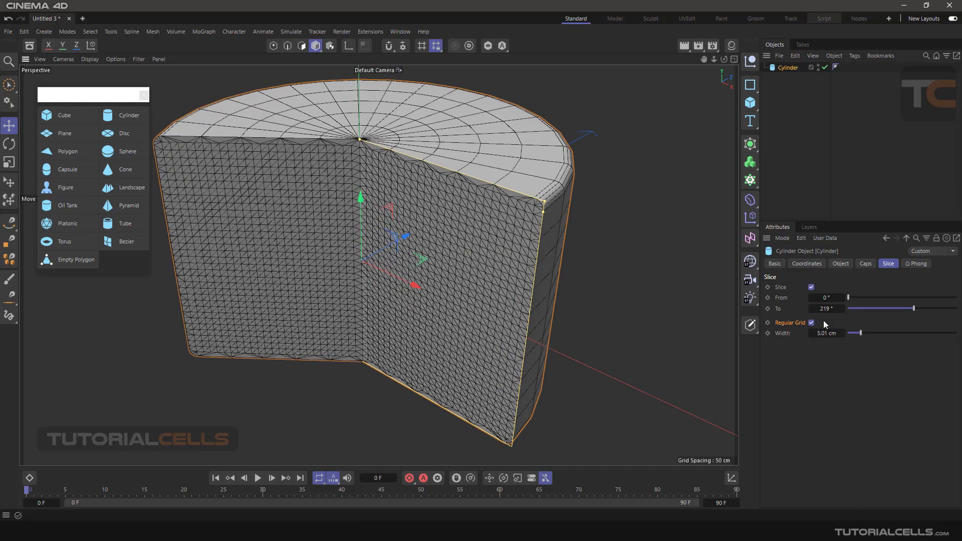
pyautogui.moveTo(860, 333); pyautogui.dragTo(872, 335)
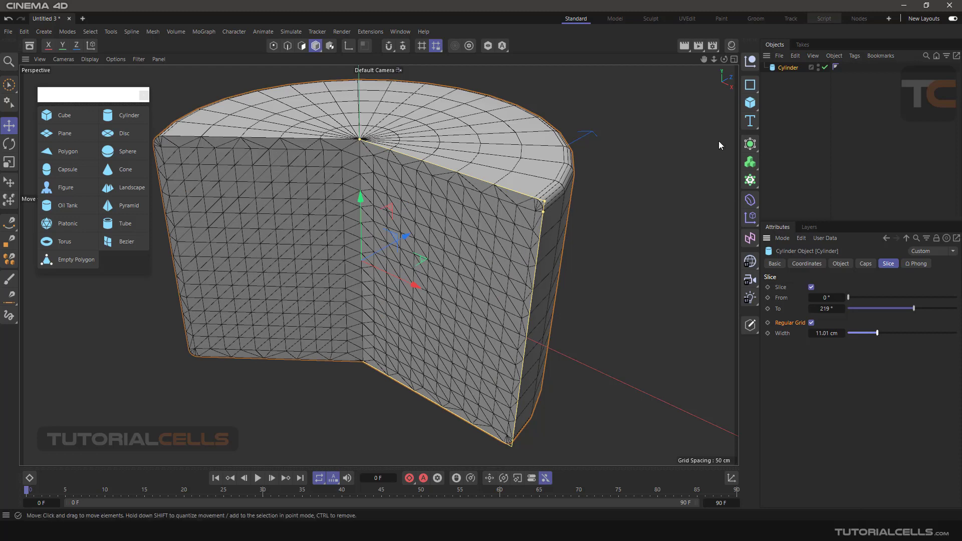
# Make the sliced cylinder editable and, in Polygons mode, select individual triangles on the cut face and polygons on the top cap.
pyautogui.click(750, 325)
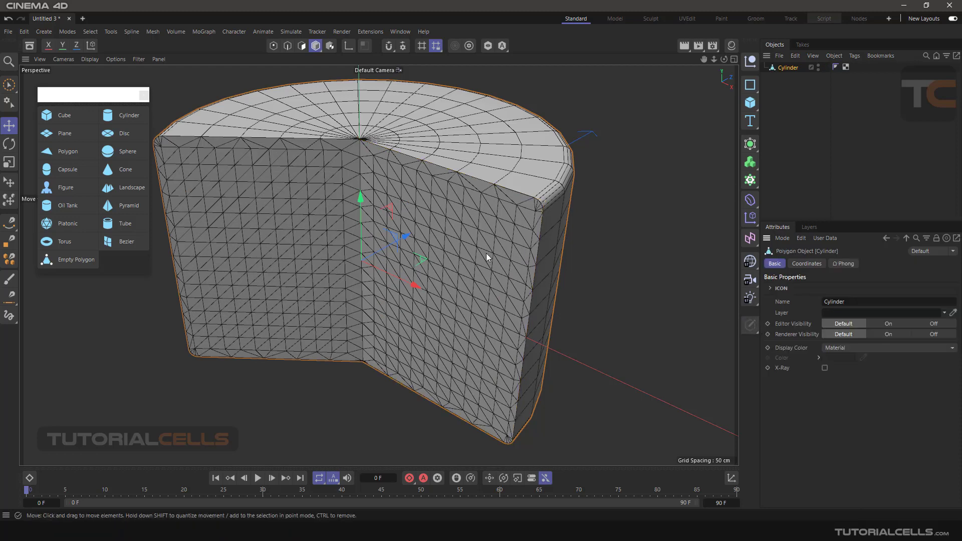
pyautogui.click(302, 45)
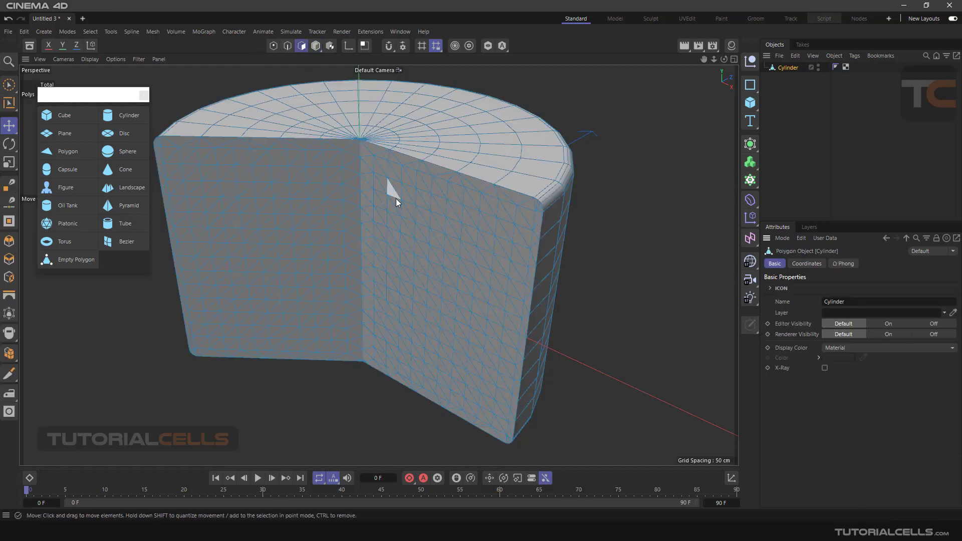
pyautogui.click(422, 217)
pyautogui.click(457, 223)
pyautogui.click(493, 206)
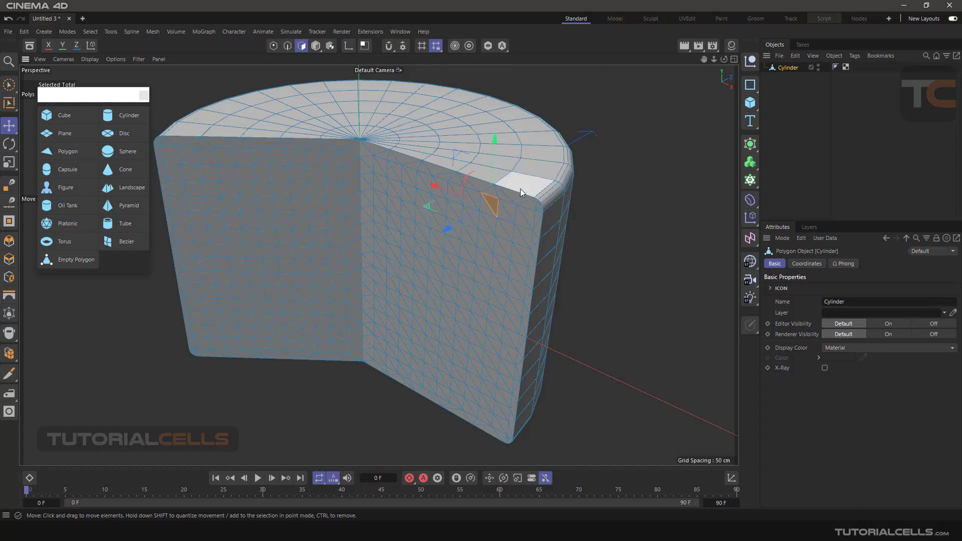
pyautogui.click(510, 166)
pyautogui.click(457, 148)
pyautogui.click(410, 154)
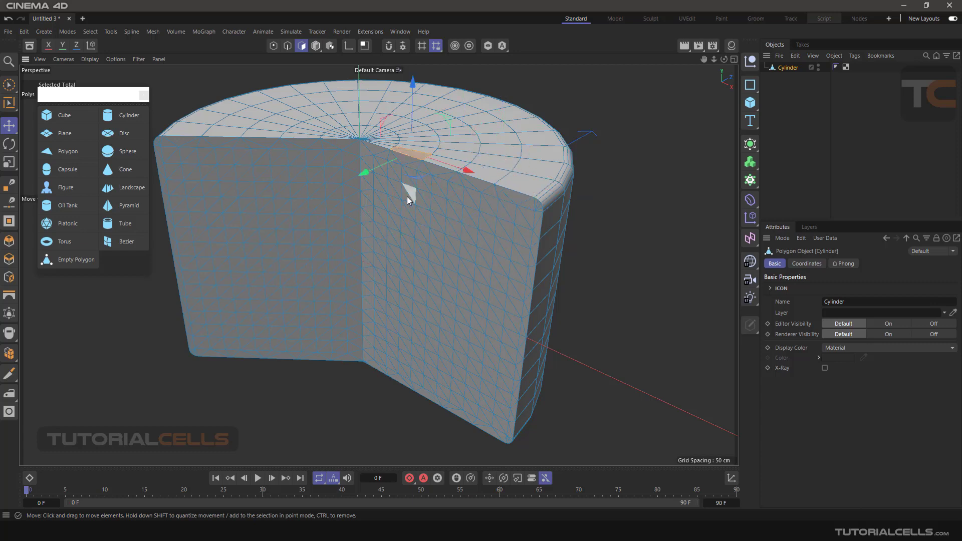
pyautogui.click(407, 208)
pyautogui.click(406, 225)
pyautogui.click(397, 266)
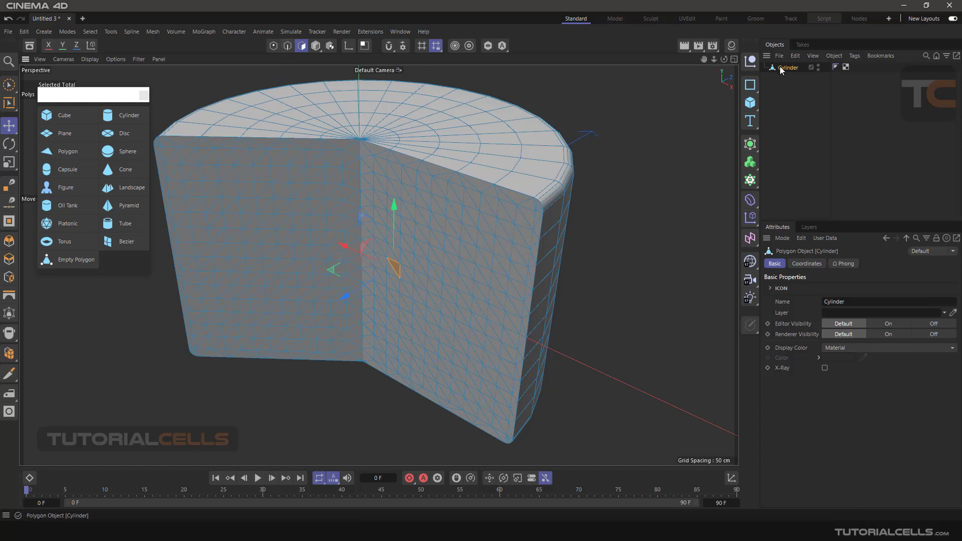
# Delete the cylinder, add a Plane primitive in its place, and switch to Model mode.
pyautogui.press('Delete')
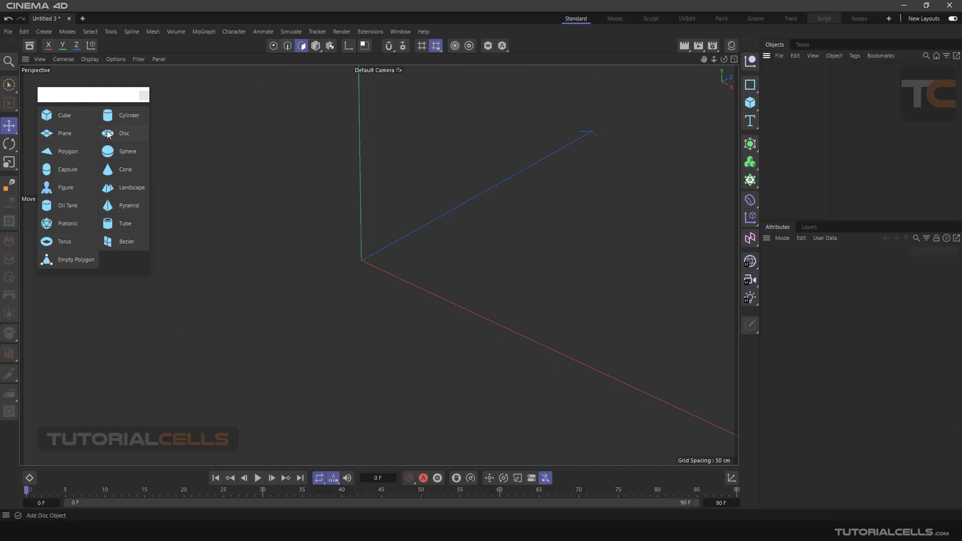
pyautogui.click(65, 132)
pyautogui.scroll(-8, 354, 247)
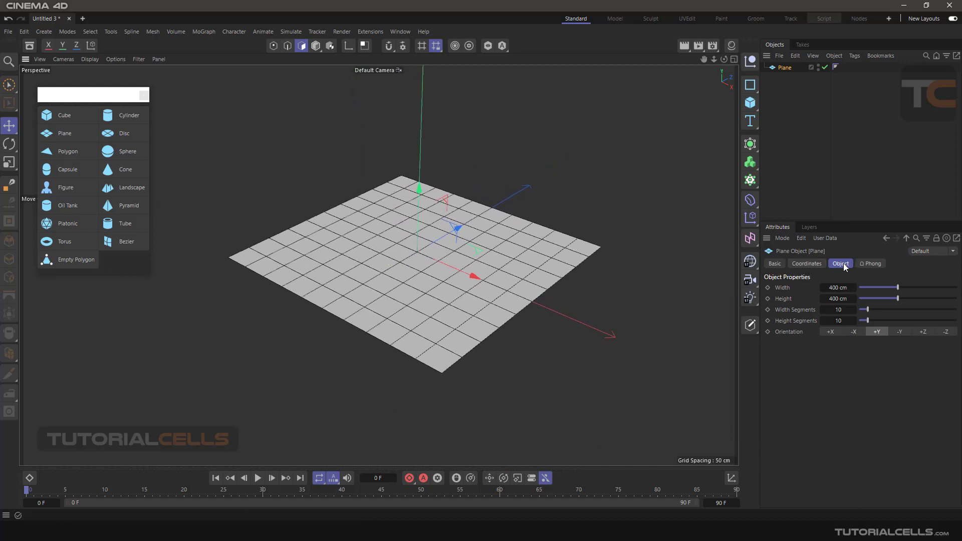
pyautogui.click(315, 46)
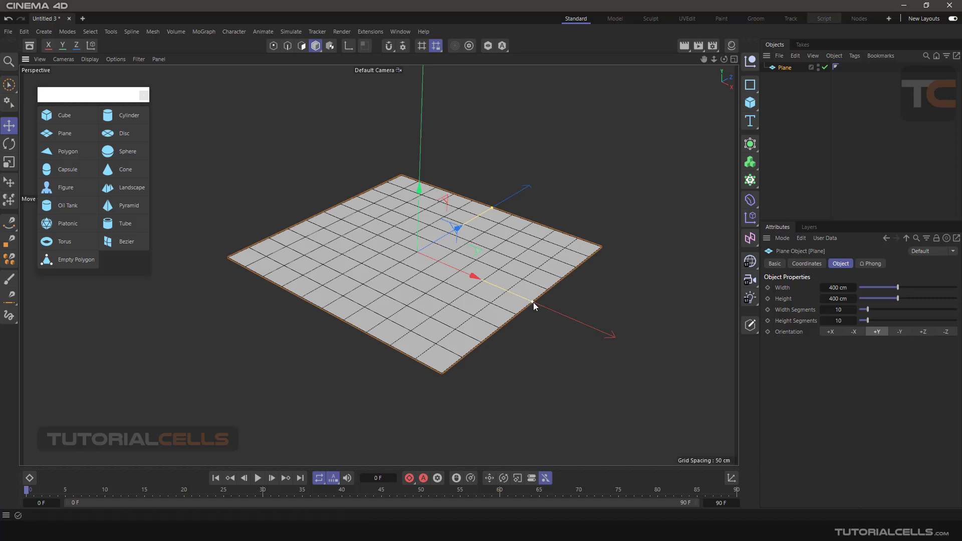
# Resize the plane with its viewport handles, and adjust it to a width of 390 cm and a height of 401 cm.
pyautogui.moveTo(532, 302); pyautogui.dragTo(529, 302)
pyautogui.moveTo(491, 204)
pyautogui.mouseDown()
pyautogui.moveTo(518, 196)
pyautogui.moveTo(504, 214)
pyautogui.moveTo(496, 209)
pyautogui.mouseUp()
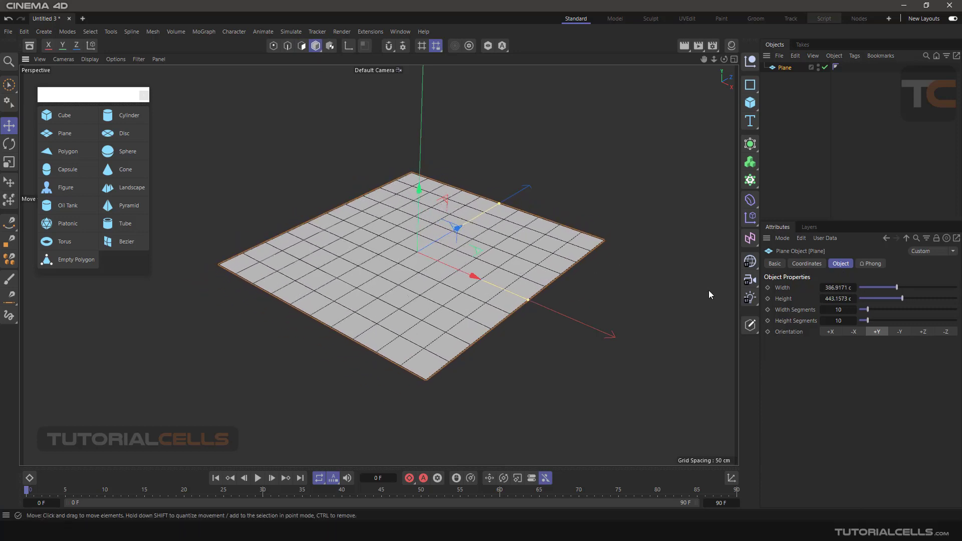
pyautogui.moveTo(897, 287)
pyautogui.mouseDown()
pyautogui.moveTo(889, 287)
pyautogui.moveTo(912, 299)
pyautogui.moveTo(897, 299)
pyautogui.mouseUp()
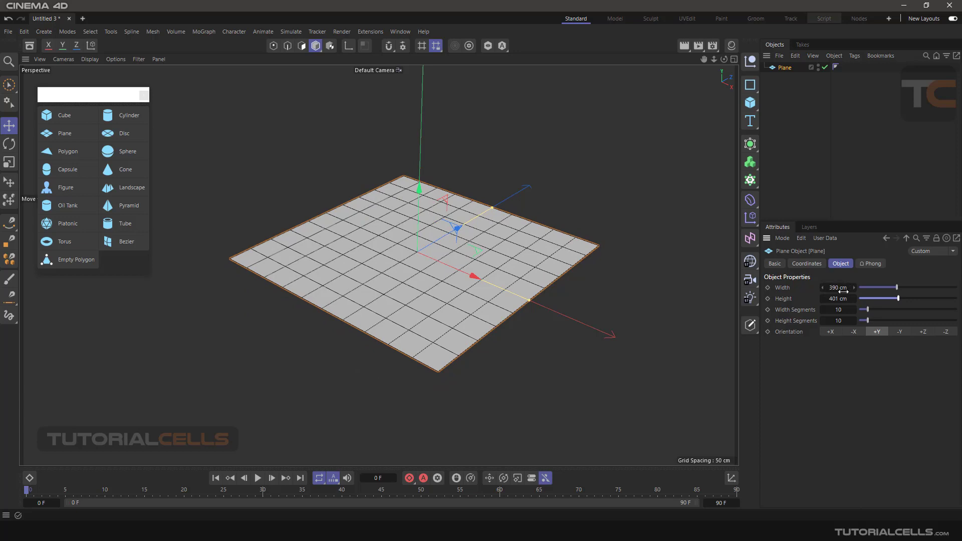
# Try plane widths of 200 cm and 100 cm, increasing the width gradually from each entered value.
pyautogui.click(843, 292)
pyautogui.write('200')
pyautogui.press('Return')
pyautogui.moveTo(832, 288); pyautogui.dragTo(855, 288)
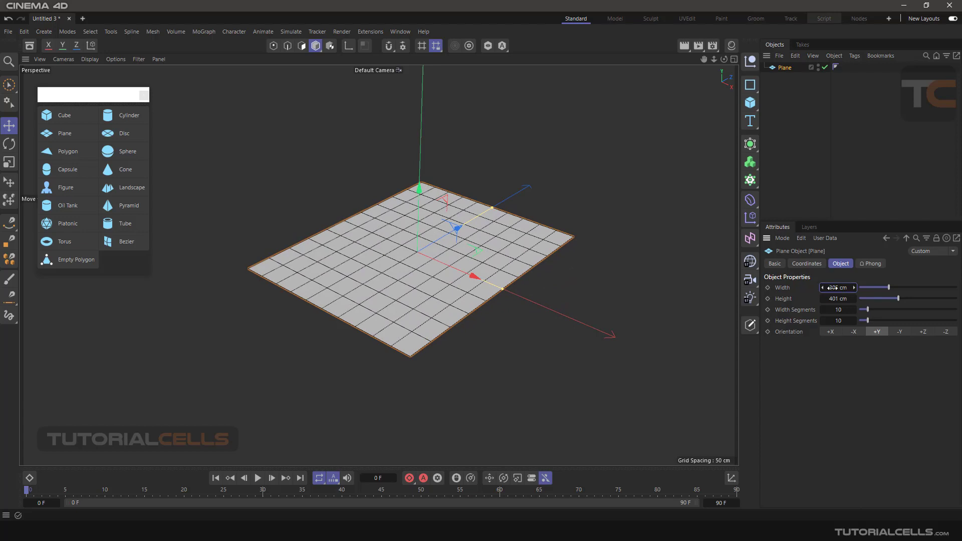
pyautogui.moveTo(832, 288); pyautogui.dragTo(828, 288)
pyautogui.doubleClick(832, 289)
pyautogui.write('1')
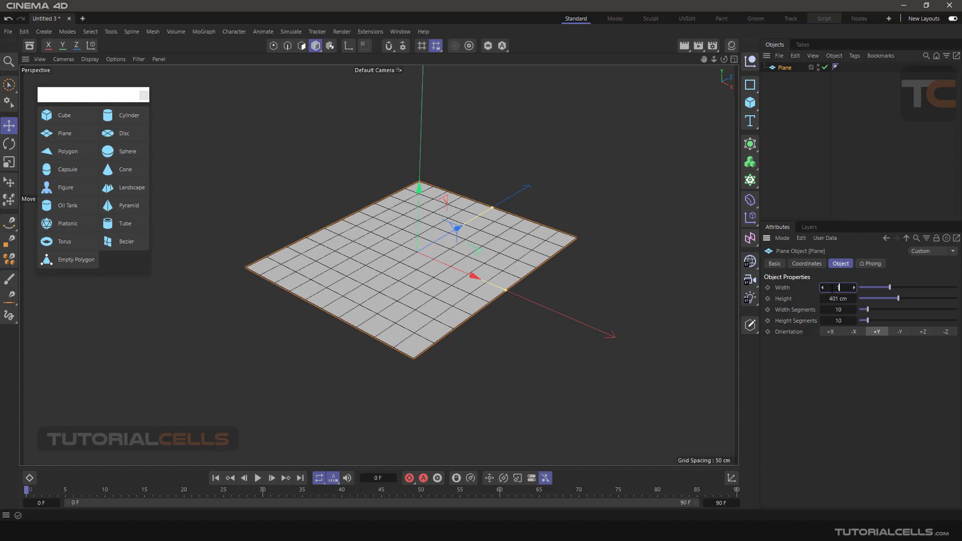
pyautogui.write('00')
pyautogui.press('Return')
pyautogui.moveTo(838, 288); pyautogui.dragTo(858, 288)
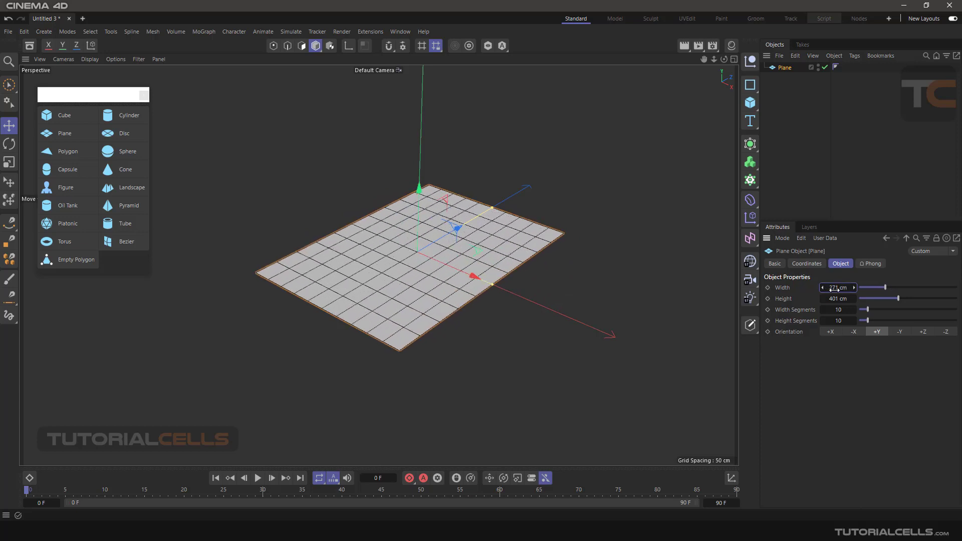
# Set the plane's width to 0, widen it gradually to 368.9 cm, and set 12 width segments and 17 height segments.
pyautogui.doubleClick(838, 289)
pyautogui.write('0')
pyautogui.press('Return')
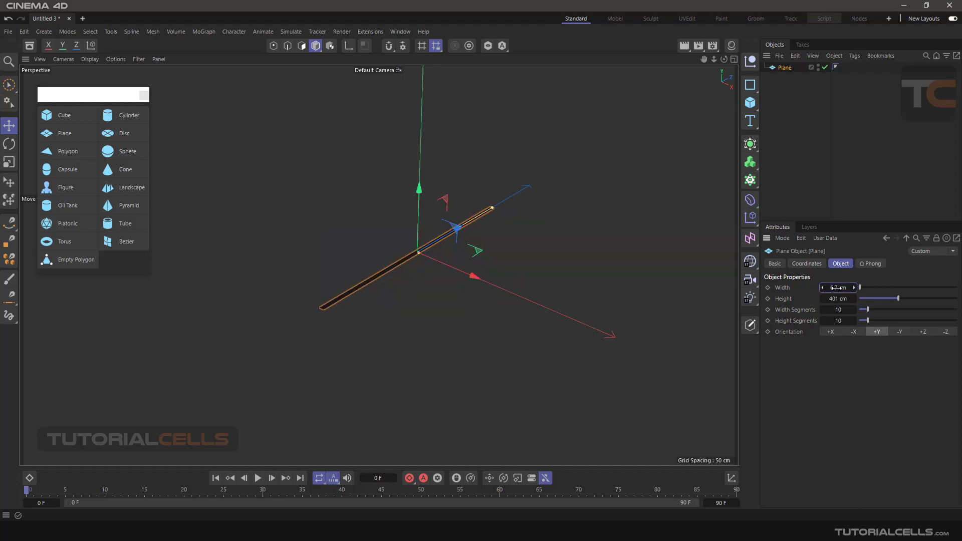
pyautogui.moveTo(836, 287); pyautogui.dragTo(902, 288)
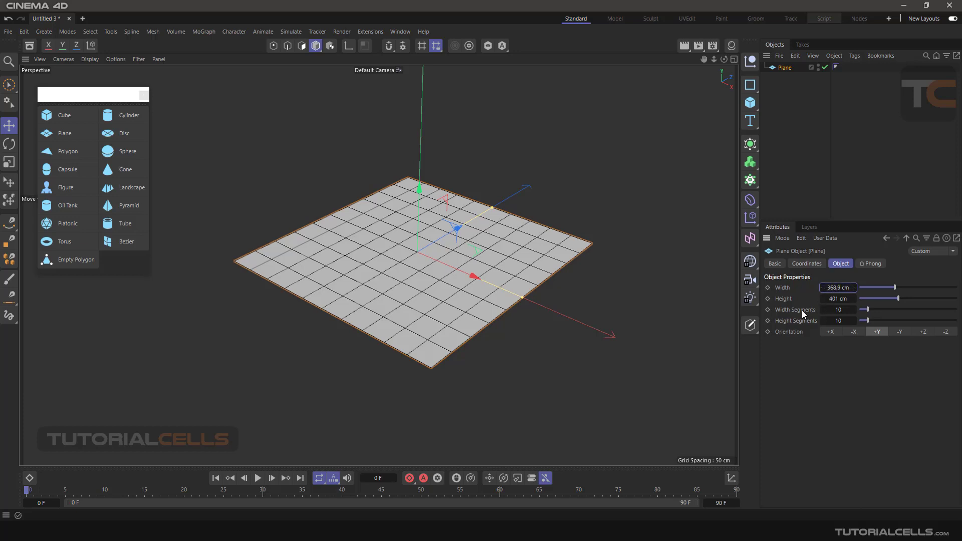
pyautogui.moveTo(869, 311)
pyautogui.mouseDown()
pyautogui.moveTo(890, 311)
pyautogui.moveTo(875, 311)
pyautogui.moveTo(875, 320)
pyautogui.mouseUp()
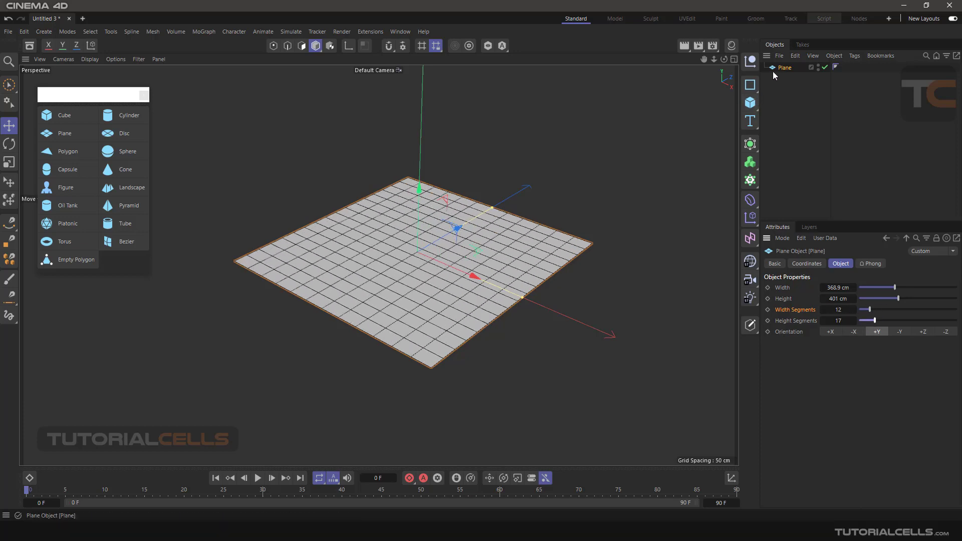
# Delete the plane, add a Disc primitive, and enlarge its outer radius to about 198 cm with the viewport handle.
pyautogui.press('Delete')
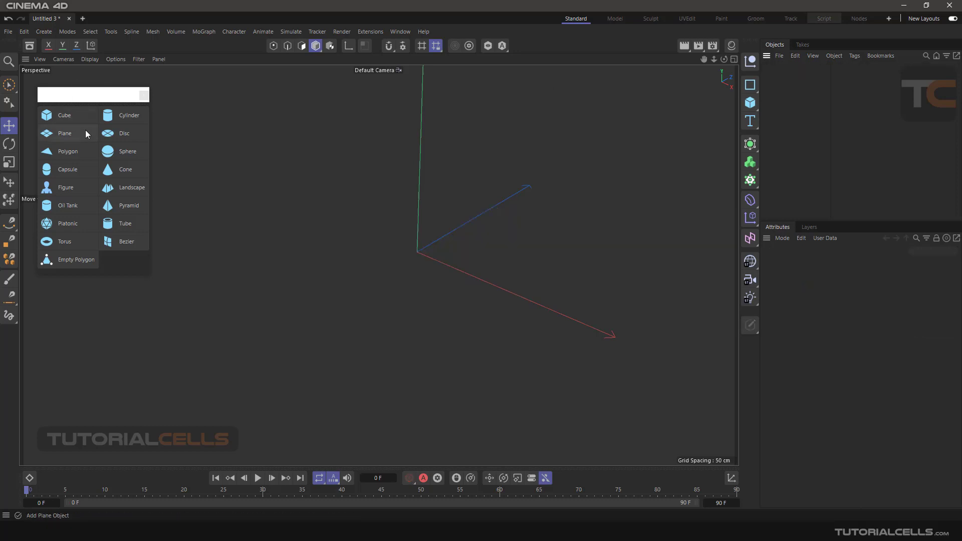
pyautogui.click(123, 133)
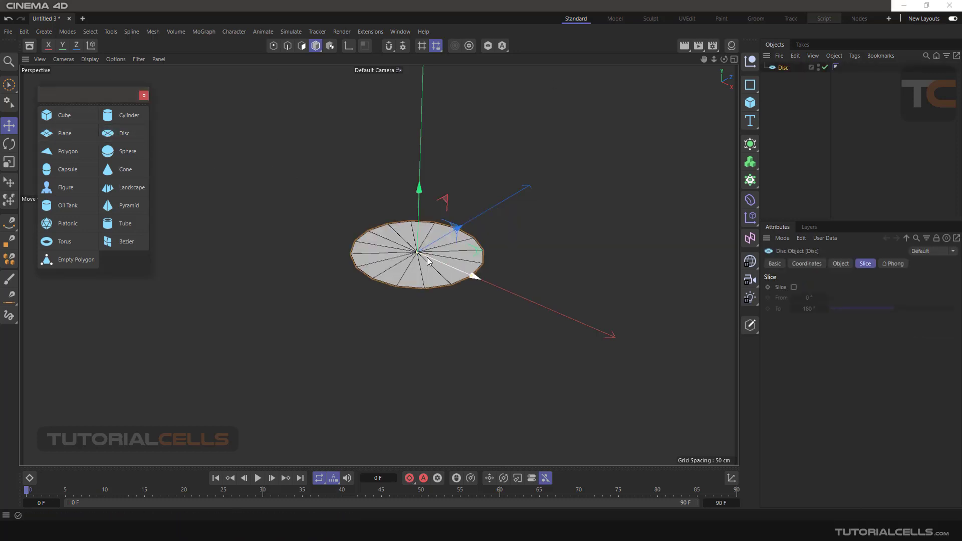
pyautogui.moveTo(472, 276); pyautogui.dragTo(515, 302)
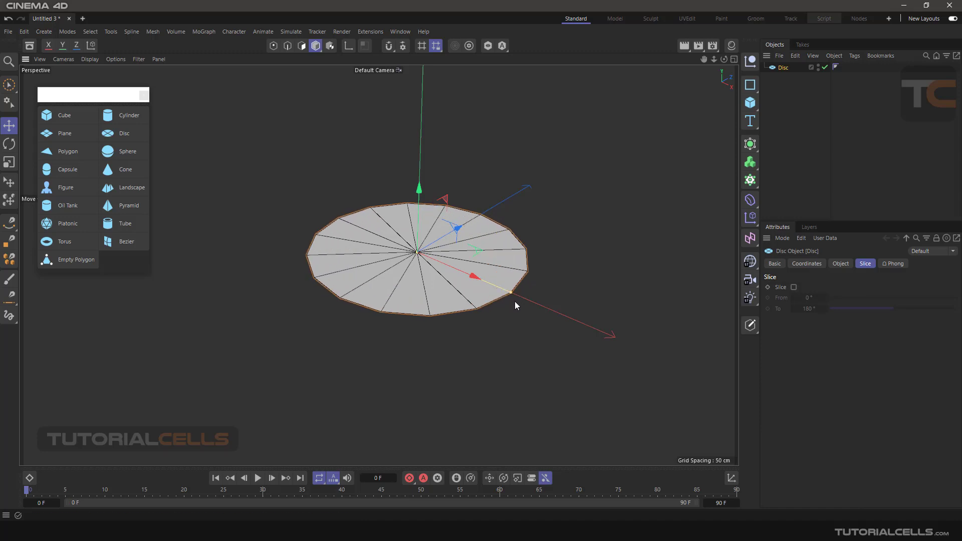
pyautogui.click(847, 263)
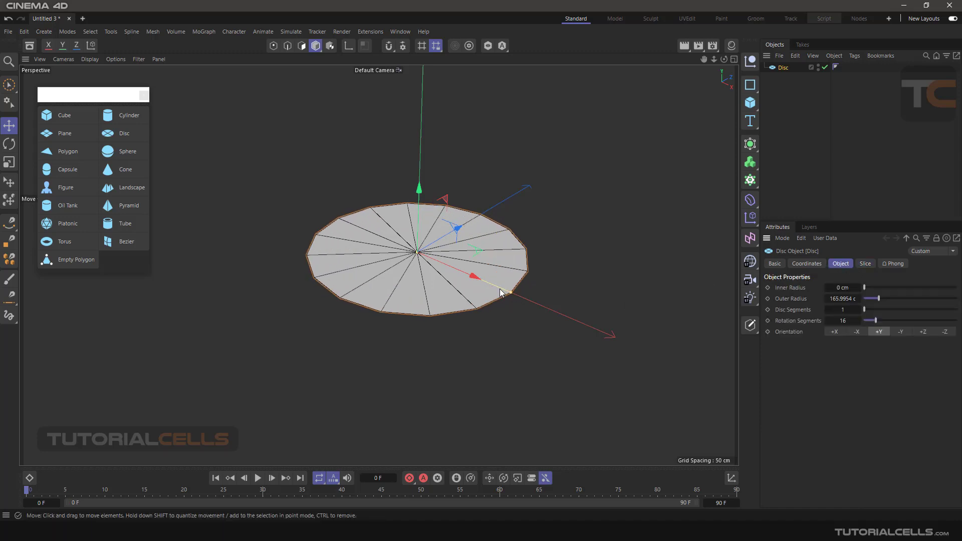
pyautogui.moveTo(511, 293); pyautogui.dragTo(530, 302)
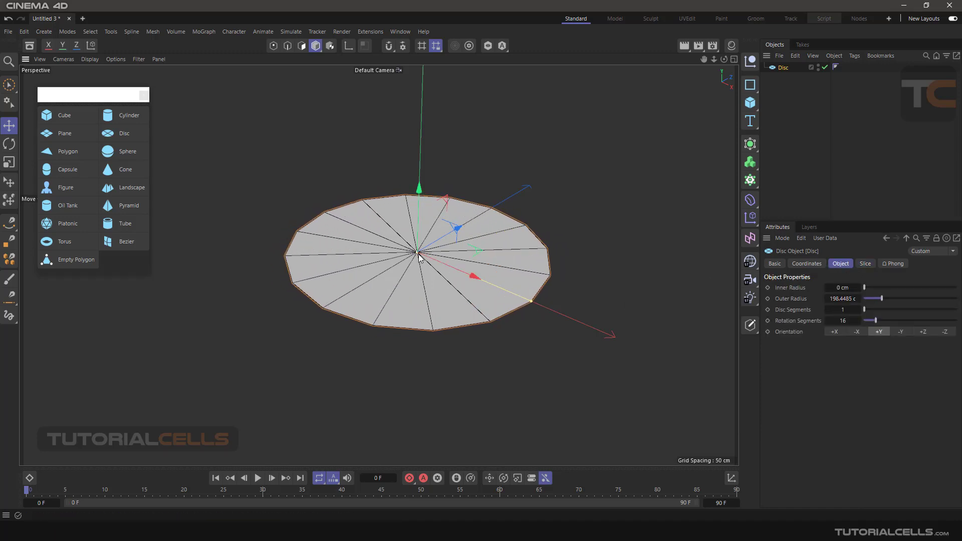
# Cut a central hole in the disc with an inner radius of about 108 cm, widen it slightly, and increase the disc and rotation segments.
pyautogui.moveTo(418, 254); pyautogui.dragTo(479, 276)
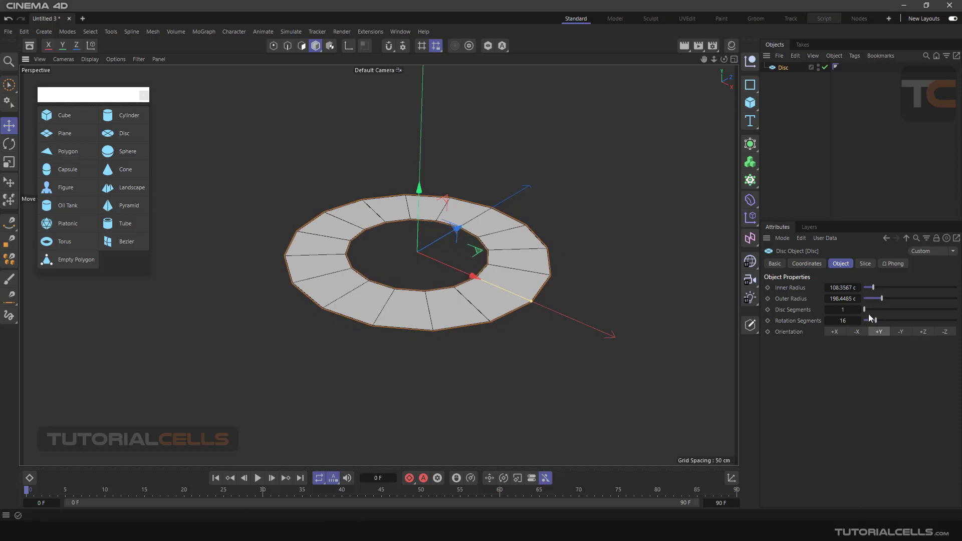
pyautogui.moveTo(874, 287); pyautogui.dragTo(877, 320)
# Enable slicing on the disc and set the slice to end at 175°.
pyautogui.click(865, 265)
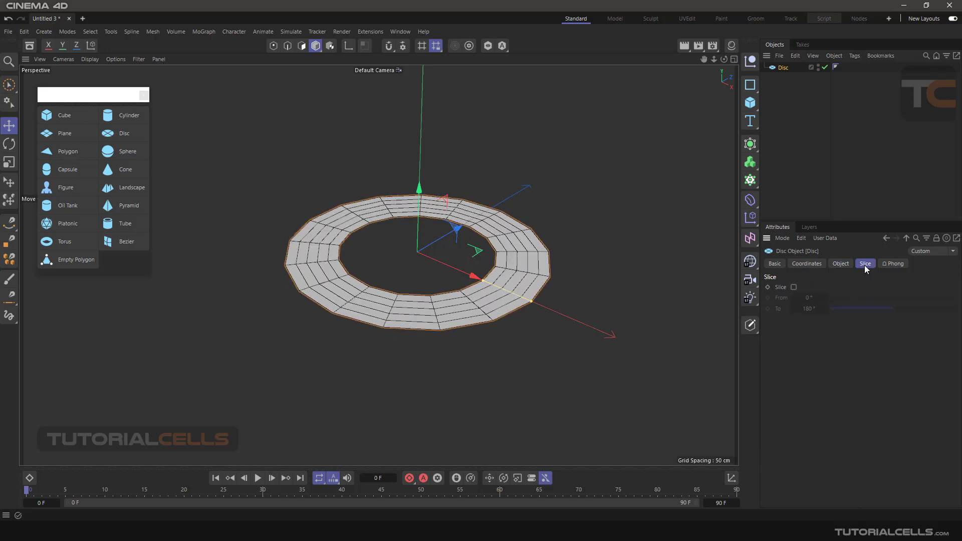
pyautogui.click(793, 287)
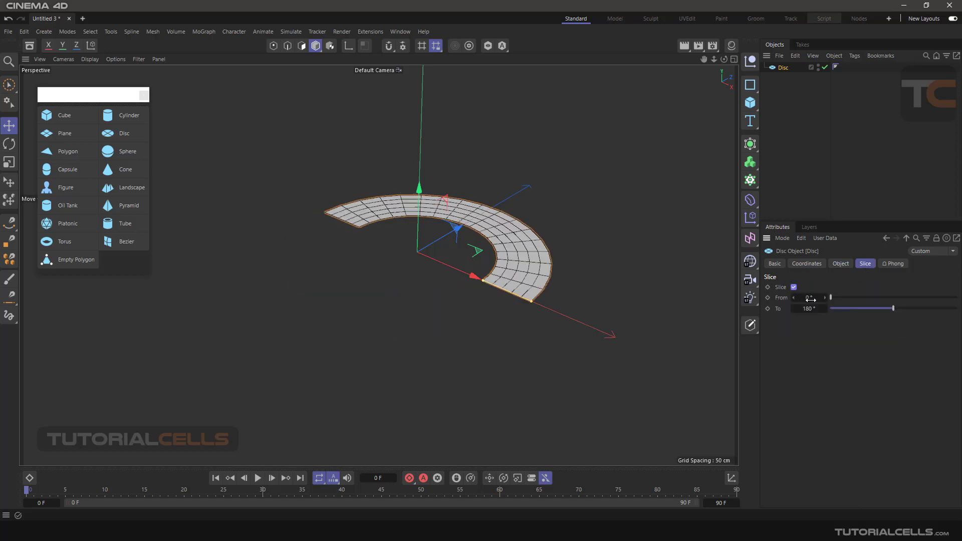
pyautogui.moveTo(894, 308); pyautogui.dragTo(822, 297)
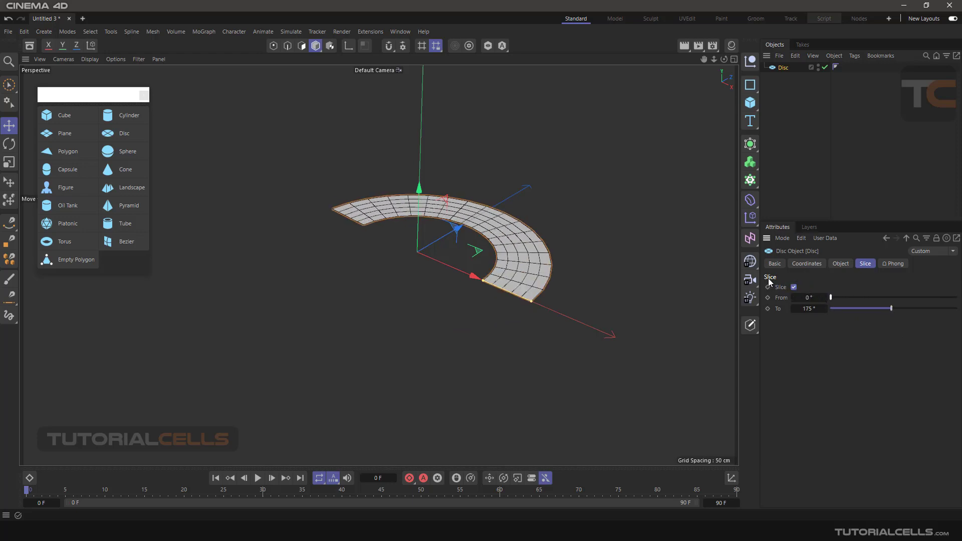
# Delete the disc and add a Polygon primitive.
pyautogui.press('Delete')
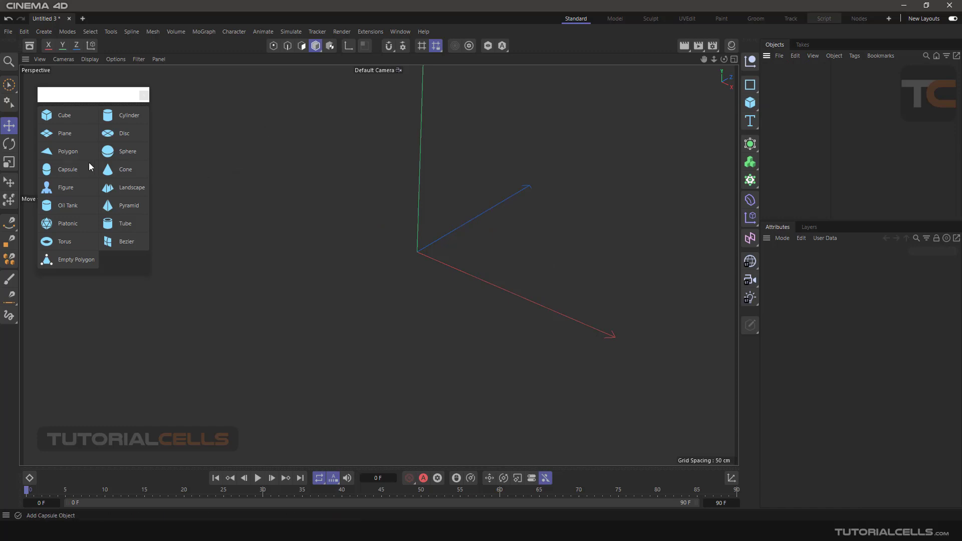
pyautogui.click(73, 151)
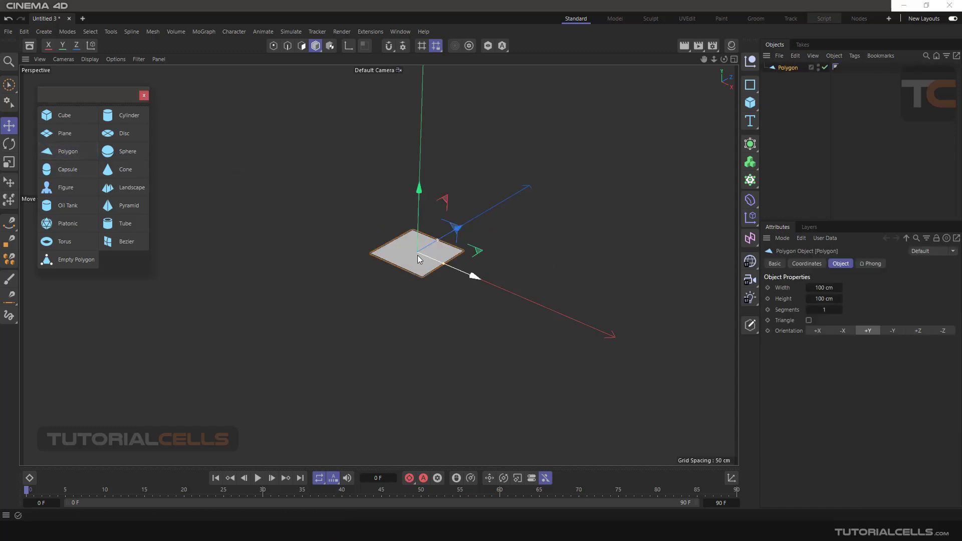
pyautogui.scroll(2, 417, 254)
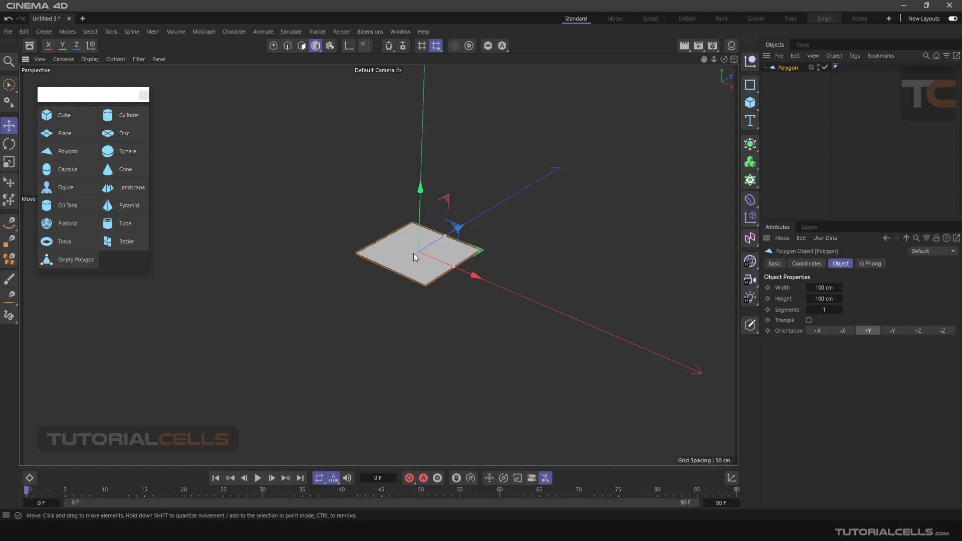
pyautogui.scroll(2, 413, 253)
pyautogui.scroll(-2, 417, 255)
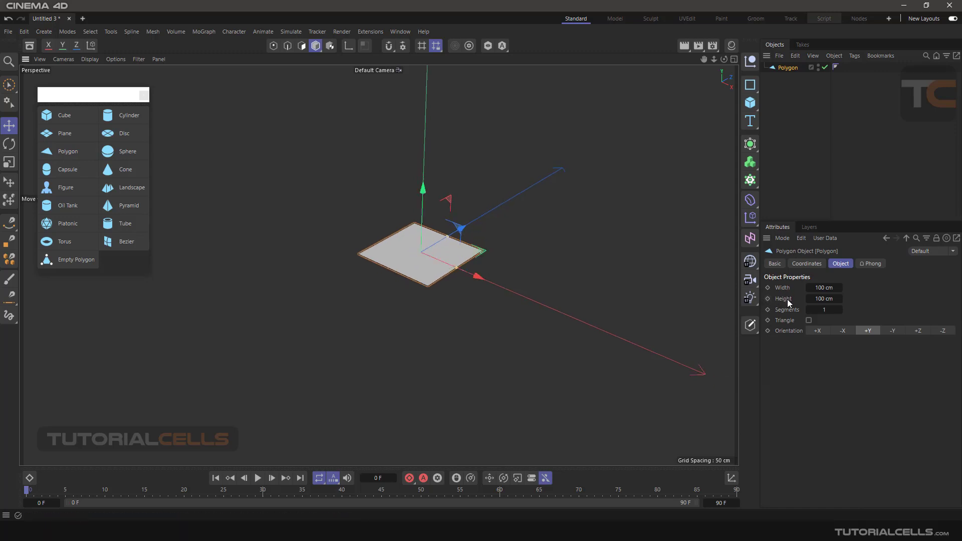
# Try 9 segments on the polygon, return it to 1 segment, and turn it into a triangle.
pyautogui.click(821, 310)
pyautogui.write('9')
pyautogui.press('Return')
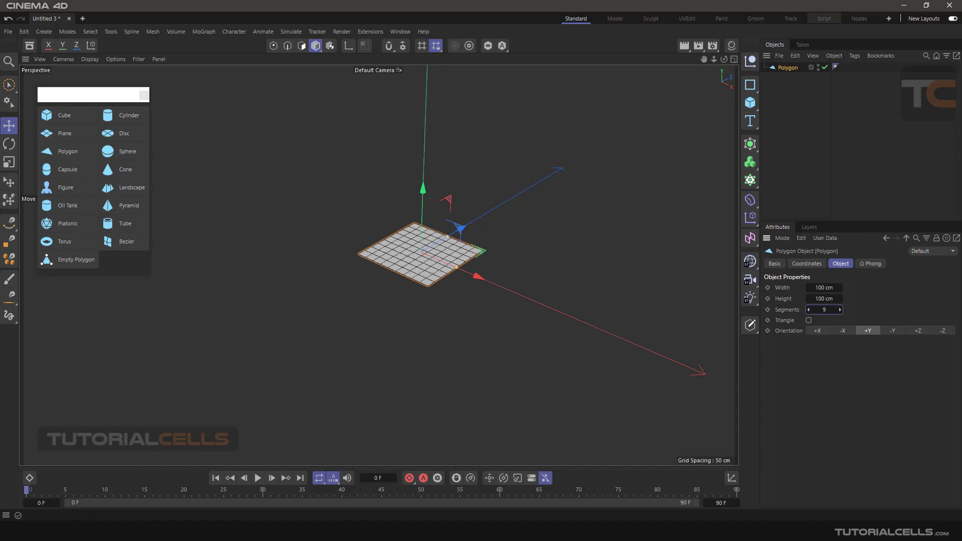
pyautogui.moveTo(840, 310); pyautogui.dragTo(802, 311)
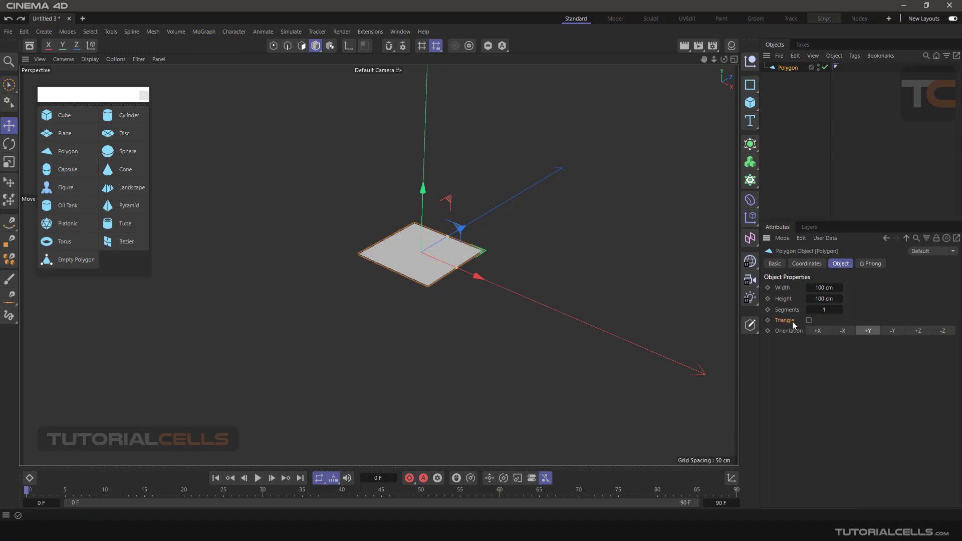
pyautogui.click(807, 322)
pyautogui.scroll(4, 449, 268)
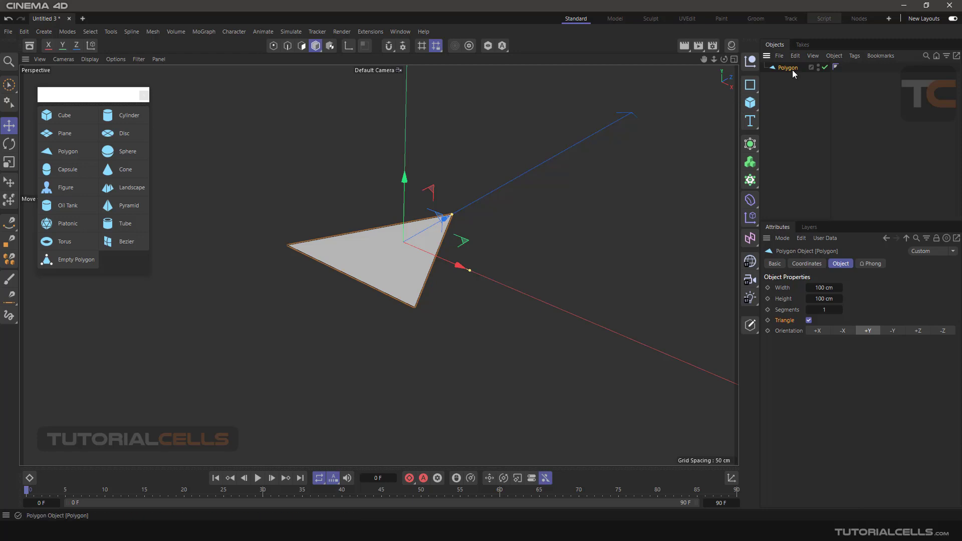
# Replace the polygon with a Sphere primitive that has a radius of 127 cm and 25 segments.
pyautogui.press('Delete')
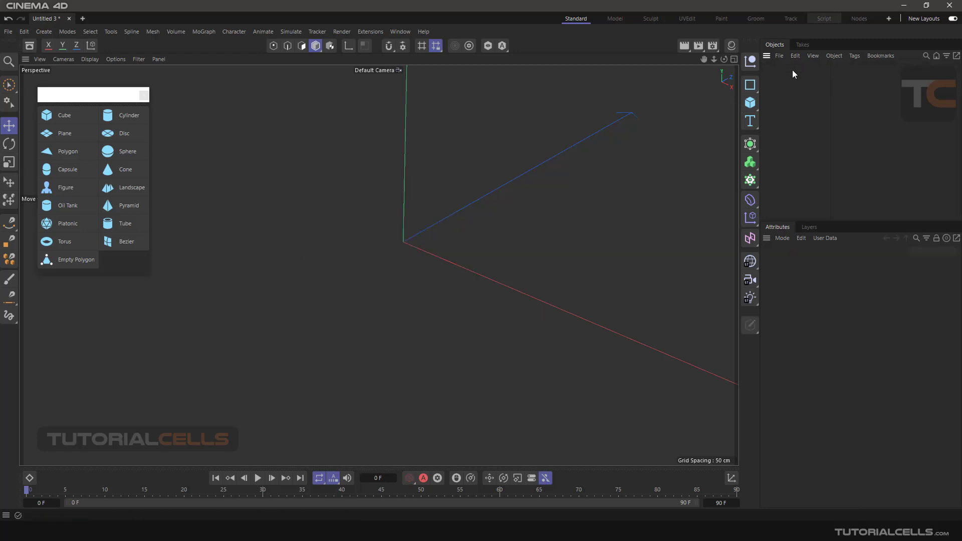
pyautogui.click(112, 153)
pyautogui.scroll(-3, 419, 243)
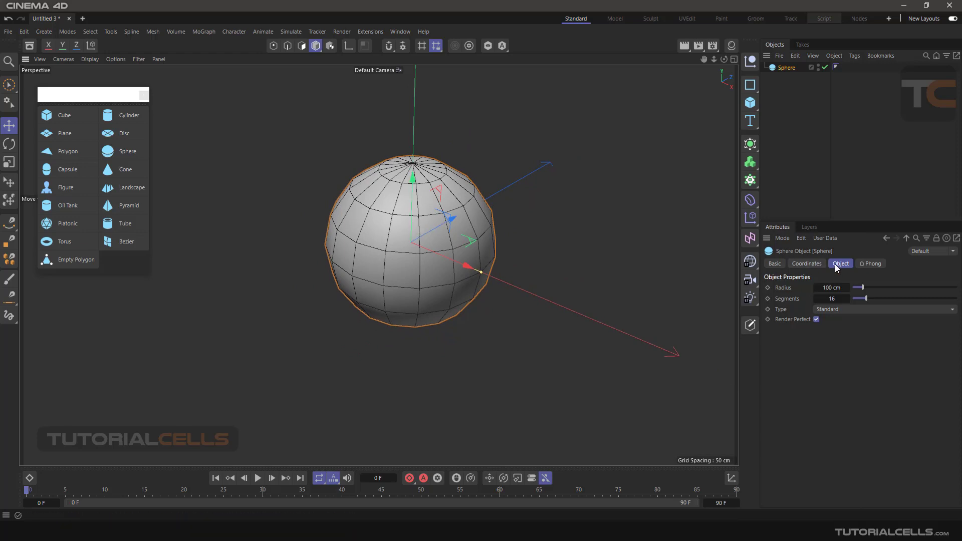
pyautogui.moveTo(864, 287); pyautogui.dragTo(875, 297)
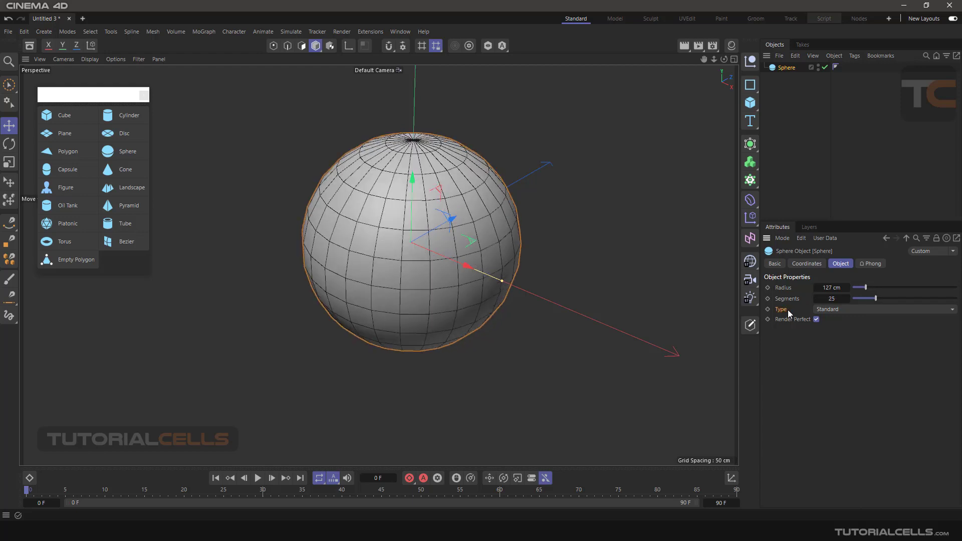
# Change the sphere's type to Hemisphere and look at the half dome.
pyautogui.click(837, 310)
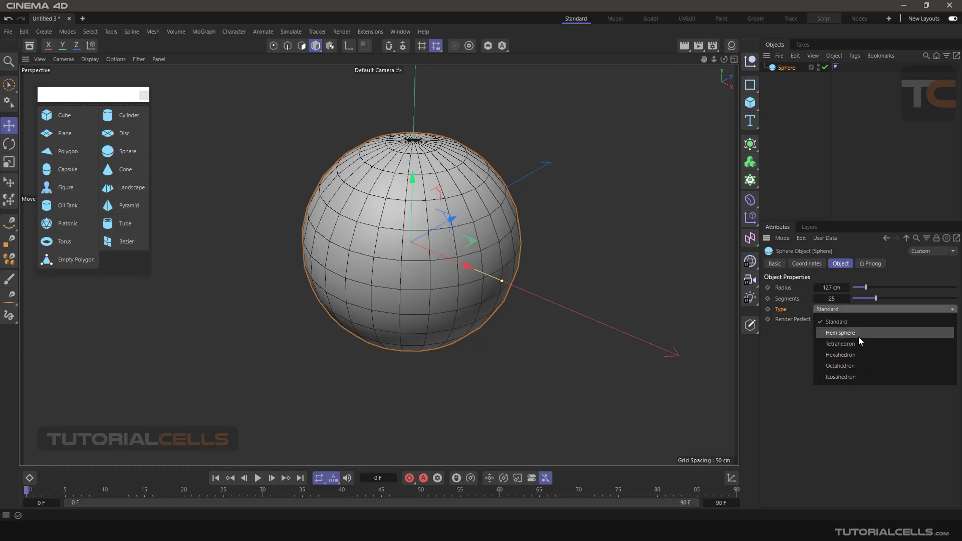
pyautogui.click(859, 333)
pyautogui.moveTo(506, 301)
pyautogui.keyDown('alt'); pyautogui.mouseDown()
pyautogui.moveTo(504, 199)
pyautogui.moveTo(504, 308)
pyautogui.mouseUp(); pyautogui.keyUp('alt')
pyautogui.click(837, 309)
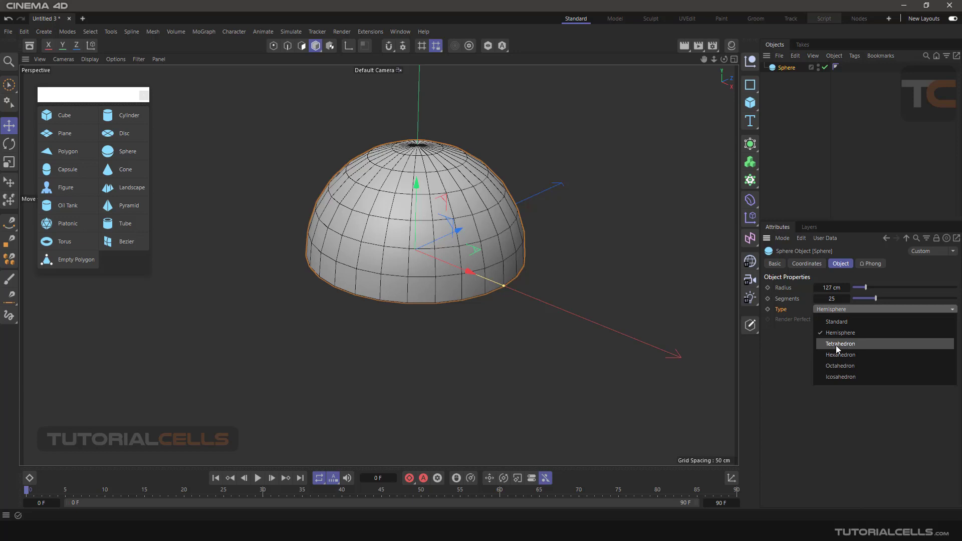
pyautogui.click(796, 356)
pyautogui.hotkey('alt', 'Tab')
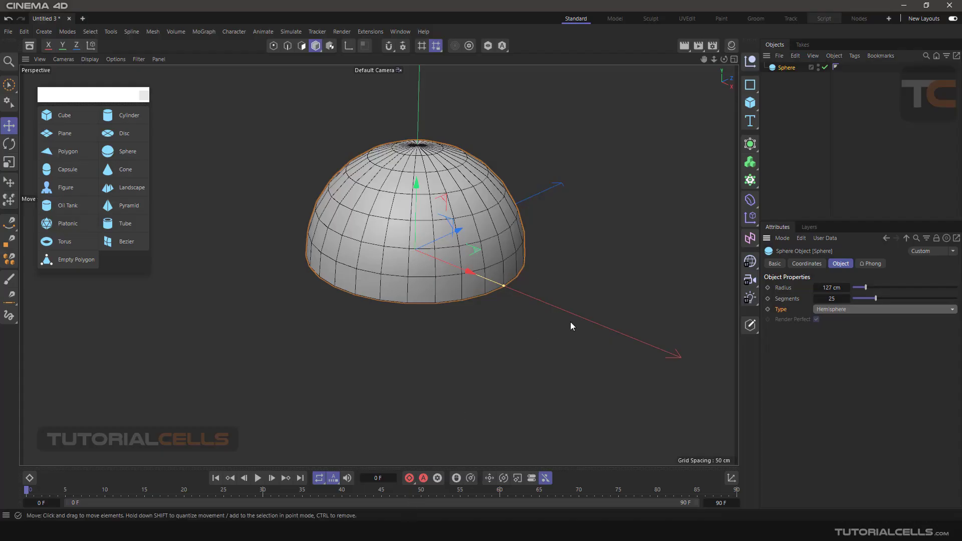
pyautogui.click(836, 310)
pyautogui.click(801, 321)
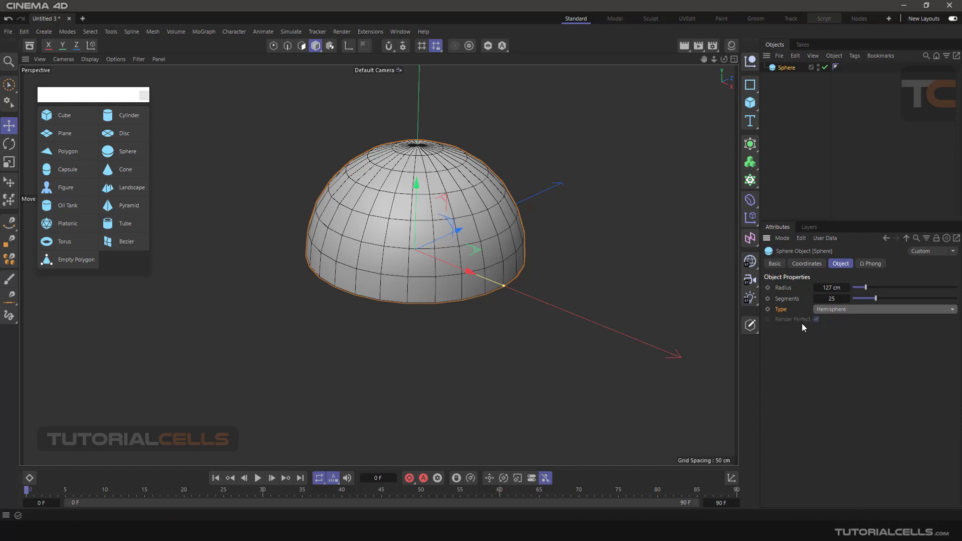
# Return the sphere's type to Standard and try its Render Perfect option.
pyautogui.click(834, 309)
pyautogui.click(835, 323)
pyautogui.click(816, 319)
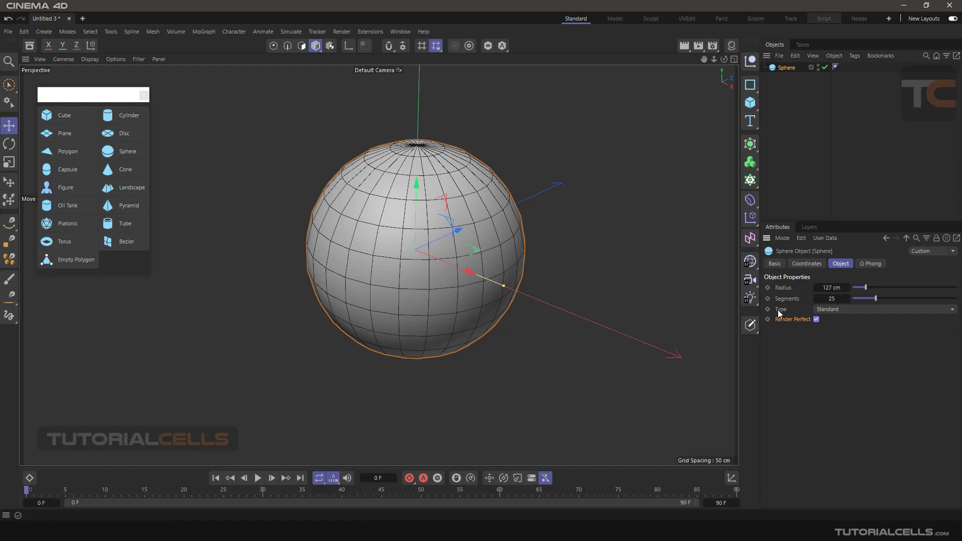
# Change the sphere's type to Tetrahedron and inspect its triangular mesh from several angles.
pyautogui.click(816, 310)
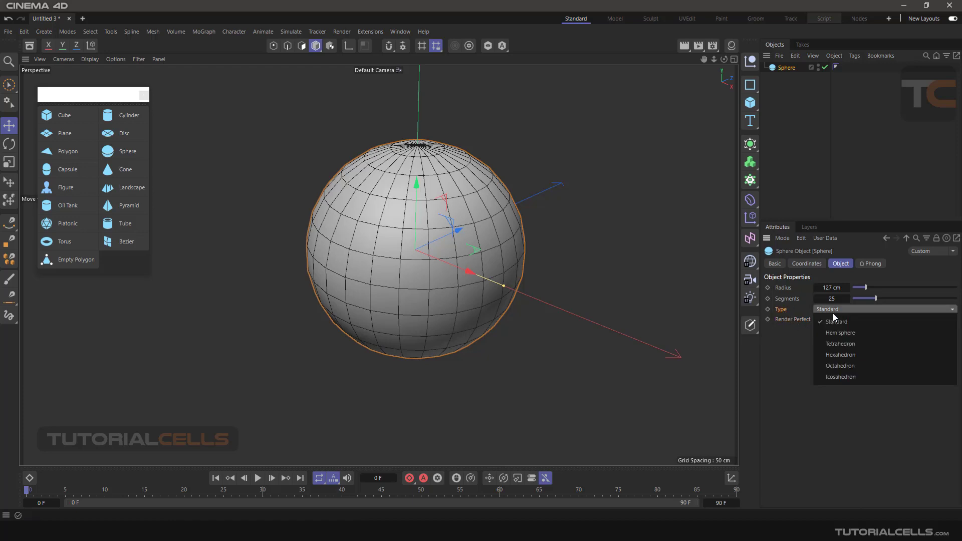
pyautogui.click(842, 344)
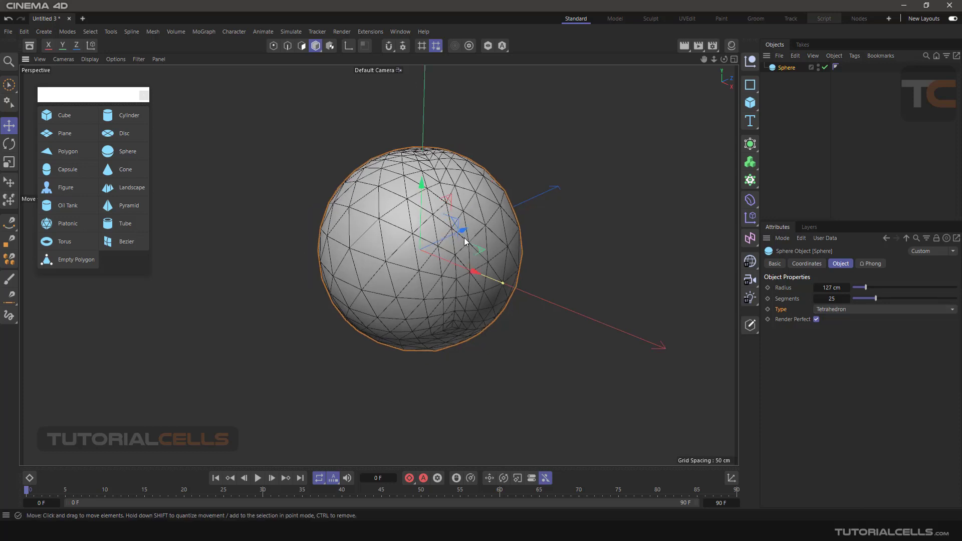
pyautogui.keyDown('alt'); pyautogui.moveTo(420, 230); pyautogui.dragTo(489, 457); pyautogui.keyUp('alt')
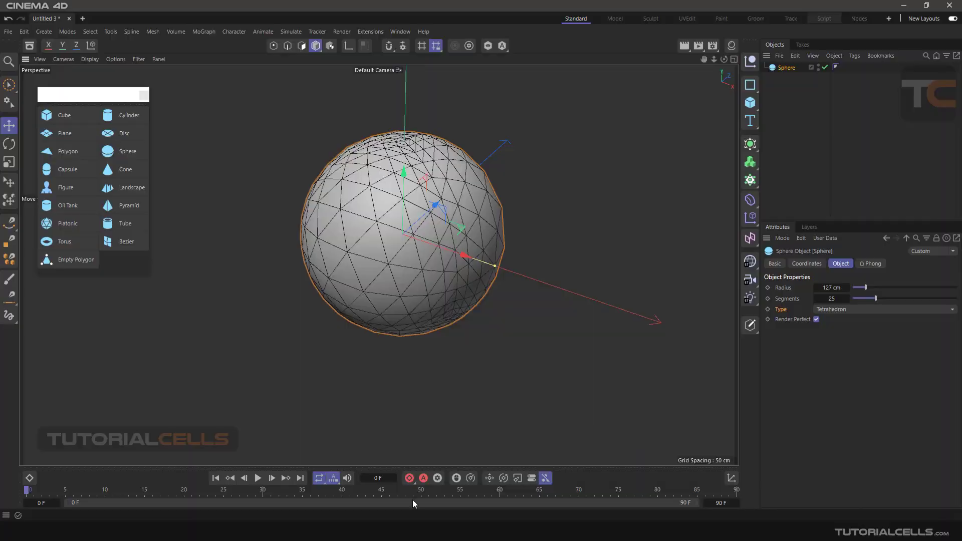
pyautogui.moveTo(384, 197)
pyautogui.keyDown('alt'); pyautogui.mouseDown()
pyautogui.moveTo(376, 200)
pyautogui.moveTo(392, 212)
pyautogui.mouseUp(); pyautogui.keyUp('alt')
pyautogui.keyDown('alt'); pyautogui.moveTo(459, 228); pyautogui.dragTo(385, 244); pyautogui.keyUp('alt')
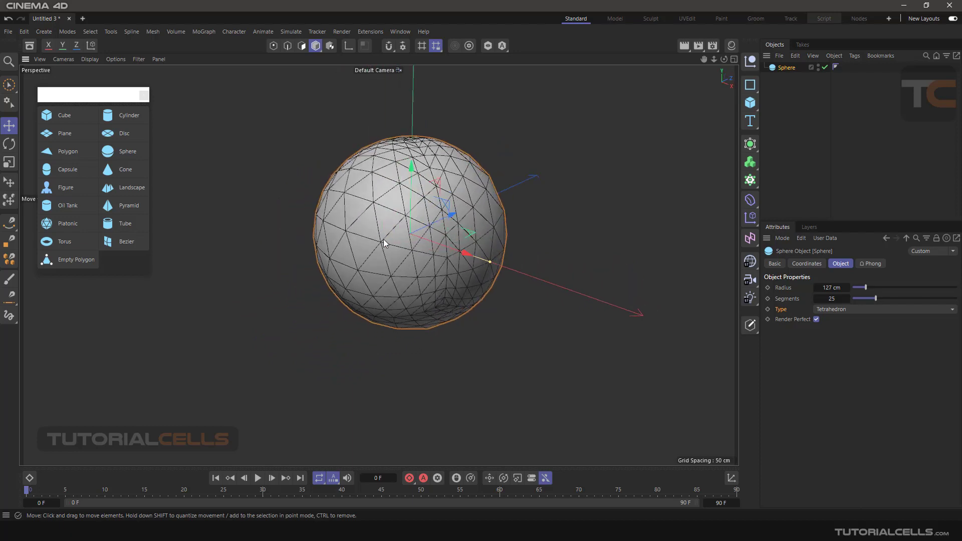
pyautogui.scroll(1, 412, 206)
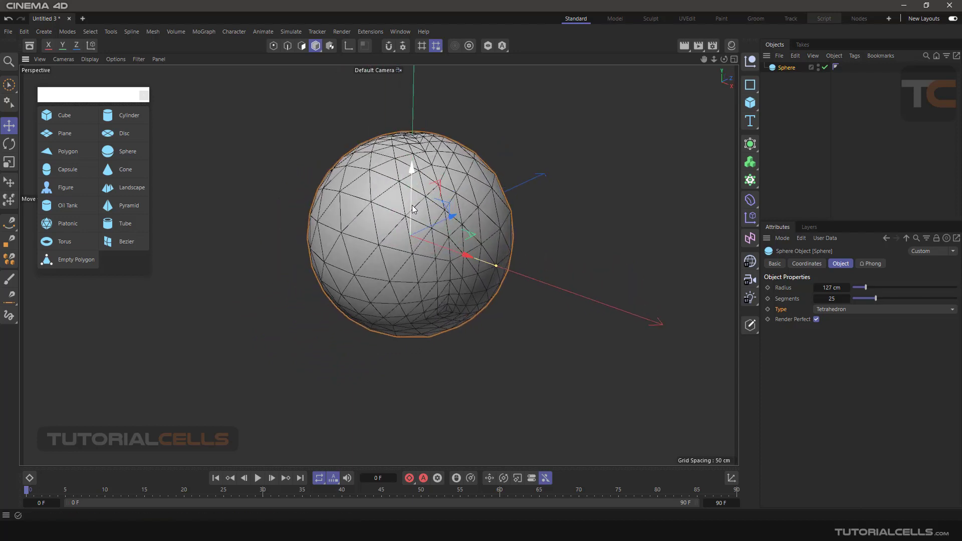
# Change the sphere's type to Hexahedron, inspect its quad mesh from several angles, and switch the type to Octahedron.
pyautogui.click(865, 309)
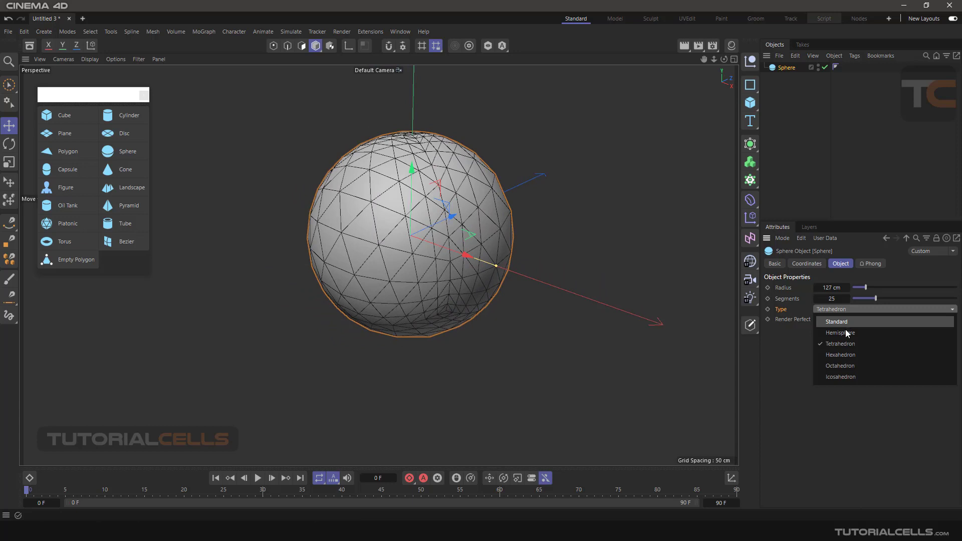
pyautogui.click(838, 356)
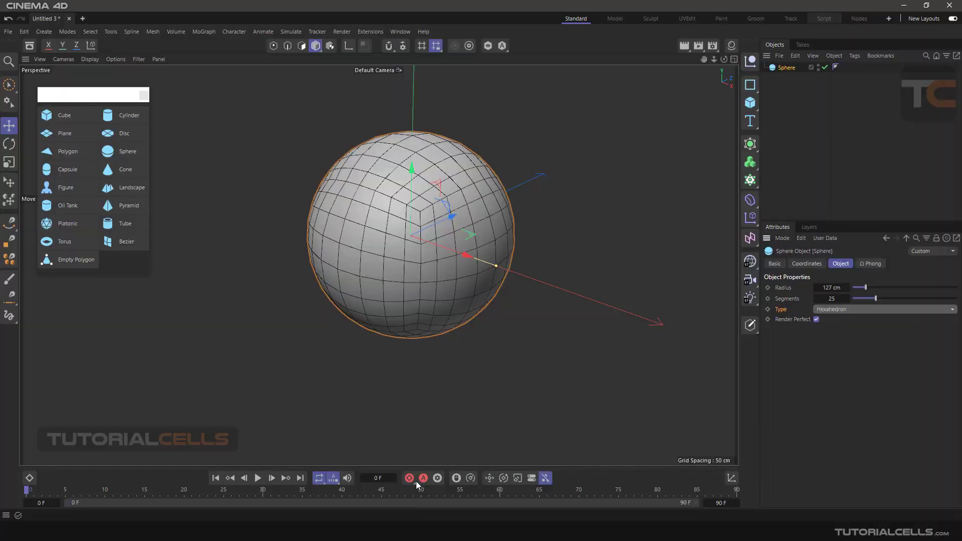
pyautogui.keyDown('alt'); pyautogui.moveTo(375, 203); pyautogui.dragTo(383, 193); pyautogui.keyUp('alt')
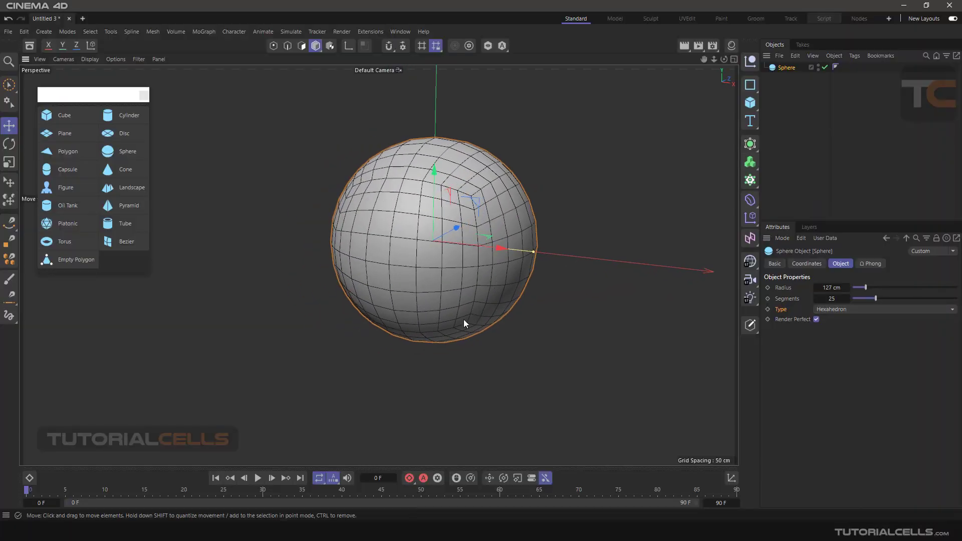
pyautogui.keyDown('alt'); pyautogui.moveTo(464, 320); pyautogui.dragTo(462, 256); pyautogui.keyUp('alt')
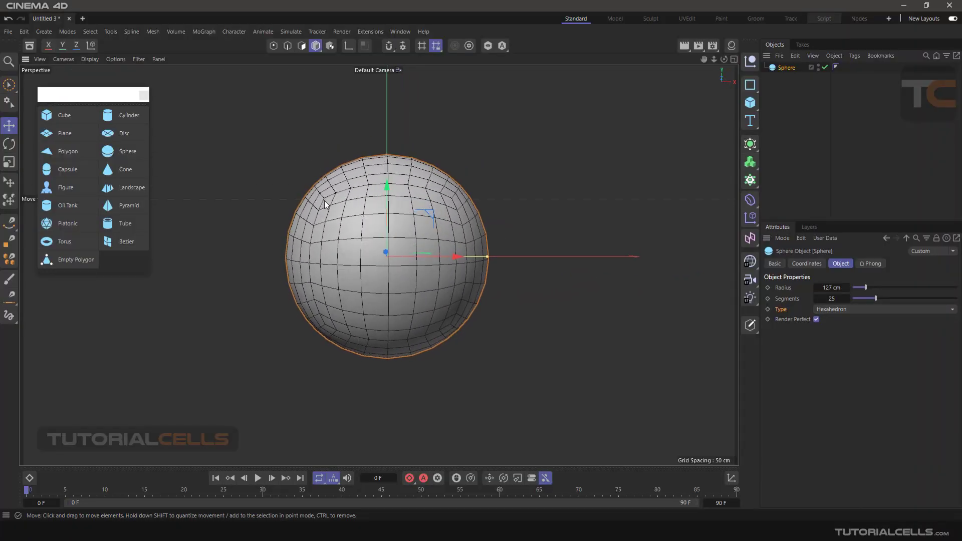
pyautogui.keyDown('alt'); pyautogui.moveTo(451, 211); pyautogui.dragTo(447, 236); pyautogui.keyUp('alt')
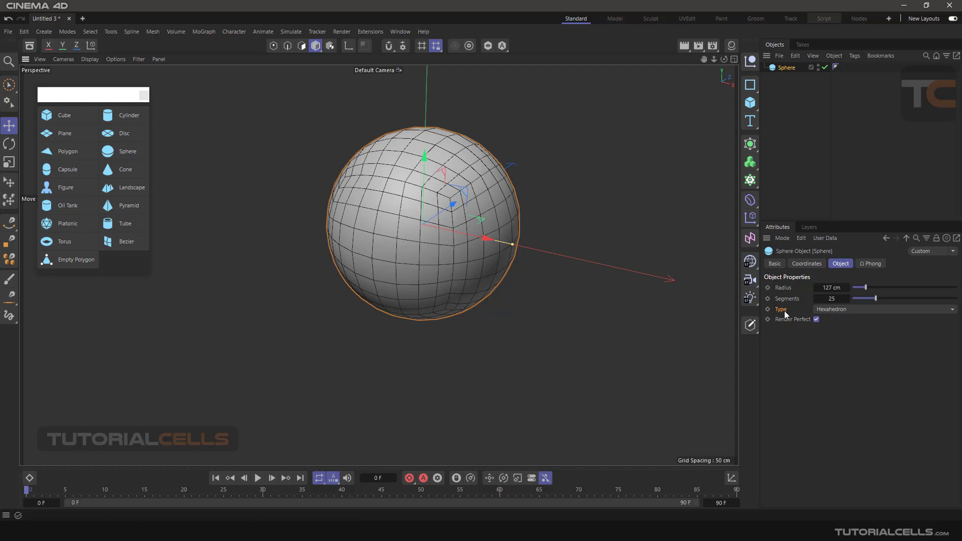
pyautogui.click(826, 310)
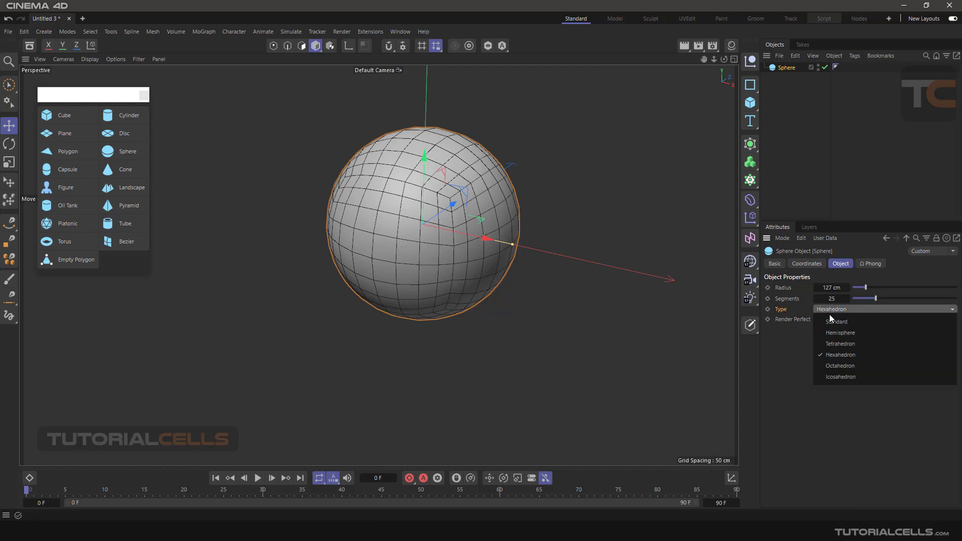
pyautogui.click(844, 366)
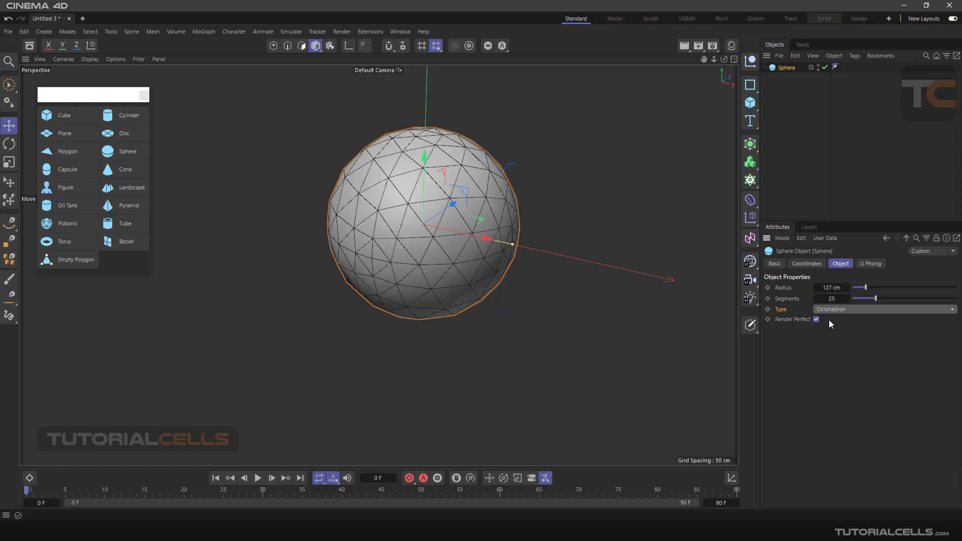
# Set the sphere's type to Icosahedron and reduce its segments to 13.
pyautogui.click(833, 311)
pyautogui.click(840, 366)
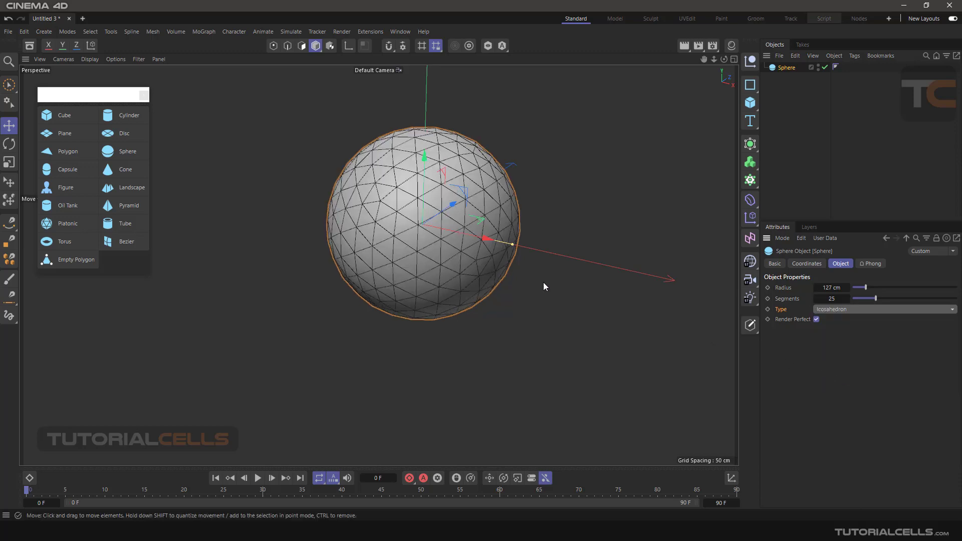
pyautogui.moveTo(434, 213)
pyautogui.keyDown('alt'); pyautogui.mouseDown()
pyautogui.moveTo(519, 182)
pyautogui.moveTo(407, 191)
pyautogui.moveTo(447, 161)
pyautogui.moveTo(437, 209)
pyautogui.mouseUp(); pyautogui.keyUp('alt')
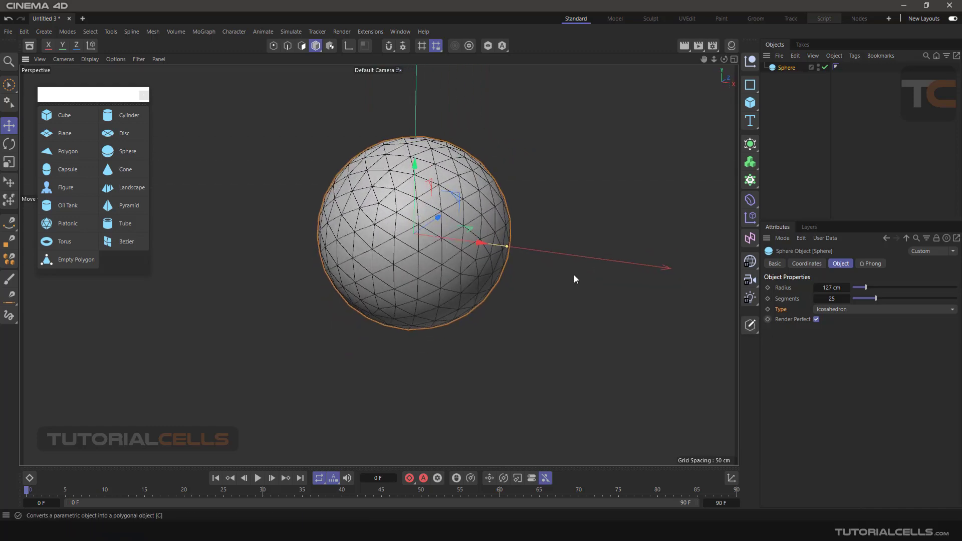
pyautogui.scroll(4, 428, 210)
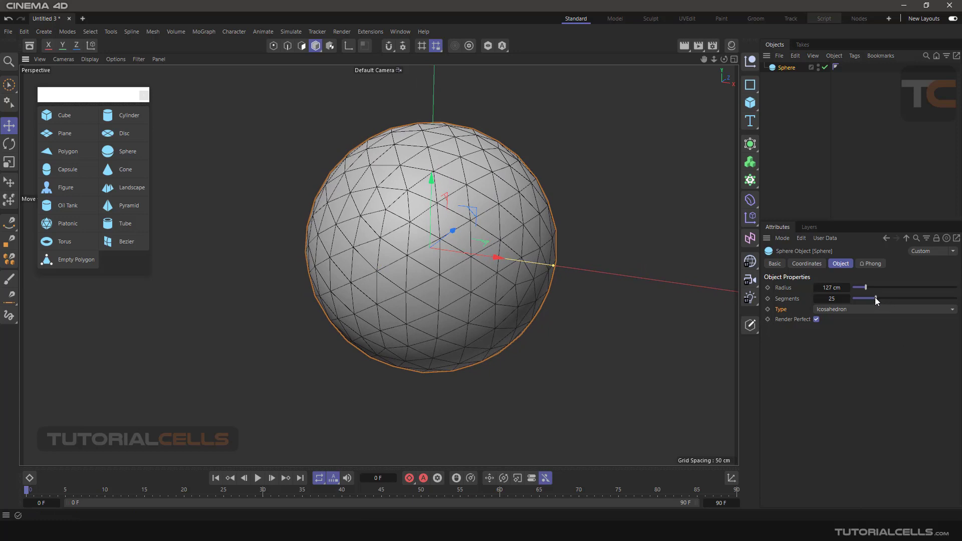
pyautogui.moveTo(875, 297); pyautogui.dragTo(864, 297)
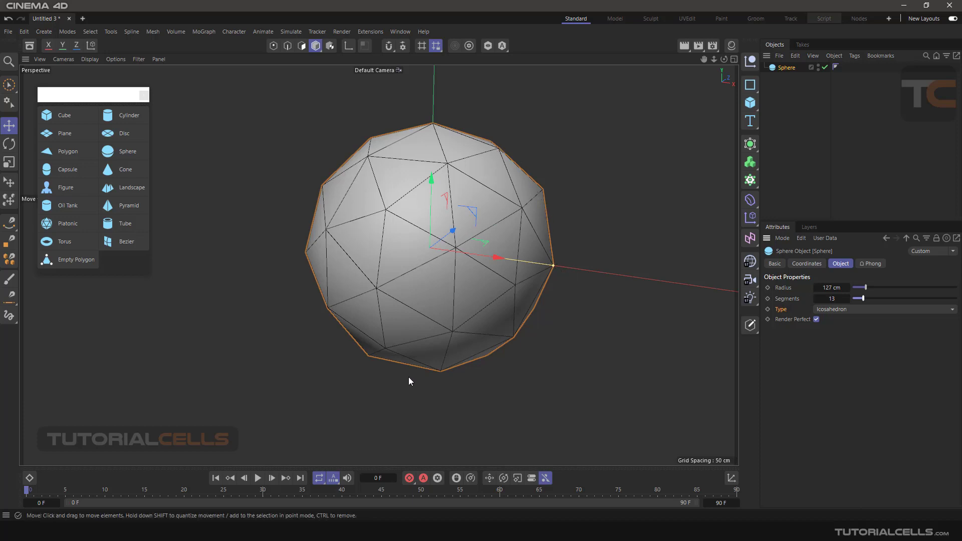
# Render the icosahedron sphere in the viewport with Render Perfect enabled and again with it disabled.
pyautogui.click(683, 46)
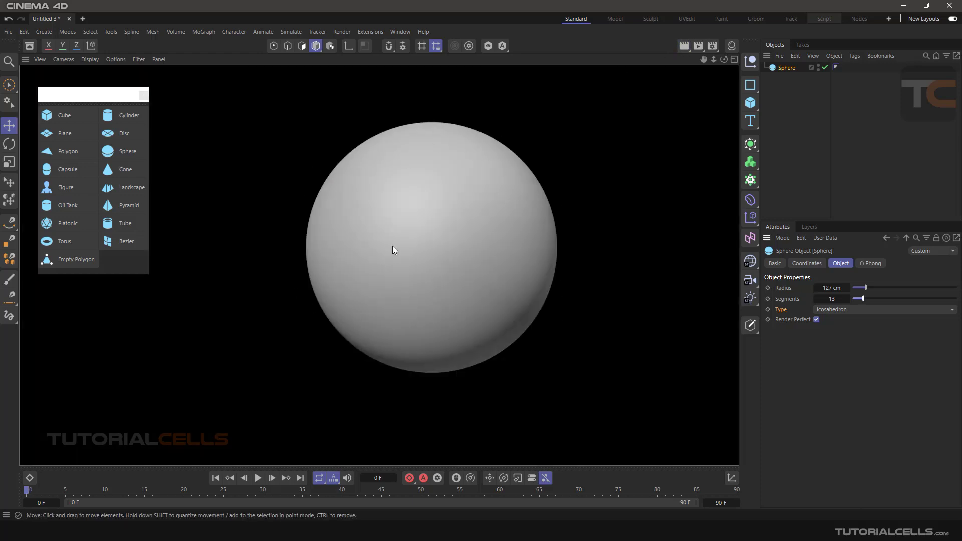
pyautogui.click(816, 319)
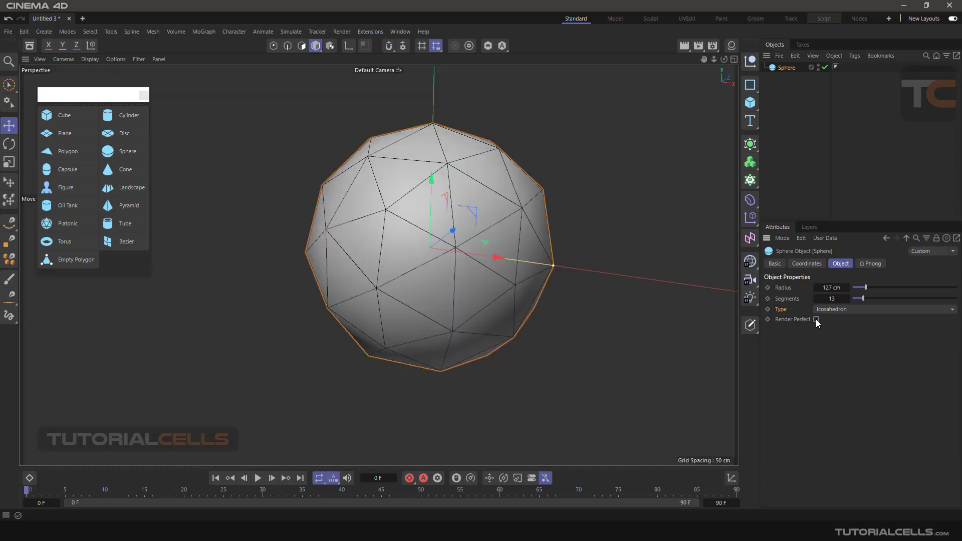
pyautogui.click(682, 46)
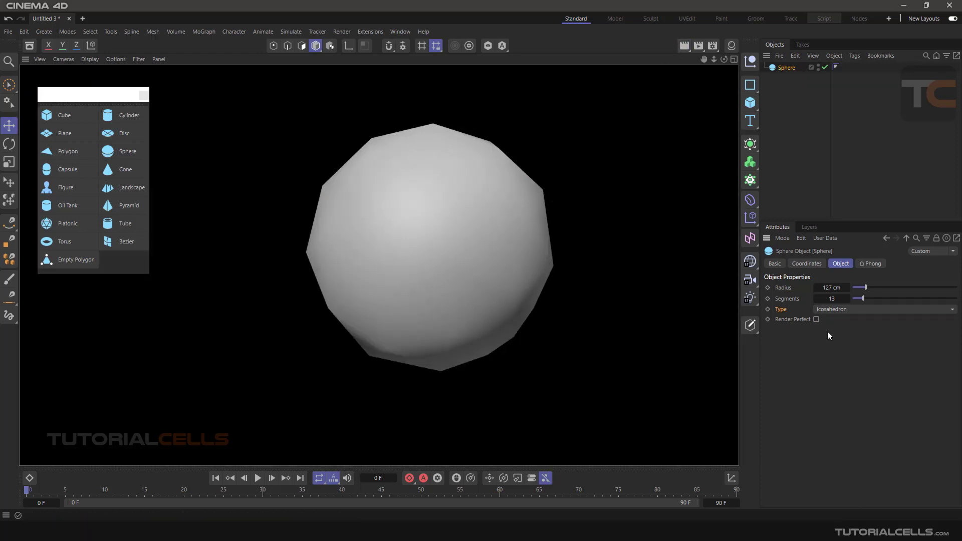
# Turn off the Angle Limit of the sphere's Phong shading and render the view.
pyautogui.click(872, 264)
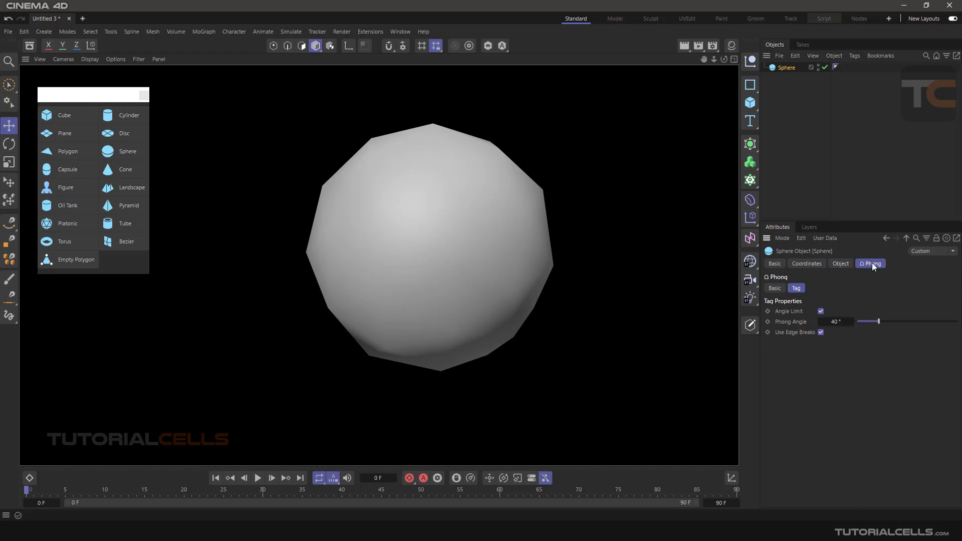
pyautogui.click(820, 311)
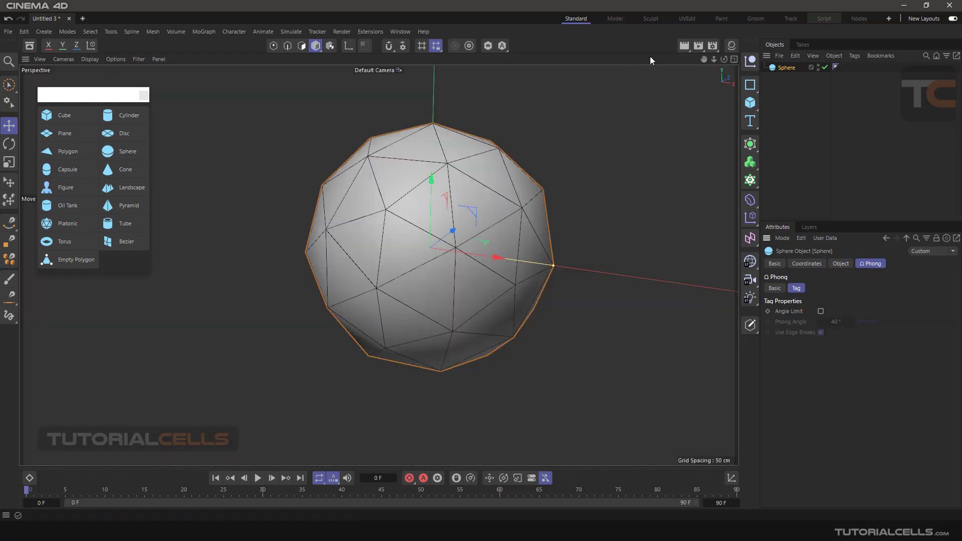
pyautogui.click(685, 46)
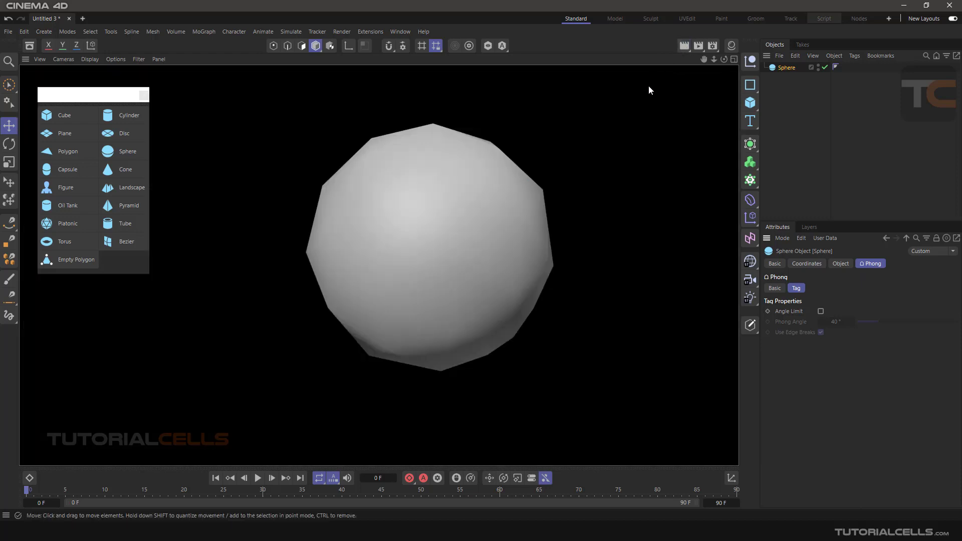
# Re-enable the Phong Angle Limit, set the Phong Angle to 11°, and render the faceted sphere.
pyautogui.click(820, 311)
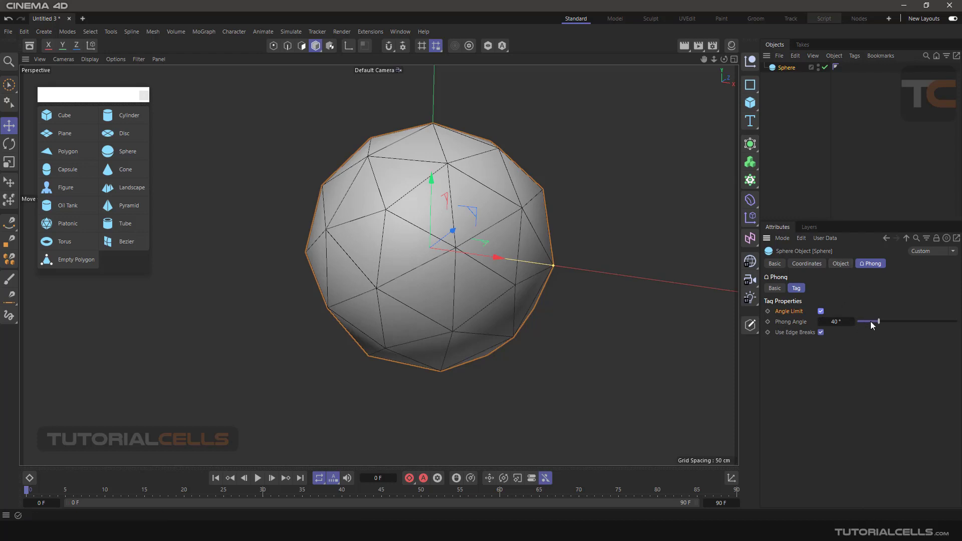
pyautogui.moveTo(869, 322); pyautogui.dragTo(864, 322)
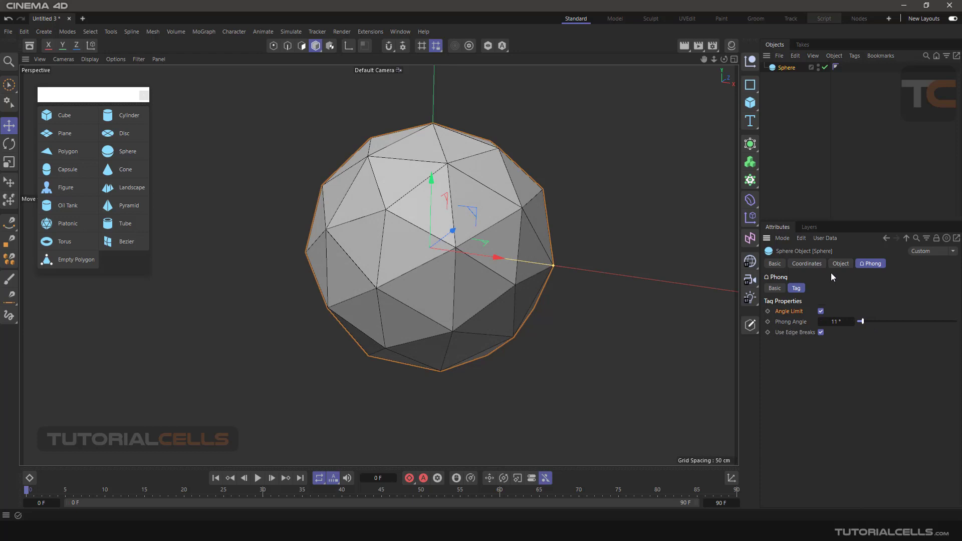
pyautogui.click(685, 46)
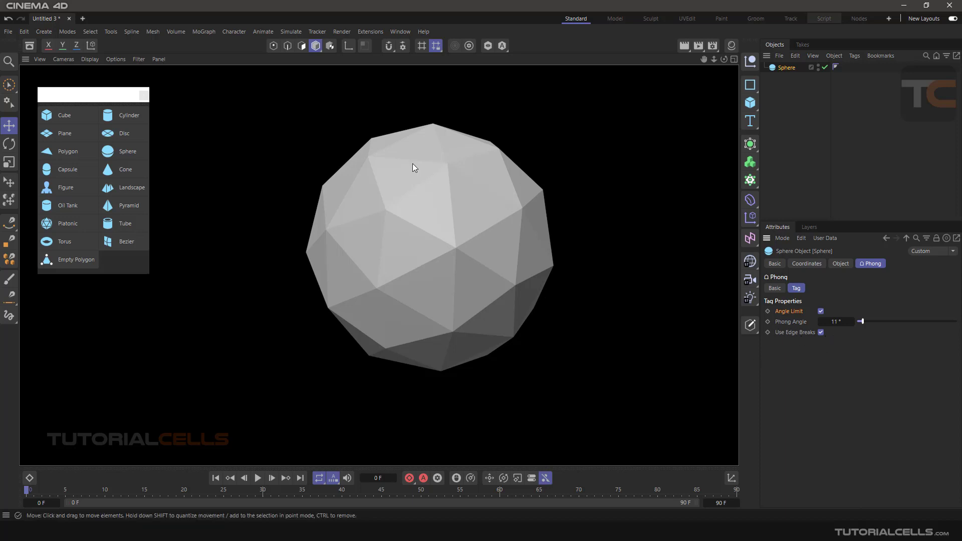
# Turn Render Perfect back on in the sphere's object properties and render the view.
pyautogui.click(789, 70)
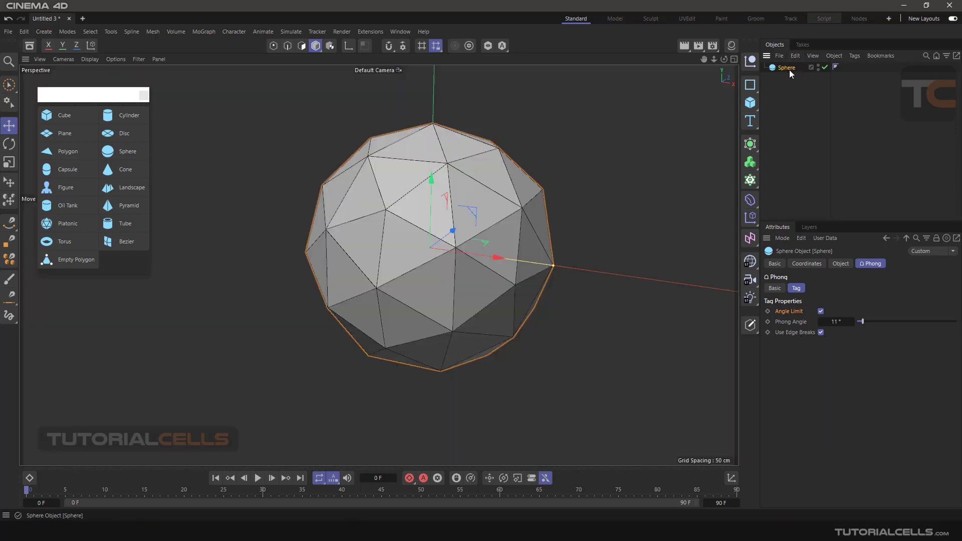
pyautogui.click(842, 264)
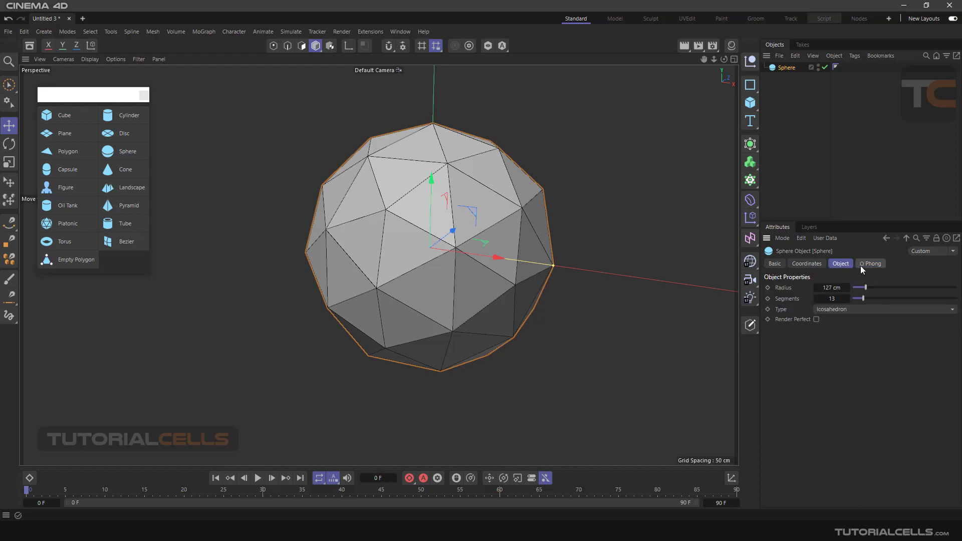
pyautogui.click(816, 319)
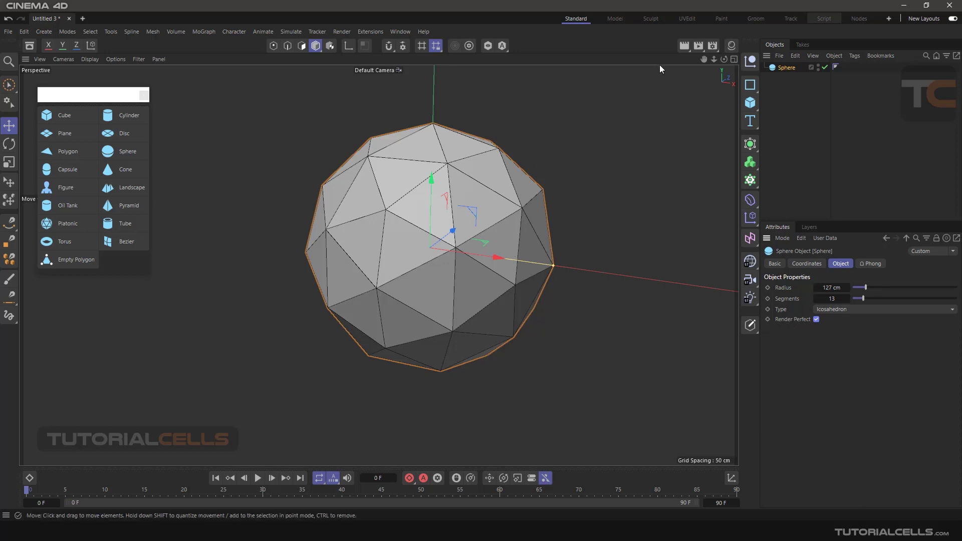
pyautogui.click(683, 46)
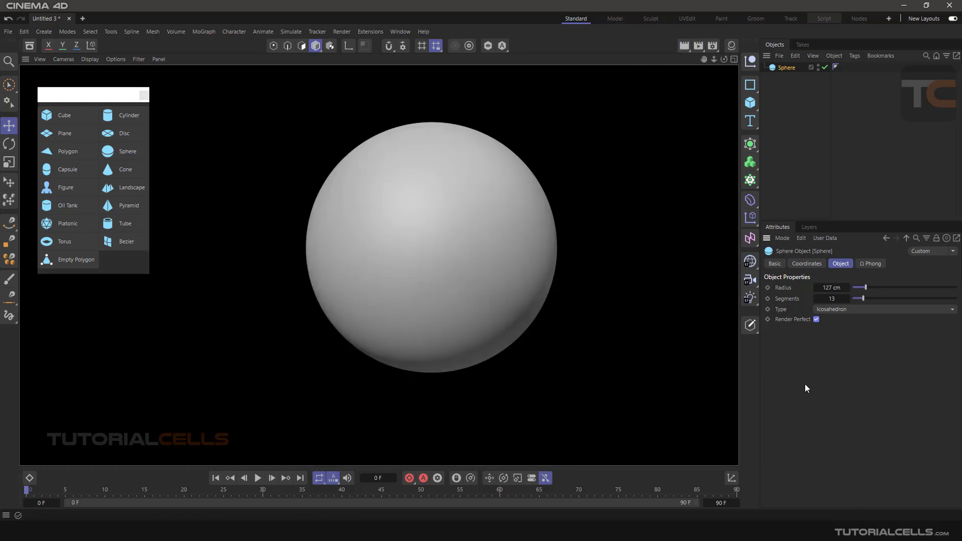
# Replace the sphere with a capsule and resize it to a radius of about 48 cm and a height of about 218 cm.
pyautogui.click(786, 69)
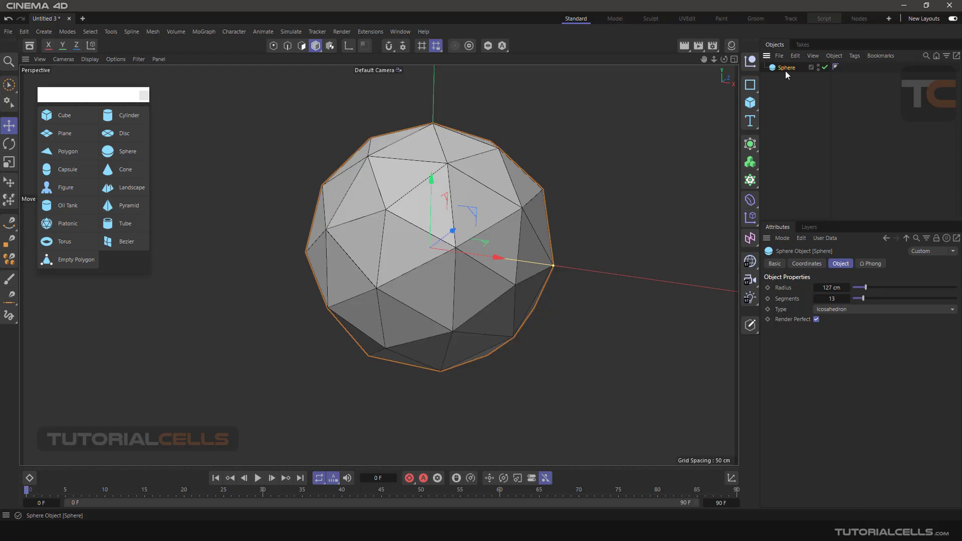
pyautogui.press('Delete')
pyautogui.click(66, 170)
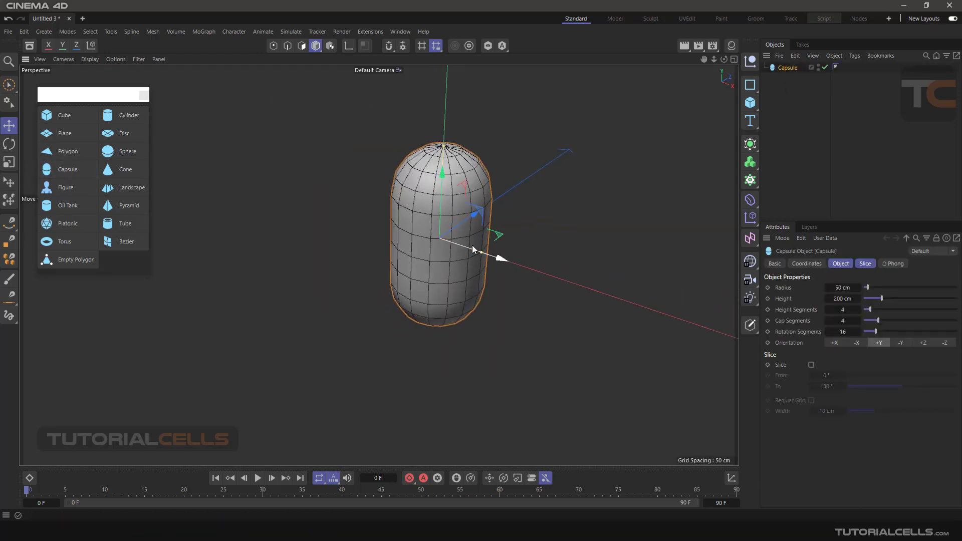
pyautogui.moveTo(477, 254)
pyautogui.mouseDown()
pyautogui.moveTo(491, 256)
pyautogui.moveTo(479, 251)
pyautogui.mouseUp()
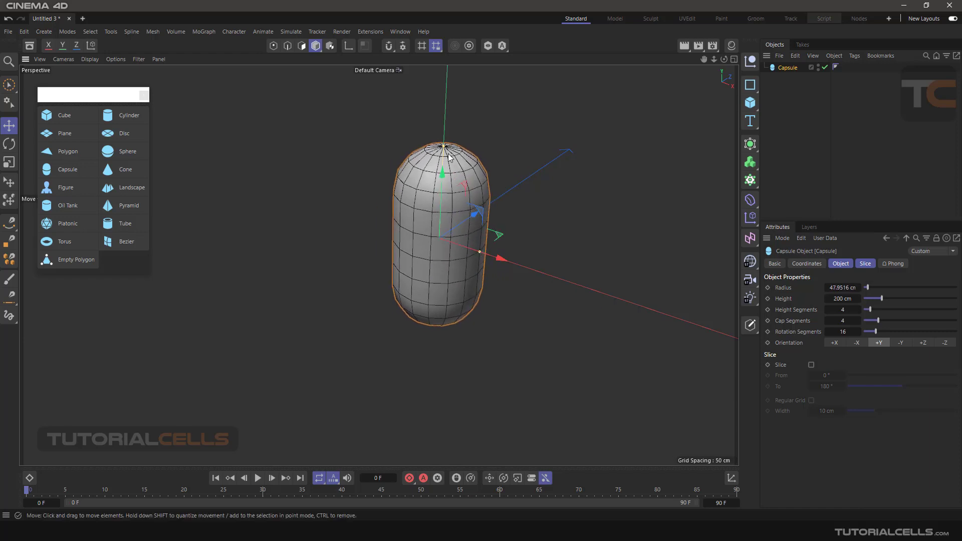
pyautogui.moveTo(444, 145)
pyautogui.mouseDown()
pyautogui.moveTo(449, 116)
pyautogui.moveTo(444, 135)
pyautogui.mouseUp()
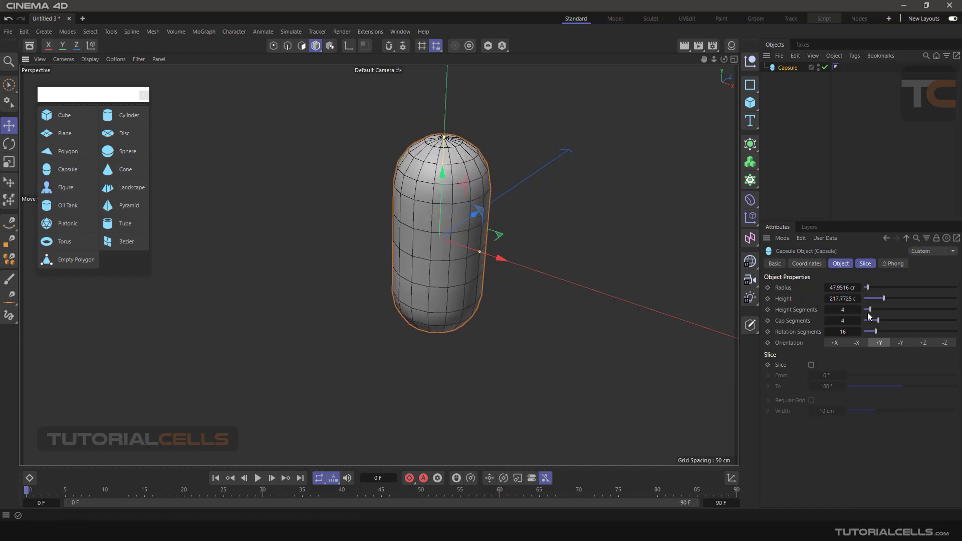
# Set the capsule's height and cap segments to 6, and try 5 rotation segments before setting them to 16.
pyautogui.moveTo(870, 309); pyautogui.dragTo(890, 322)
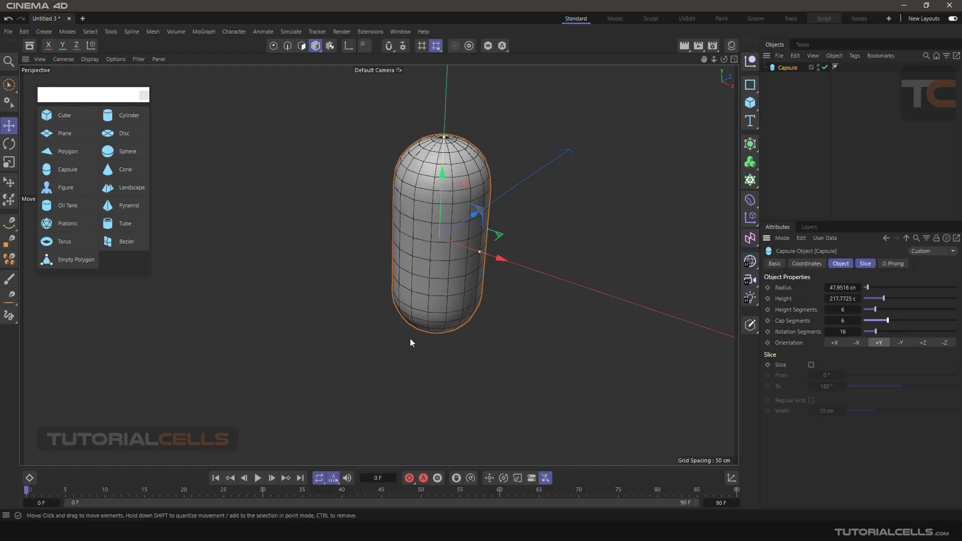
pyautogui.moveTo(873, 335); pyautogui.dragTo(865, 331)
pyautogui.keyDown('alt'); pyautogui.moveTo(525, 220); pyautogui.dragTo(463, 242); pyautogui.keyUp('alt')
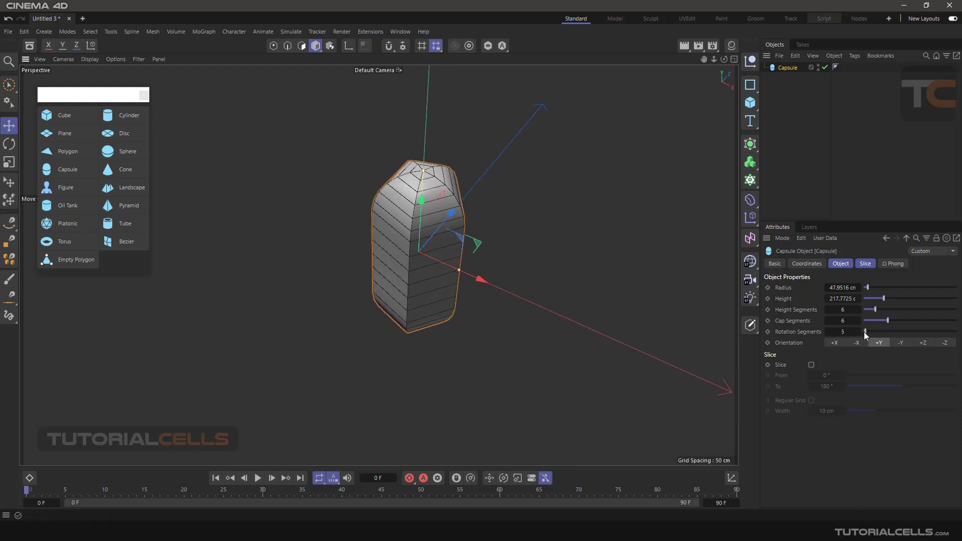
pyautogui.moveTo(866, 332); pyautogui.dragTo(877, 331)
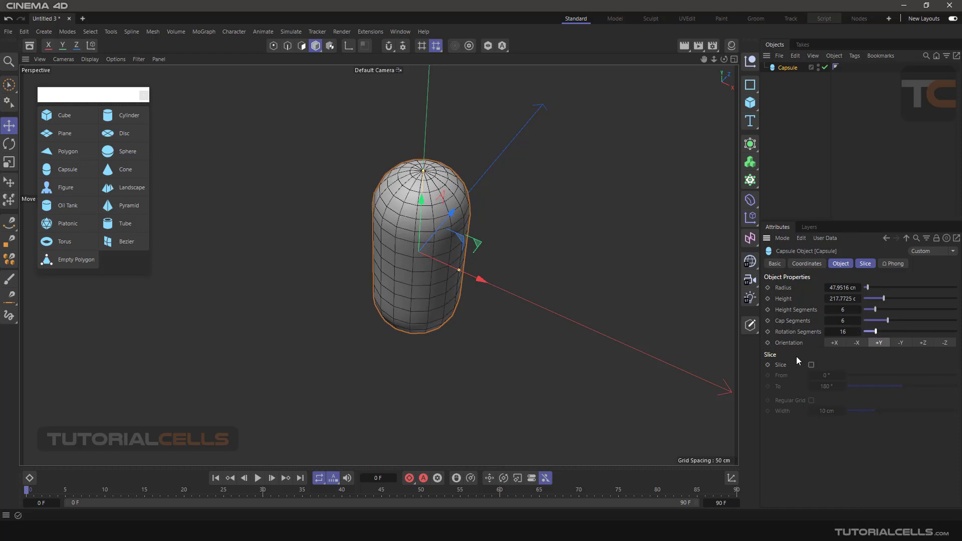
# View the capsule's Object and Slice properties separately, and display both groups together.
pyautogui.click(838, 267)
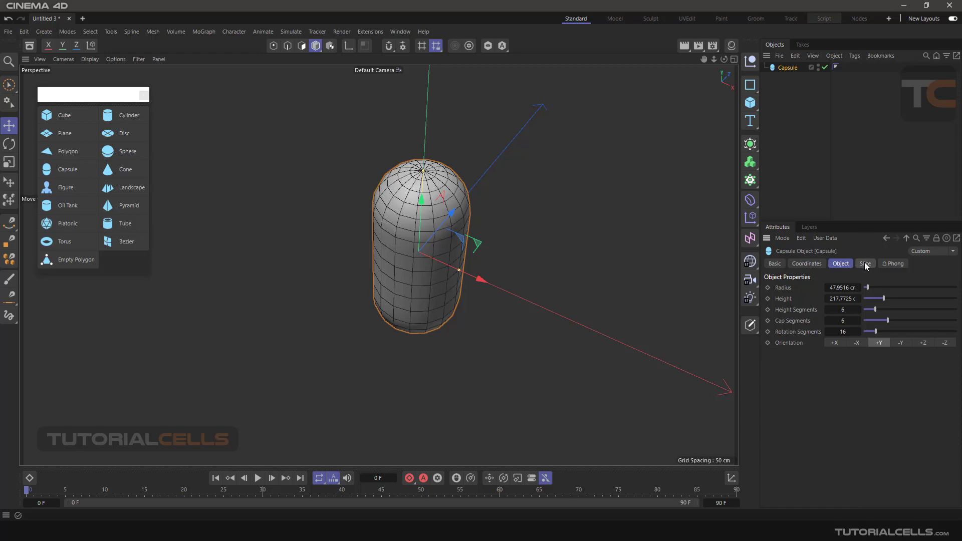
pyautogui.keyDown('shift'); pyautogui.click(866, 264); pyautogui.keyUp('shift')
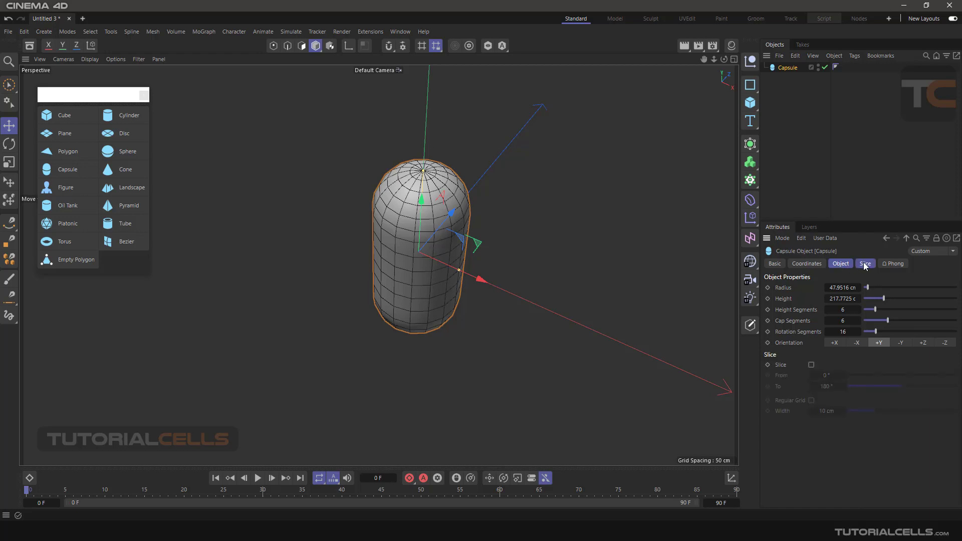
pyautogui.keyDown('shift'); pyautogui.click(842, 265); pyautogui.keyUp('shift')
pyautogui.keyDown('shift'); pyautogui.click(845, 263); pyautogui.keyUp('shift')
pyautogui.keyDown('shift'); pyautogui.click(847, 264); pyautogui.keyUp('shift')
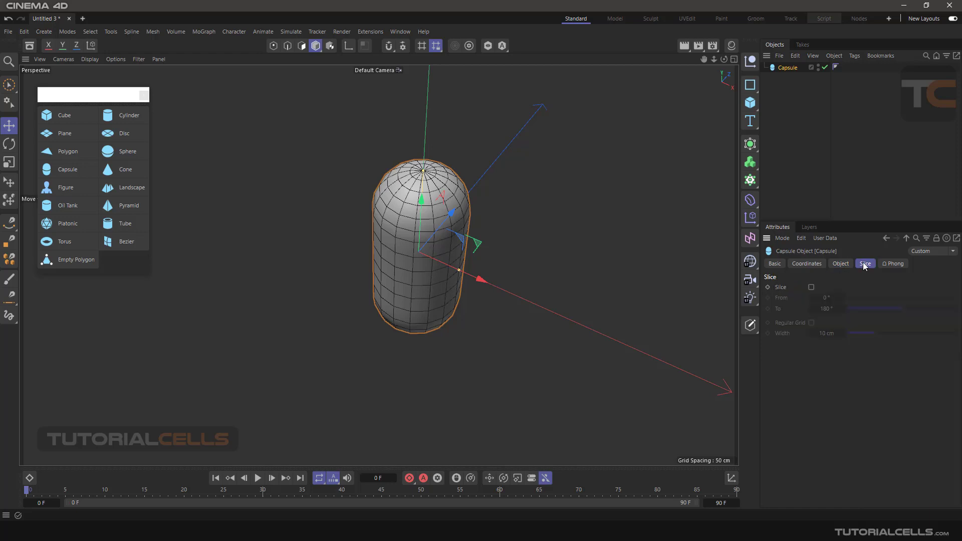
pyautogui.click(845, 266)
pyautogui.click(864, 264)
pyautogui.keyDown('shift'); pyautogui.click(843, 264); pyautogui.keyUp('shift')
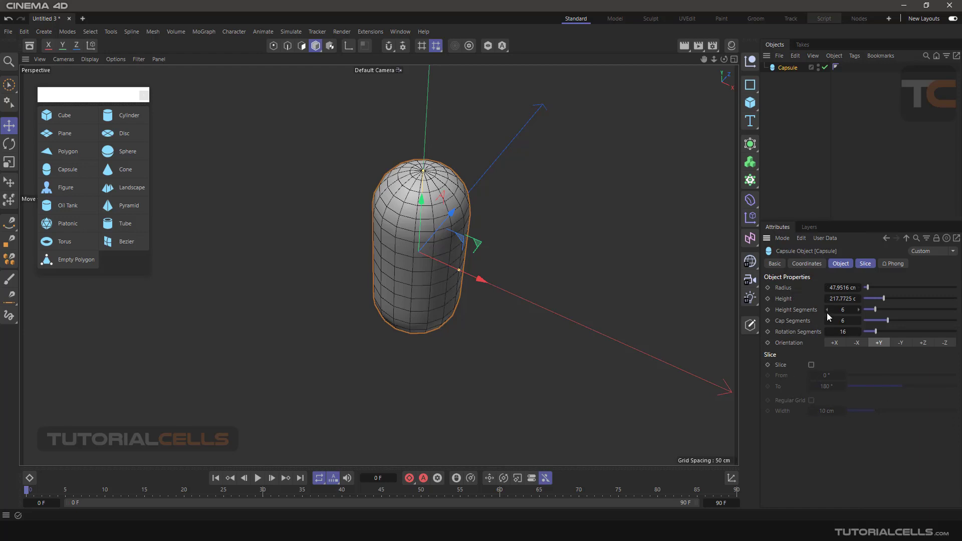
# Slice the capsule from 0° to 152° and enable Regular Grid on the cut faces.
pyautogui.click(811, 364)
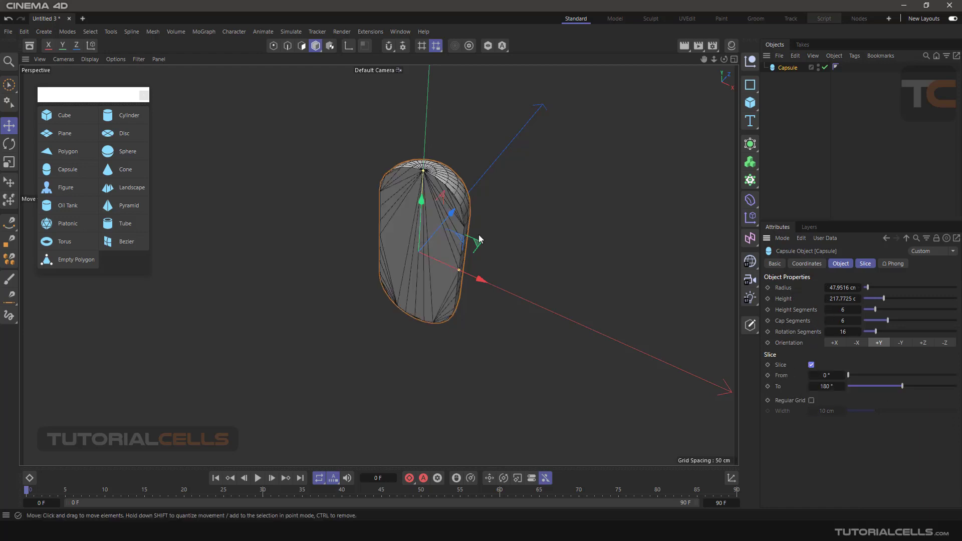
pyautogui.scroll(2, 442, 198)
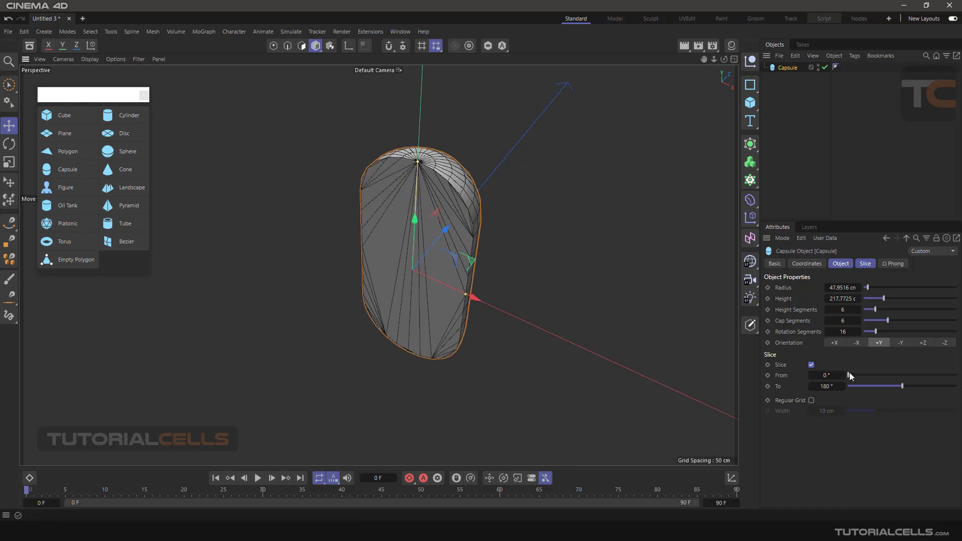
pyautogui.moveTo(902, 385); pyautogui.dragTo(893, 386)
pyautogui.click(811, 400)
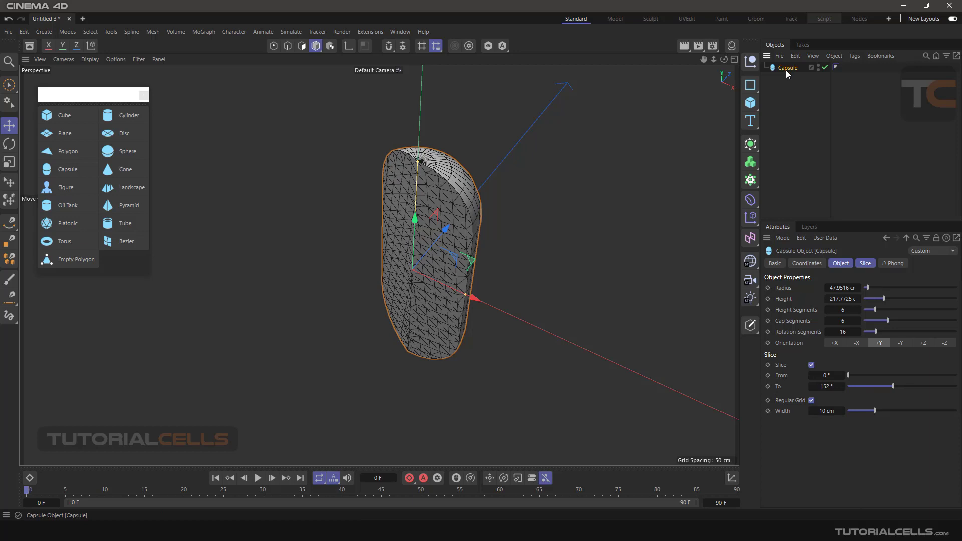
# Delete the capsule and add a cone primitive, framed fully in the perspective view.
pyautogui.press('Delete')
pyautogui.click(123, 169)
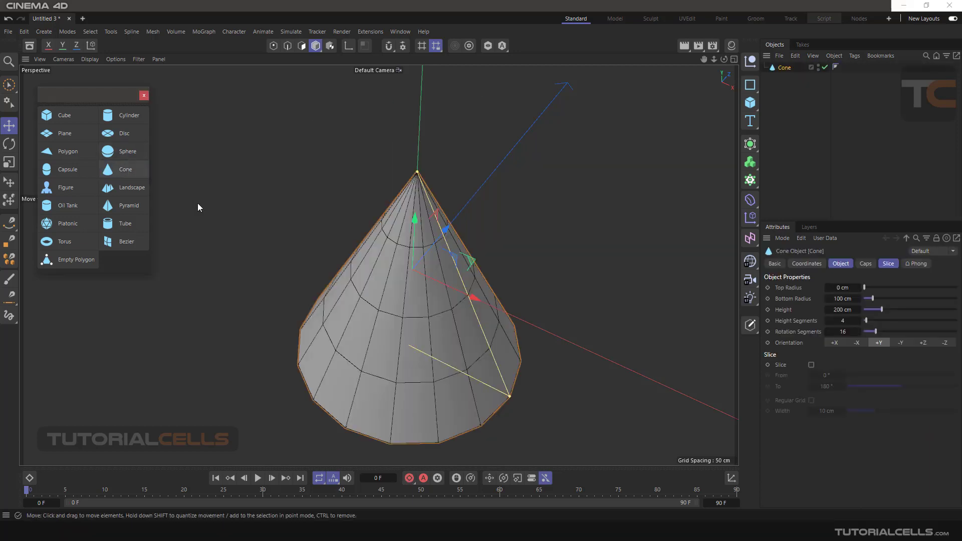
pyautogui.scroll(-2, 441, 291)
pyautogui.keyDown('alt'); pyautogui.moveTo(434, 291); pyautogui.dragTo(434, 247, button='middle'); pyautogui.keyUp('alt')
pyautogui.scroll(-1, 433, 246)
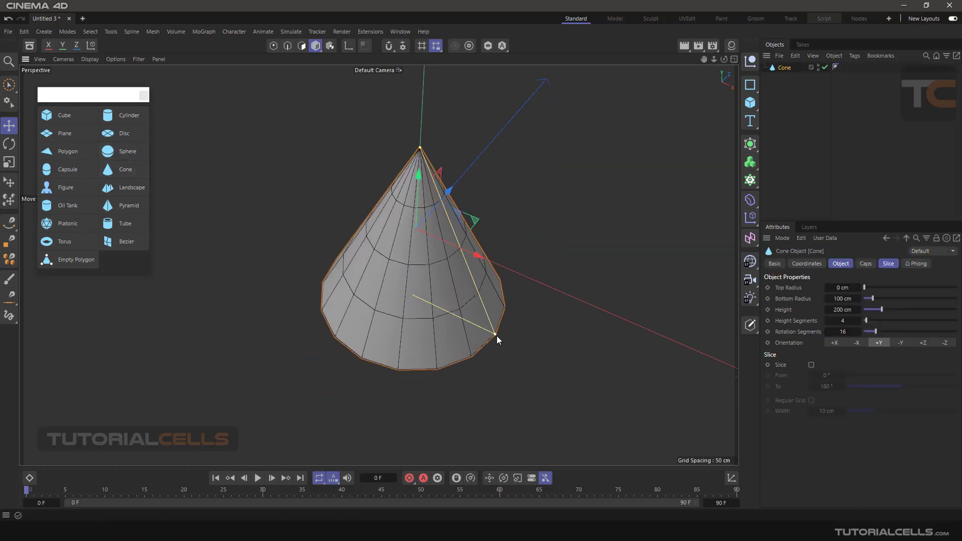
# Reshape the cone to a bottom radius of about 88 cm, a top radius of about 38 cm and a height of about 146 cm.
pyautogui.moveTo(497, 336); pyautogui.dragTo(472, 330)
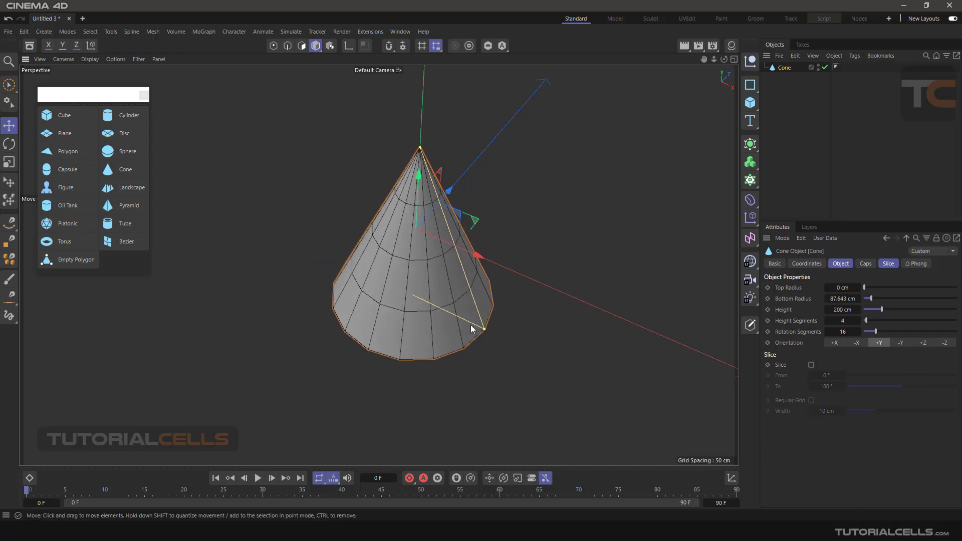
pyautogui.moveTo(420, 148); pyautogui.dragTo(407, 172)
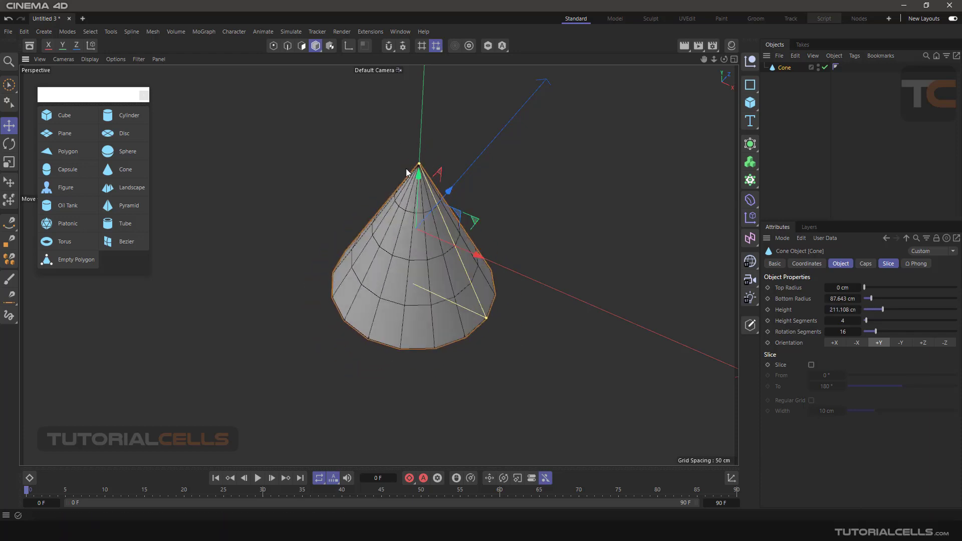
pyautogui.moveTo(865, 287); pyautogui.dragTo(866, 288)
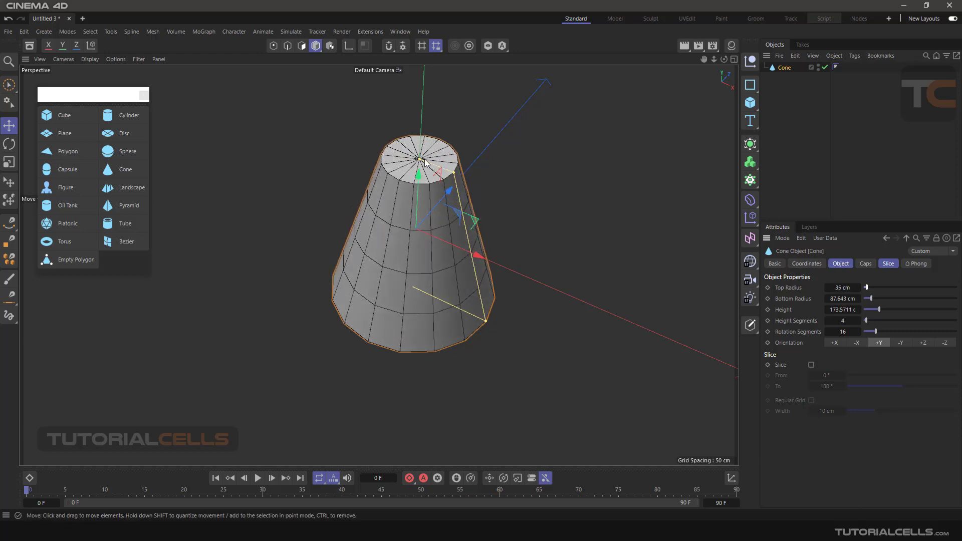
pyautogui.moveTo(424, 162); pyautogui.dragTo(455, 187)
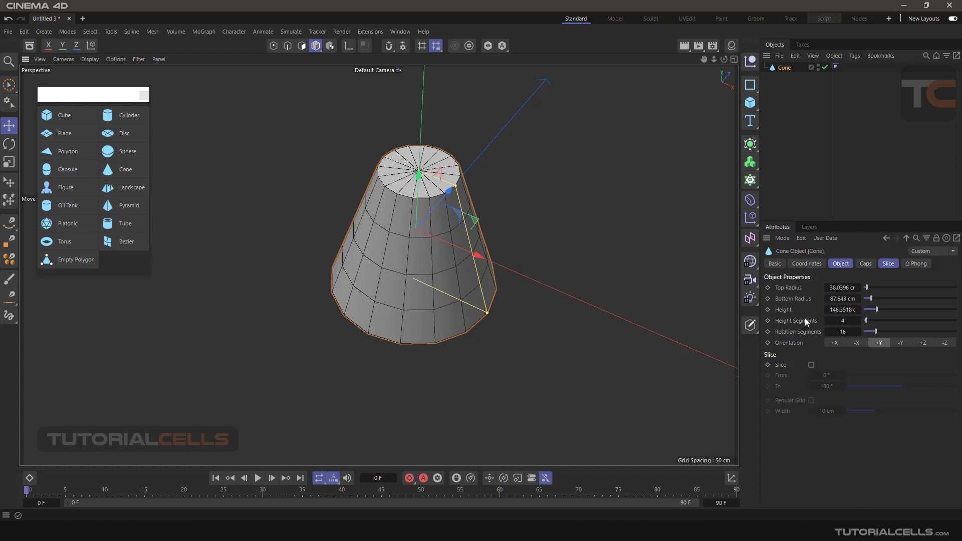
# Set the cone to 8 height segments and 20 rotation segments, and enable Slice with Regular Grid.
pyautogui.moveTo(866, 322); pyautogui.dragTo(880, 332)
pyautogui.click(812, 365)
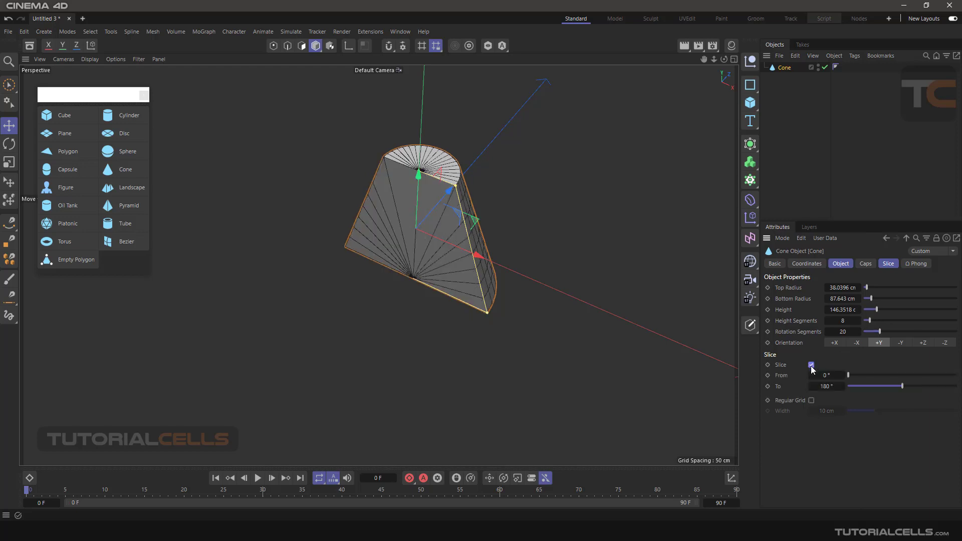
pyautogui.click(811, 400)
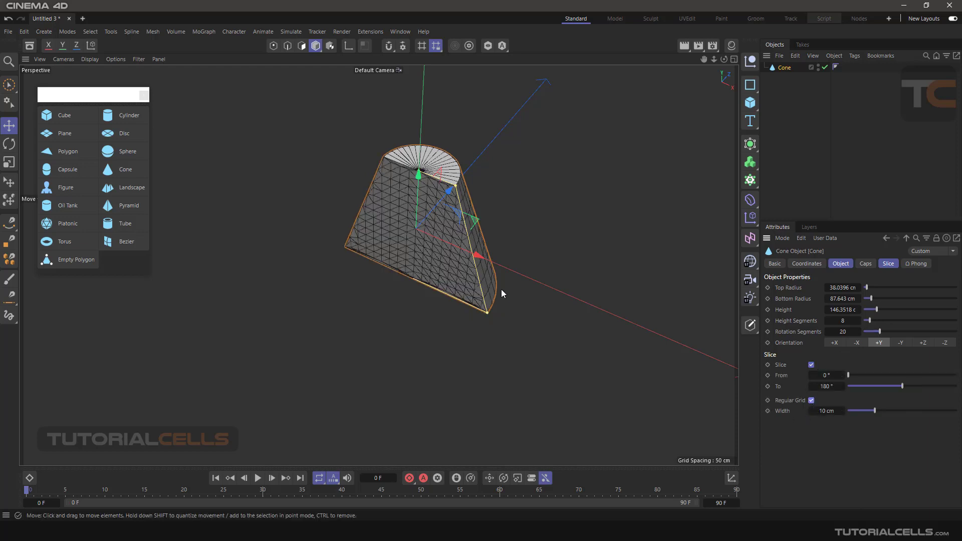
# Delete the cone and add a Figure primitive, framed whole in the perspective view.
pyautogui.press('Delete')
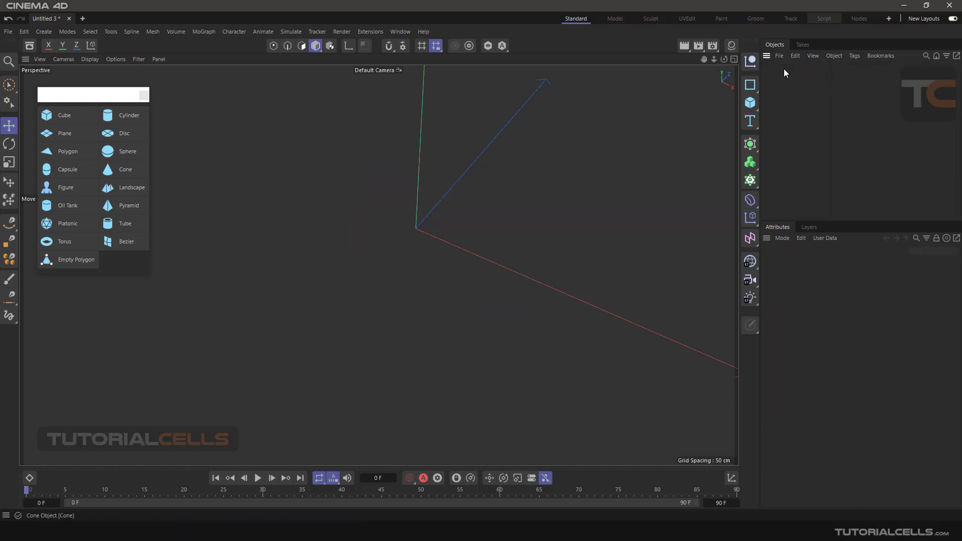
pyautogui.click(71, 194)
pyautogui.scroll(-1, 441, 200)
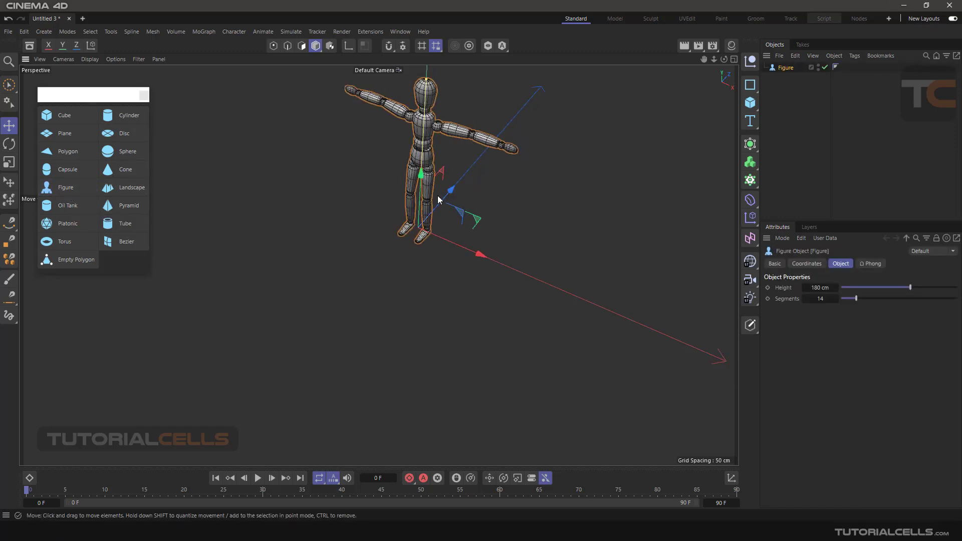
pyautogui.keyDown('alt'); pyautogui.moveTo(440, 198); pyautogui.dragTo(444, 266, button='middle'); pyautogui.keyUp('alt')
pyautogui.scroll(1, 436, 232)
pyautogui.keyDown('alt'); pyautogui.moveTo(435, 230); pyautogui.dragTo(423, 214); pyautogui.keyUp('alt')
pyautogui.scroll(2, 432, 207)
pyautogui.scroll(-1, 429, 200)
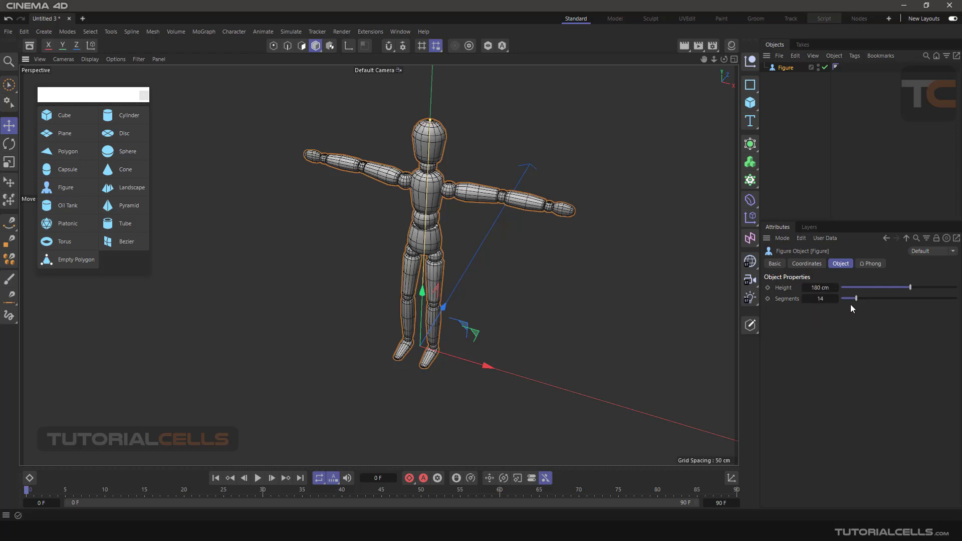
# Set the figure to 16 segments and convert it to an editable polygon object.
pyautogui.moveTo(857, 298); pyautogui.dragTo(859, 301)
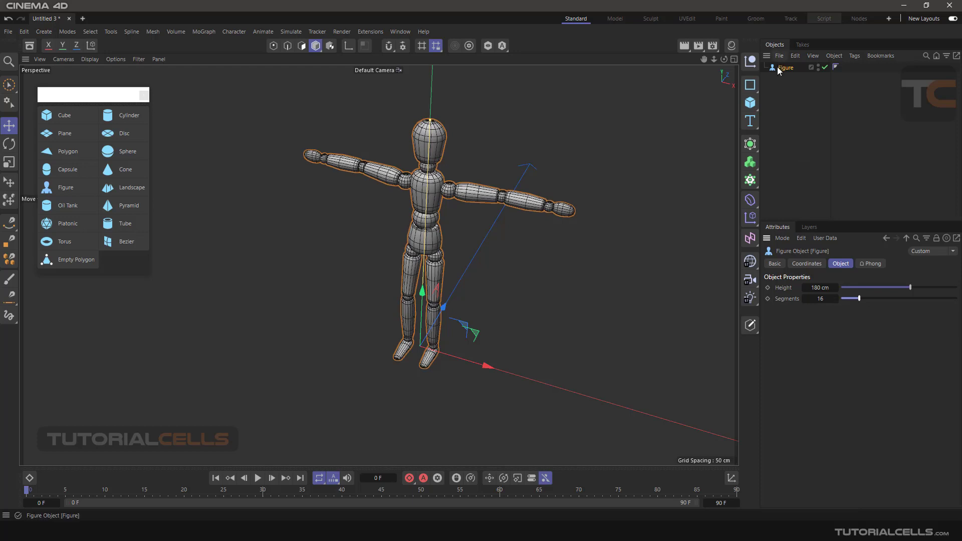
pyautogui.click(750, 324)
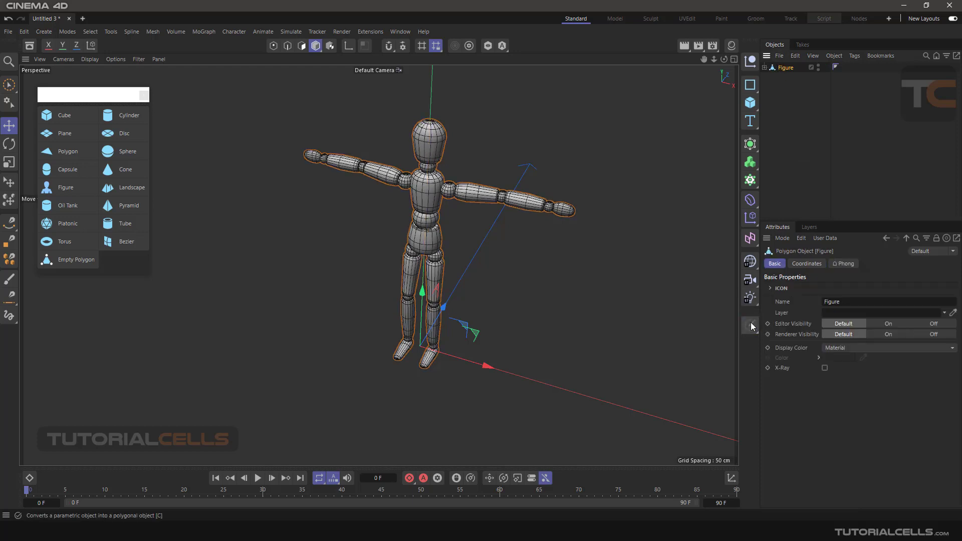
# Expand the figure's entire object hierarchy and look through its body parts.
pyautogui.click(764, 68)
pyautogui.click(770, 77)
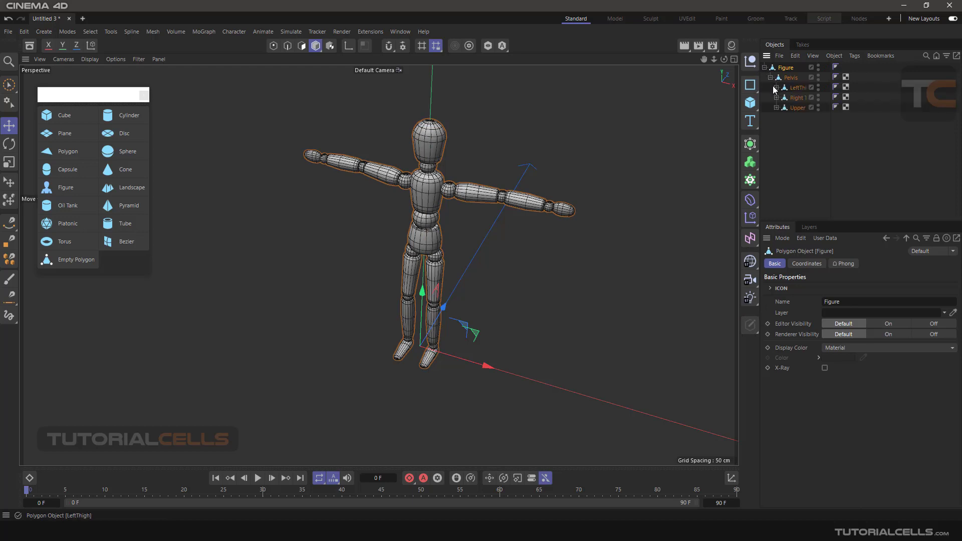
pyautogui.click(764, 68)
pyautogui.keyDown('ctrl'); pyautogui.click(764, 67); pyautogui.keyUp('ctrl')
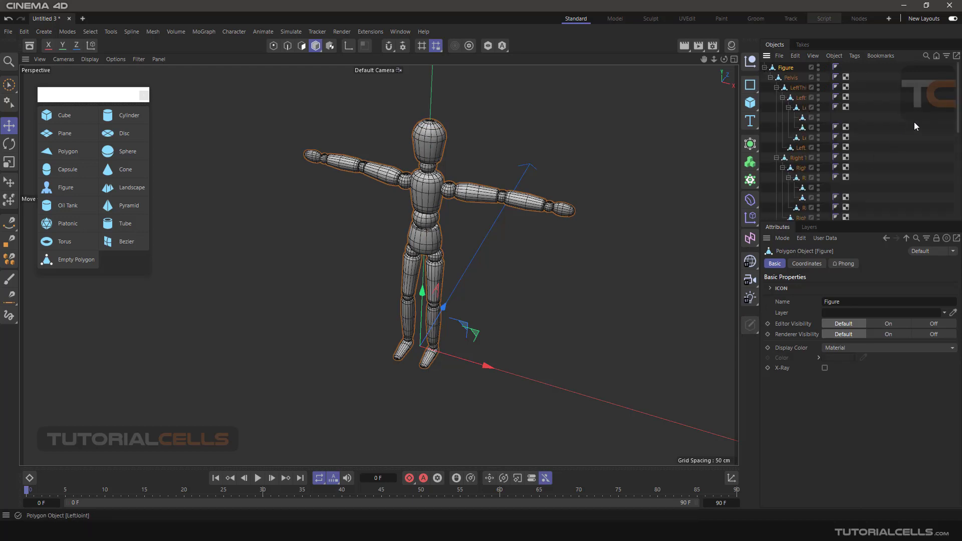
pyautogui.moveTo(959, 114); pyautogui.dragTo(961, 200)
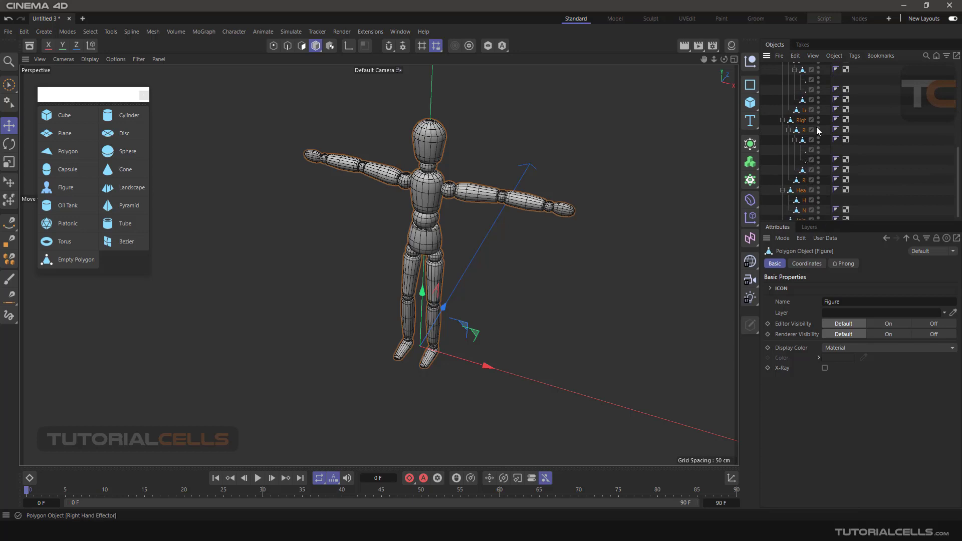
pyautogui.scroll(6, 792, 80)
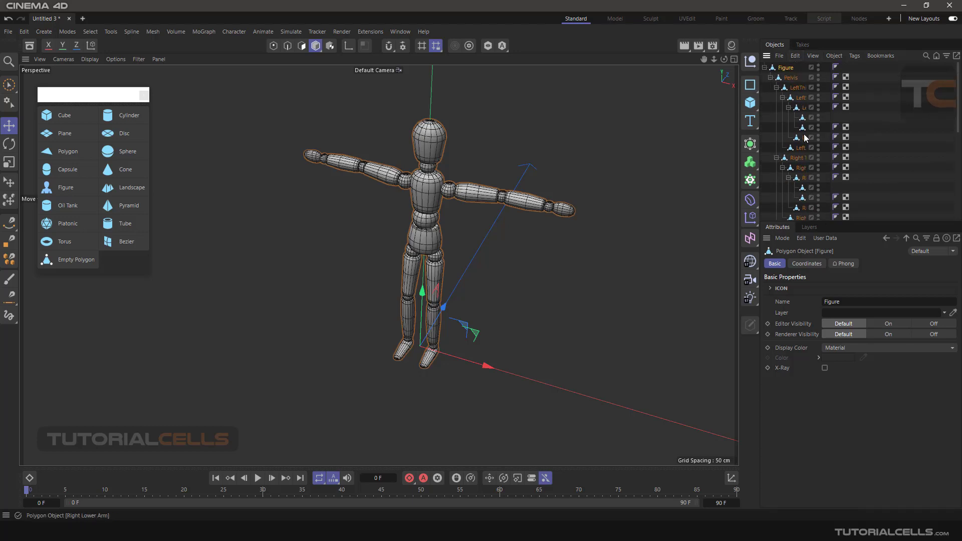
# Select the Right Shin object and widen the object list and its name column so the part names can be read in full.
pyautogui.click(796, 168)
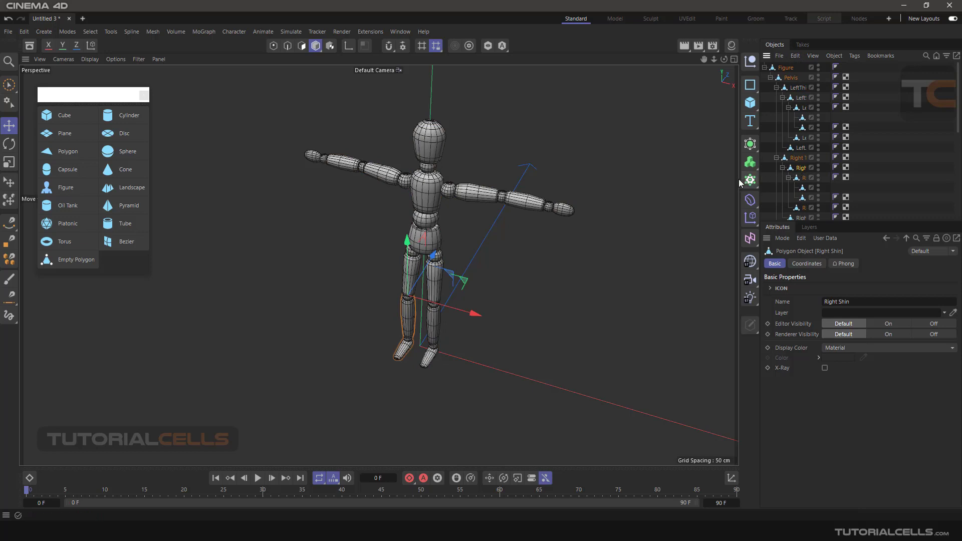
pyautogui.moveTo(740, 175); pyautogui.dragTo(668, 170)
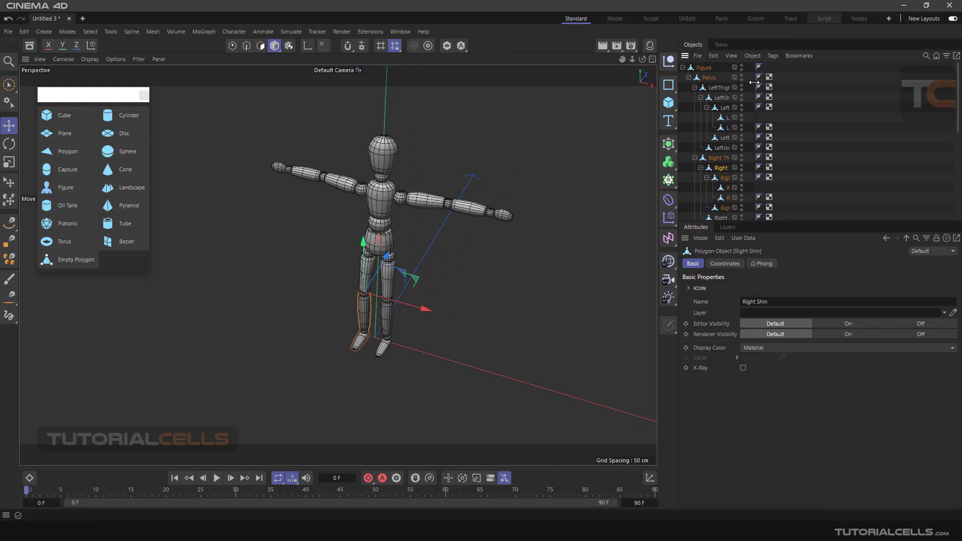
pyautogui.moveTo(754, 83); pyautogui.dragTo(820, 82)
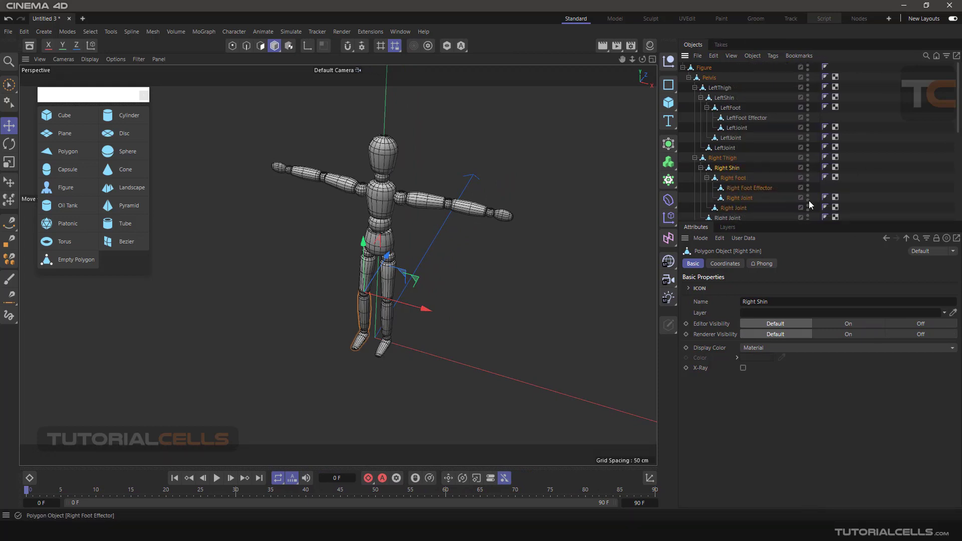
pyautogui.moveTo(677, 210); pyautogui.dragTo(739, 209)
pyautogui.scroll(-6, 800, 184)
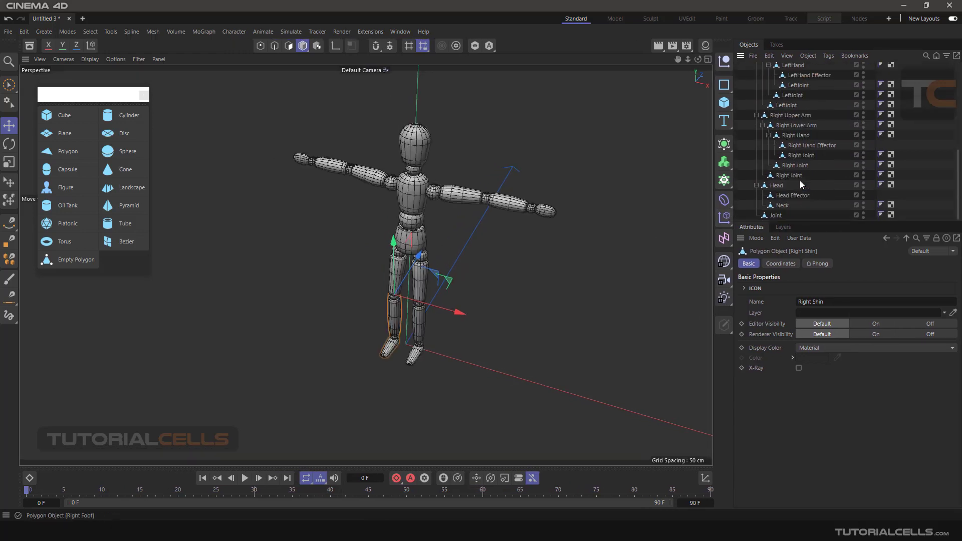
pyautogui.scroll(6, 801, 180)
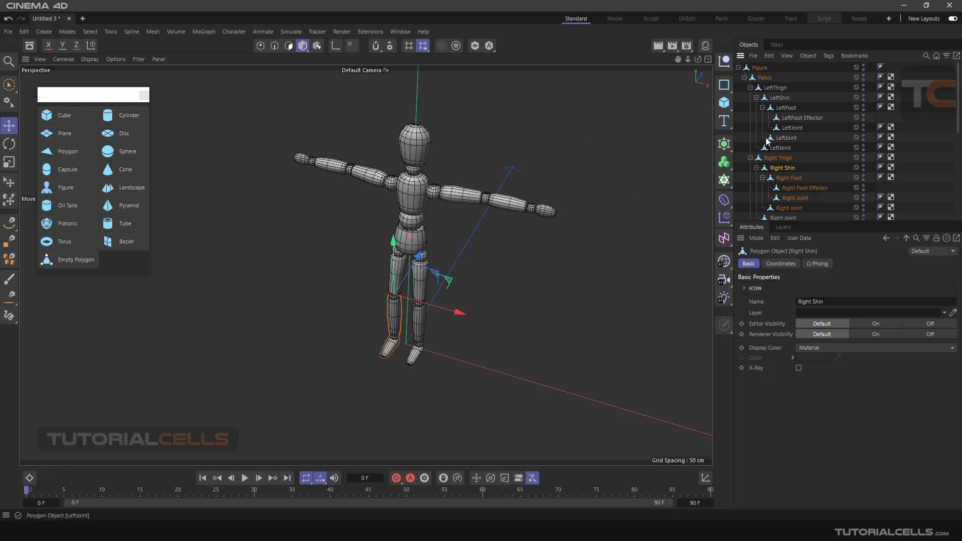
# Delete the whole figure and add a Landscape primitive, framed fully in the perspective view.
pyautogui.click(758, 69)
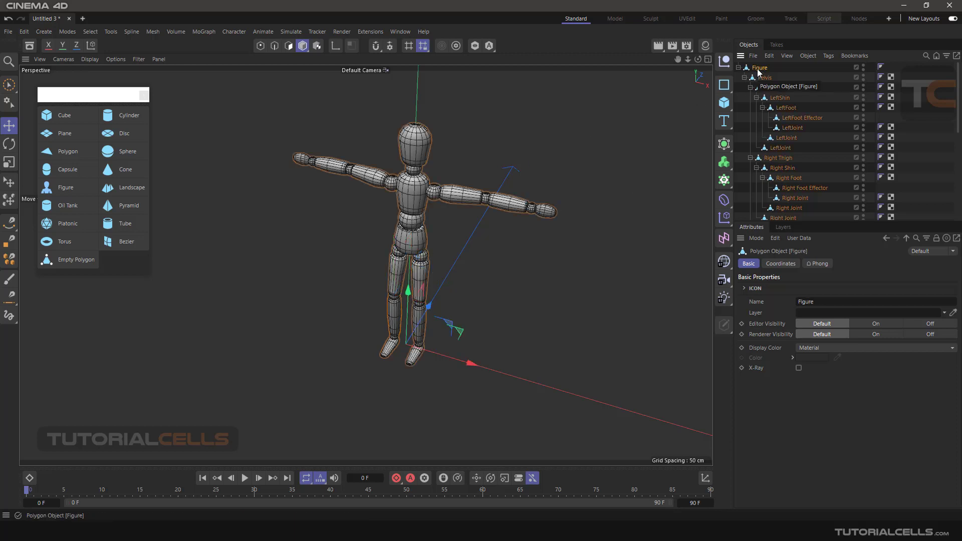
pyautogui.press('Delete')
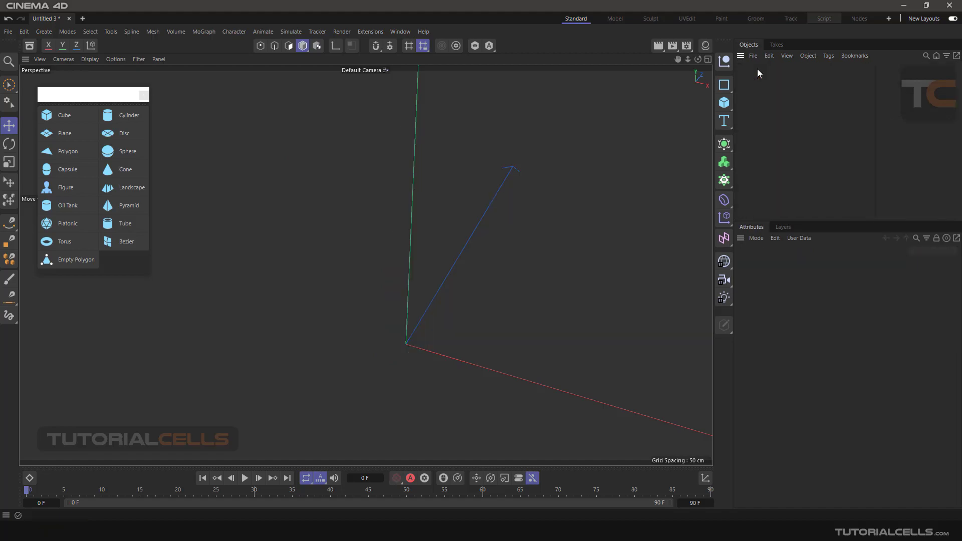
pyautogui.click(130, 188)
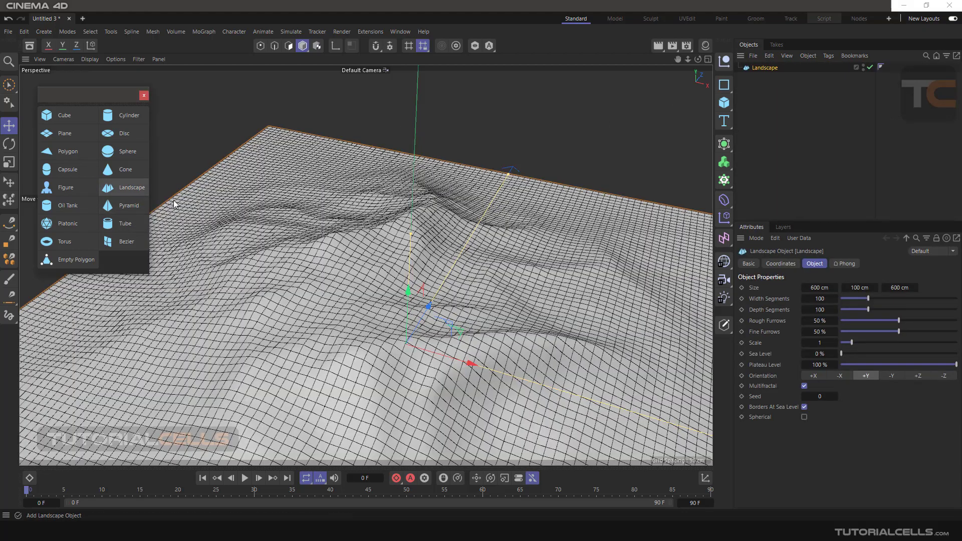
pyautogui.scroll(-10, 448, 287)
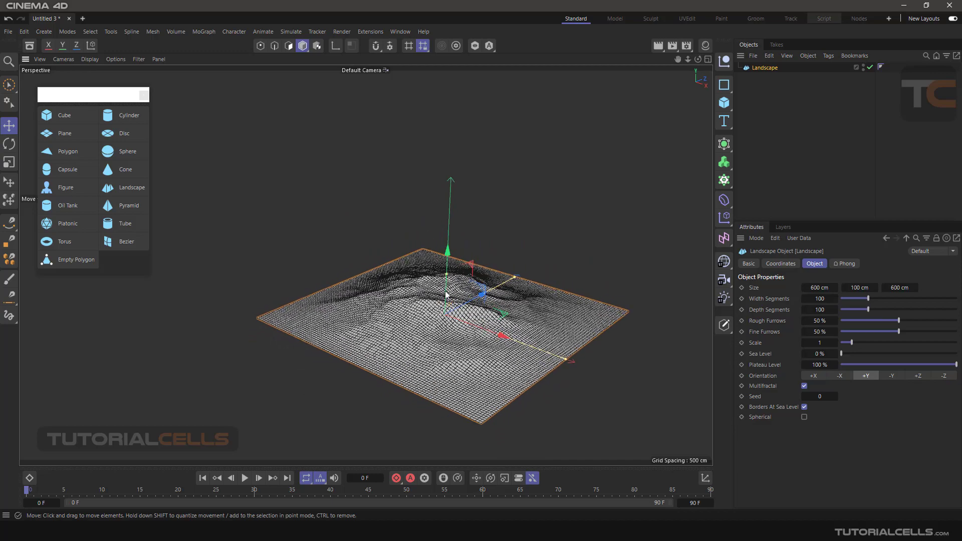
pyautogui.keyDown('alt'); pyautogui.moveTo(446, 295); pyautogui.dragTo(436, 274, button='middle'); pyautogui.keyUp('alt')
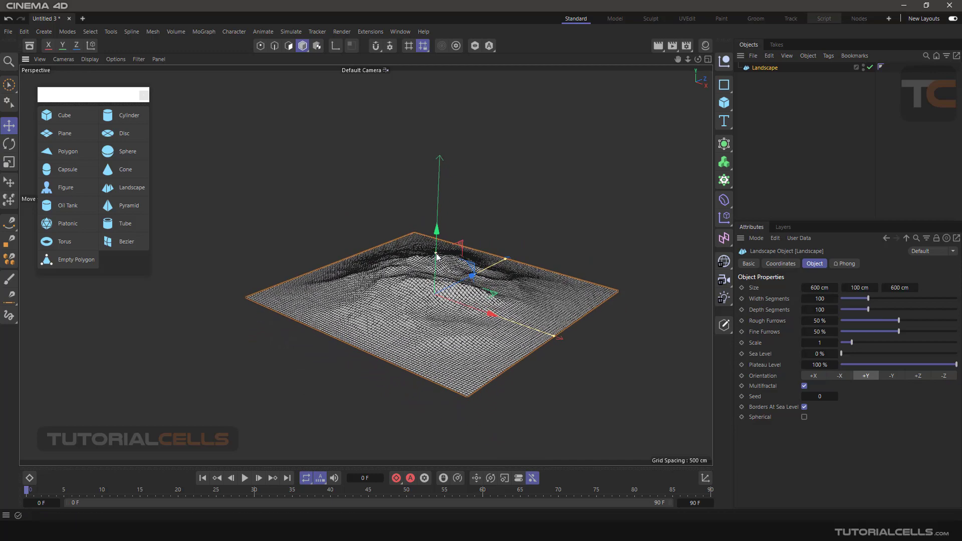
# Resize the landscape to about 639 cm wide, 144 cm high and 688 cm deep.
pyautogui.moveTo(436, 257)
pyautogui.mouseDown()
pyautogui.moveTo(440, 201)
pyautogui.moveTo(438, 245)
pyautogui.mouseUp()
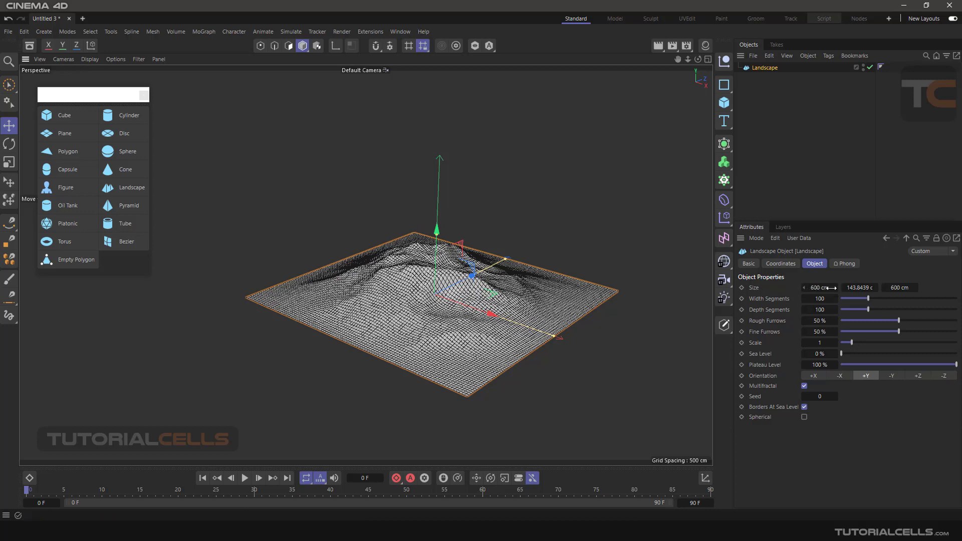
pyautogui.moveTo(901, 288); pyautogui.dragTo(902, 288)
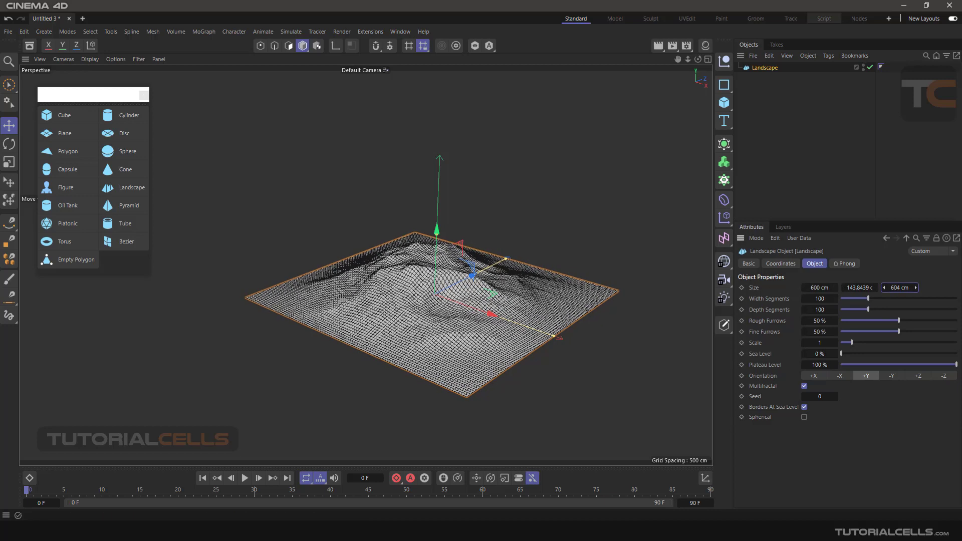
pyautogui.moveTo(554, 336); pyautogui.dragTo(562, 340)
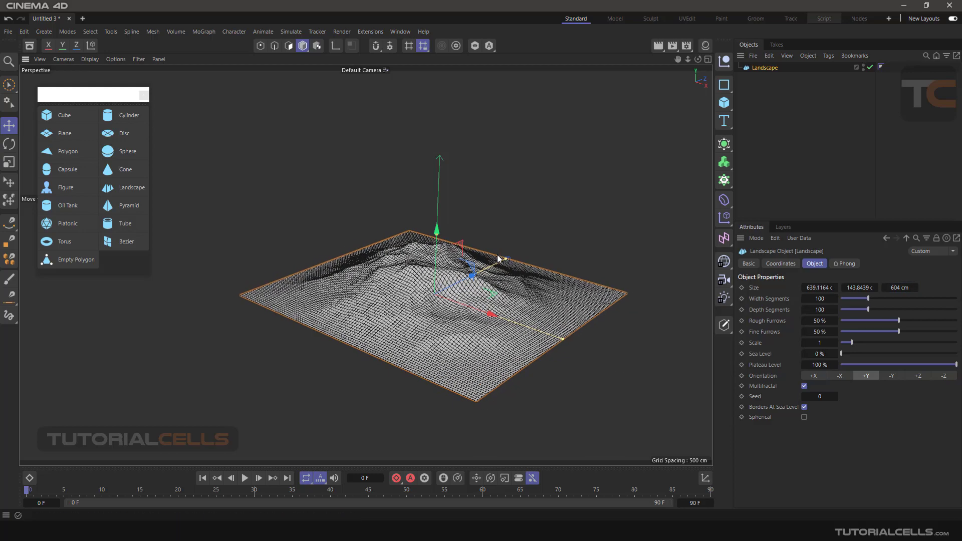
pyautogui.moveTo(507, 259)
pyautogui.mouseDown()
pyautogui.moveTo(513, 246)
pyautogui.moveTo(514, 253)
pyautogui.mouseUp()
pyautogui.scroll(2, 437, 280)
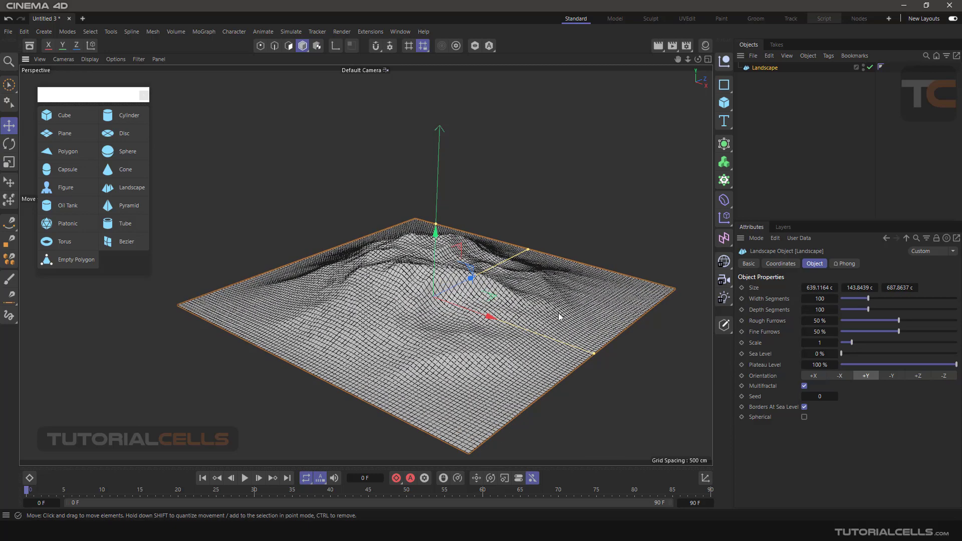
# Set the landscape to 95 width segments and 132 depth segments, with Rough Furrows at 62% and Fine Furrows at 96%.
pyautogui.click(765, 299)
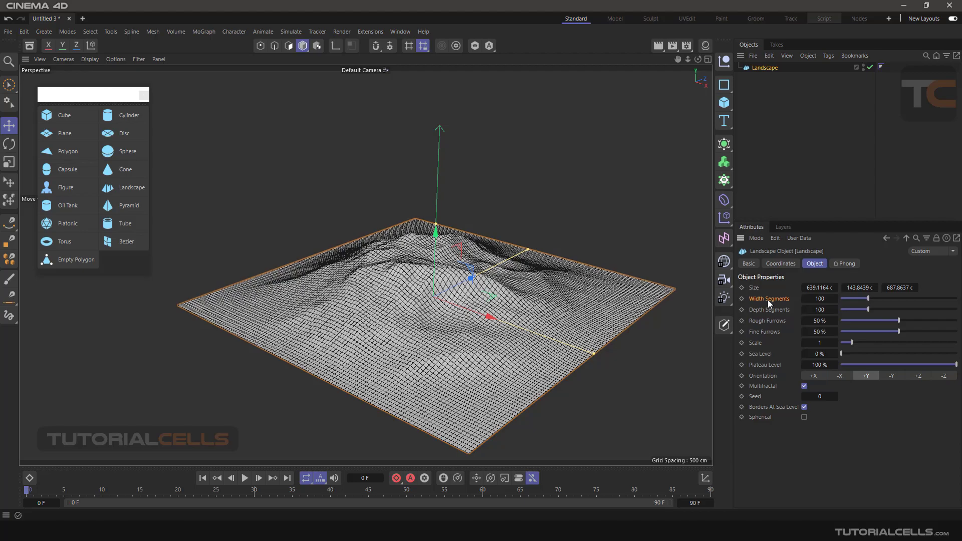
pyautogui.moveTo(869, 298); pyautogui.dragTo(873, 309)
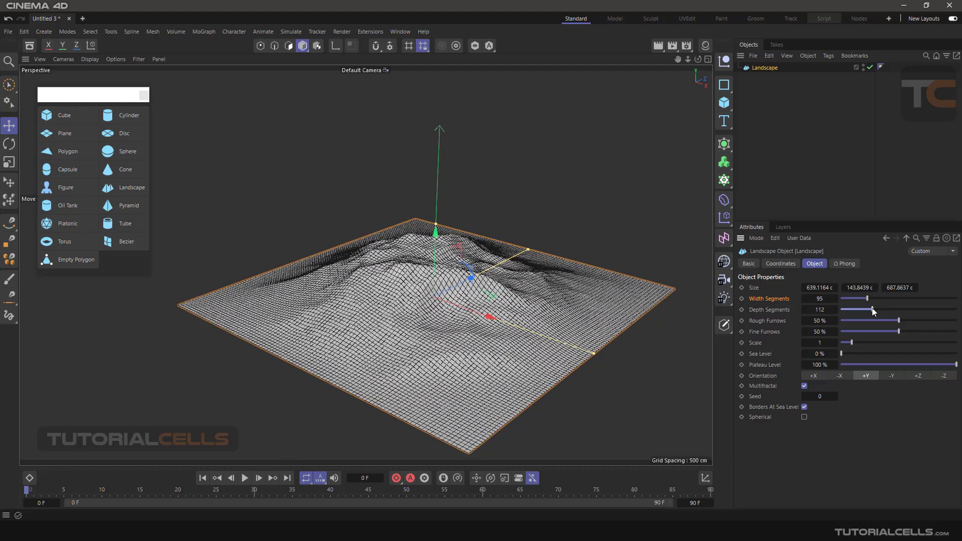
pyautogui.scroll(3, 532, 290)
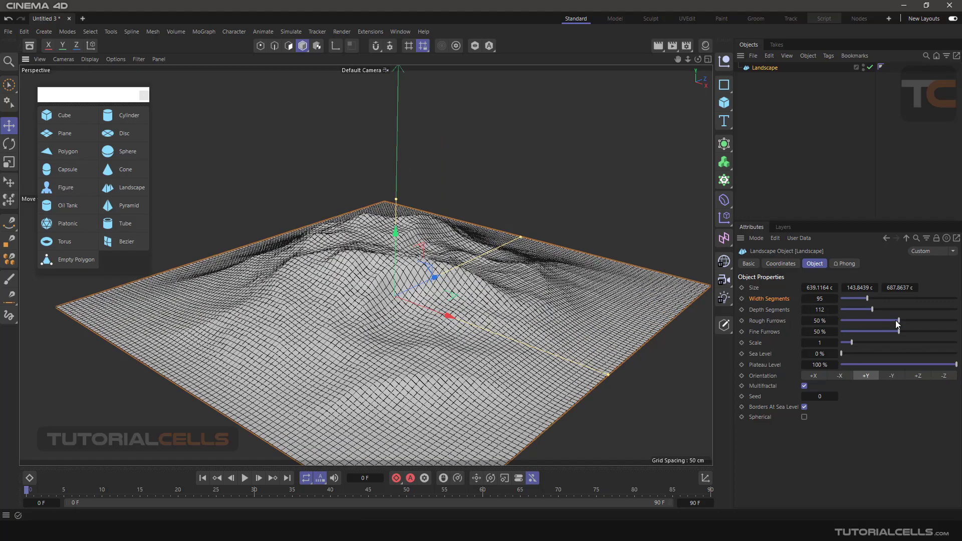
pyautogui.moveTo(897, 324)
pyautogui.mouseDown()
pyautogui.moveTo(921, 317)
pyautogui.moveTo(913, 314)
pyautogui.mouseUp()
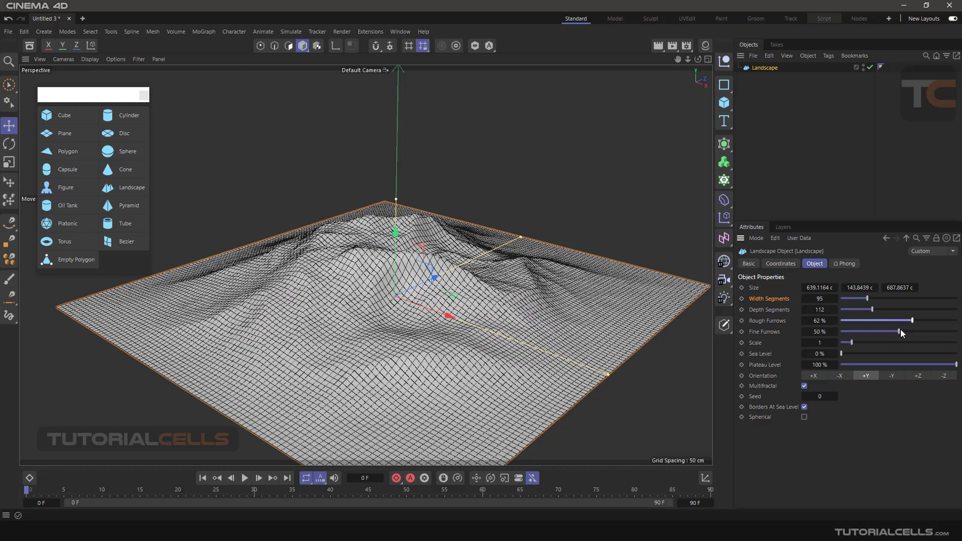
pyautogui.moveTo(900, 329); pyautogui.dragTo(953, 334)
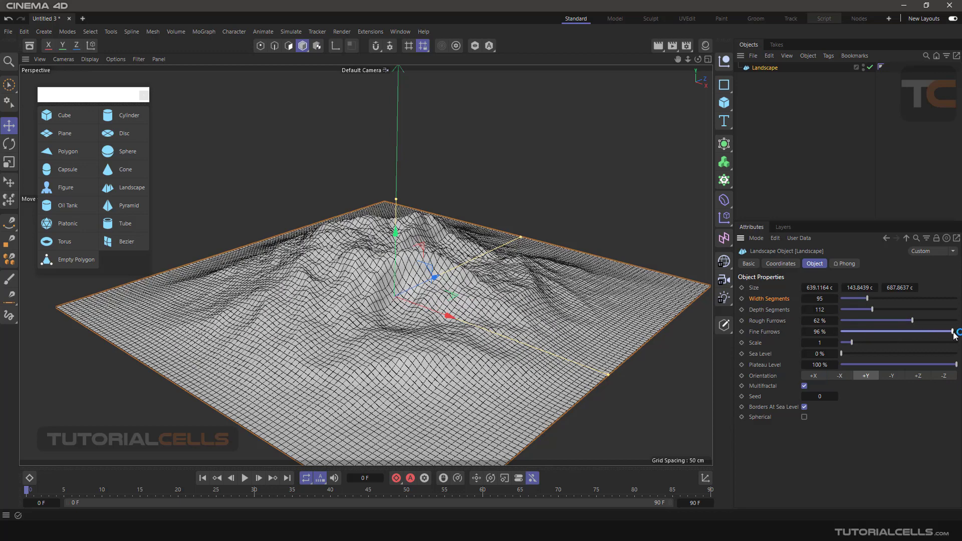
pyautogui.scroll(3, 449, 265)
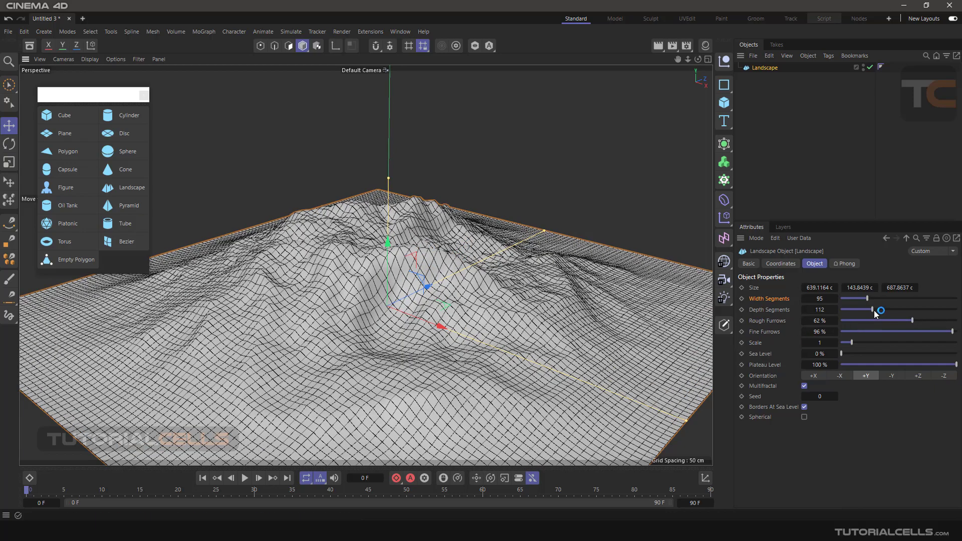
pyautogui.moveTo(876, 312); pyautogui.dragTo(877, 310)
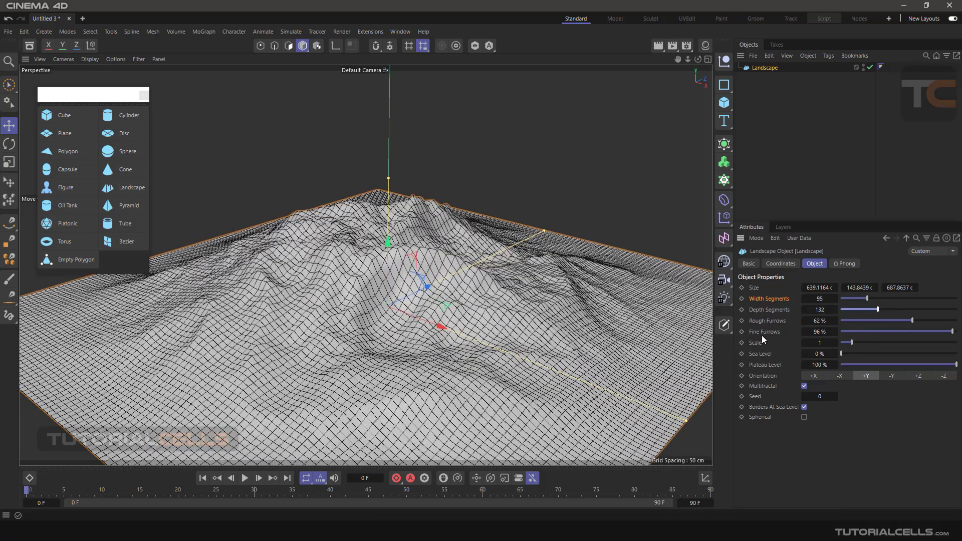
pyautogui.scroll(-4, 694, 301)
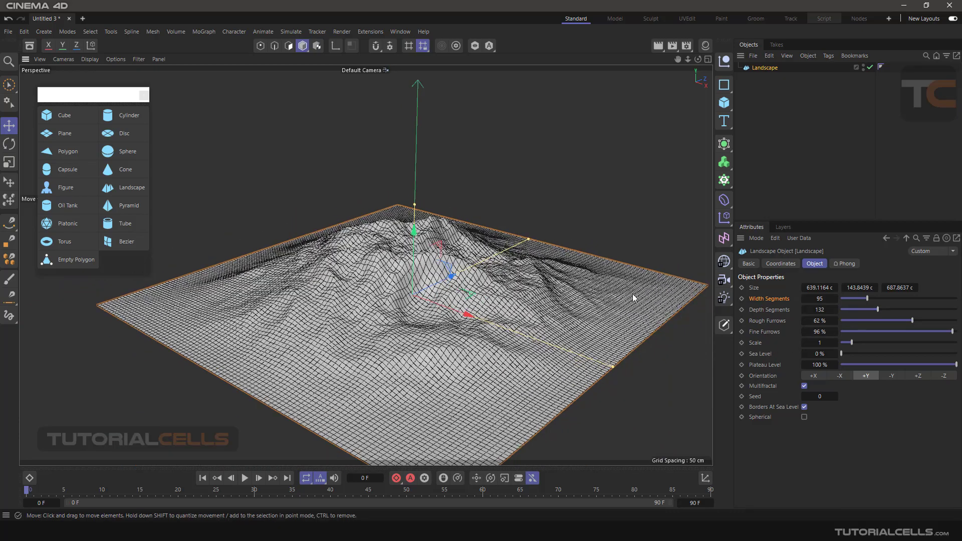
# Set the landscape's scale to 1.35, its height to about 170 cm and its sea level to 23%.
pyautogui.moveTo(851, 343)
pyautogui.mouseDown()
pyautogui.moveTo(870, 341)
pyautogui.moveTo(856, 343)
pyautogui.mouseUp()
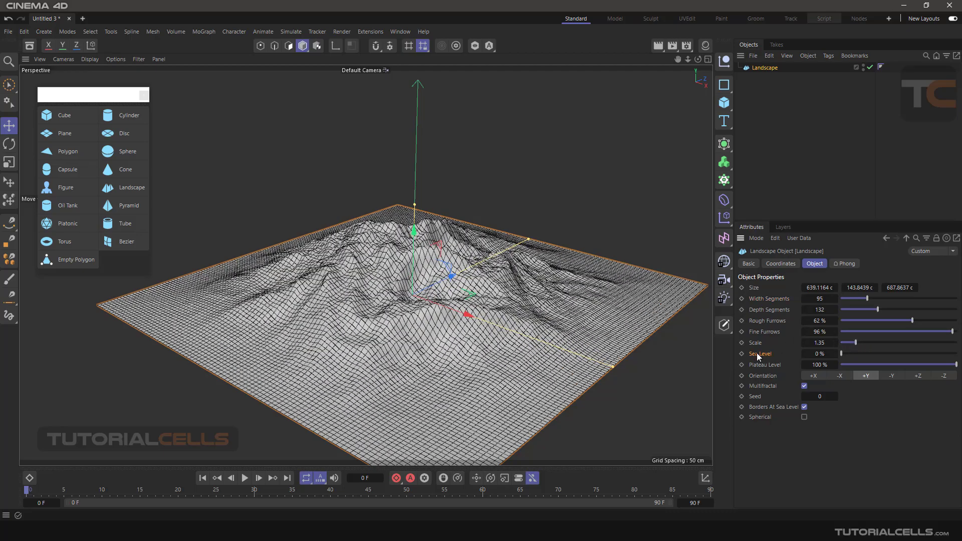
pyautogui.scroll(-3, 505, 293)
pyautogui.scroll(2, 505, 293)
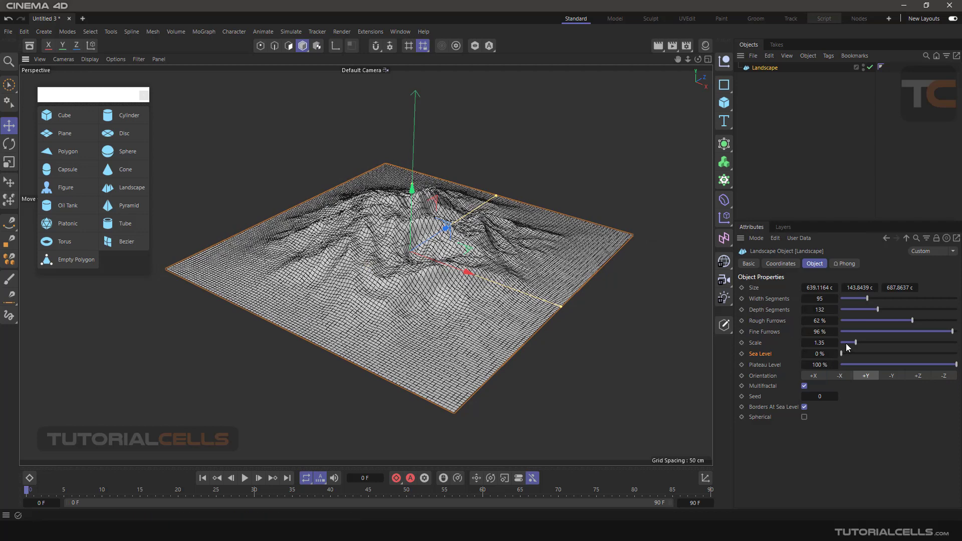
pyautogui.moveTo(413, 185); pyautogui.dragTo(413, 172)
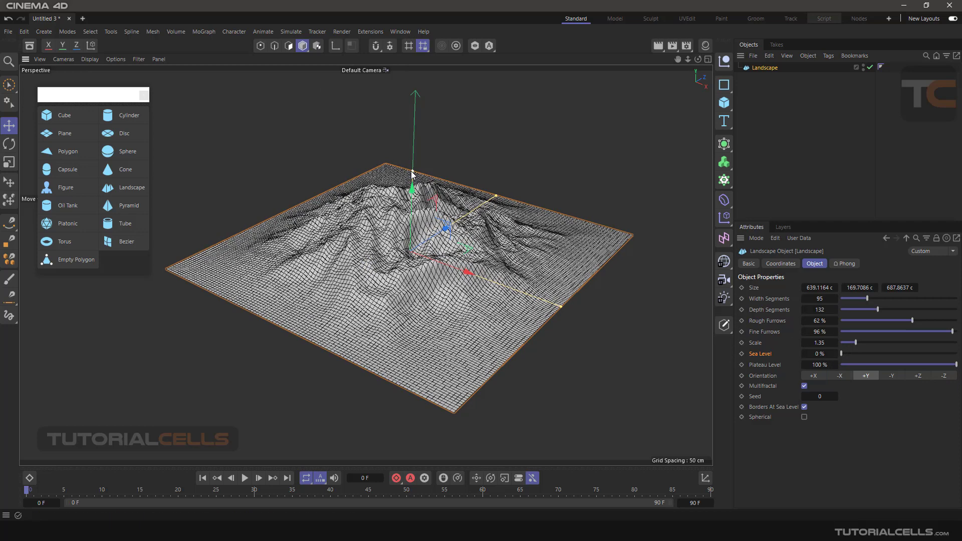
pyautogui.moveTo(841, 354); pyautogui.dragTo(867, 355)
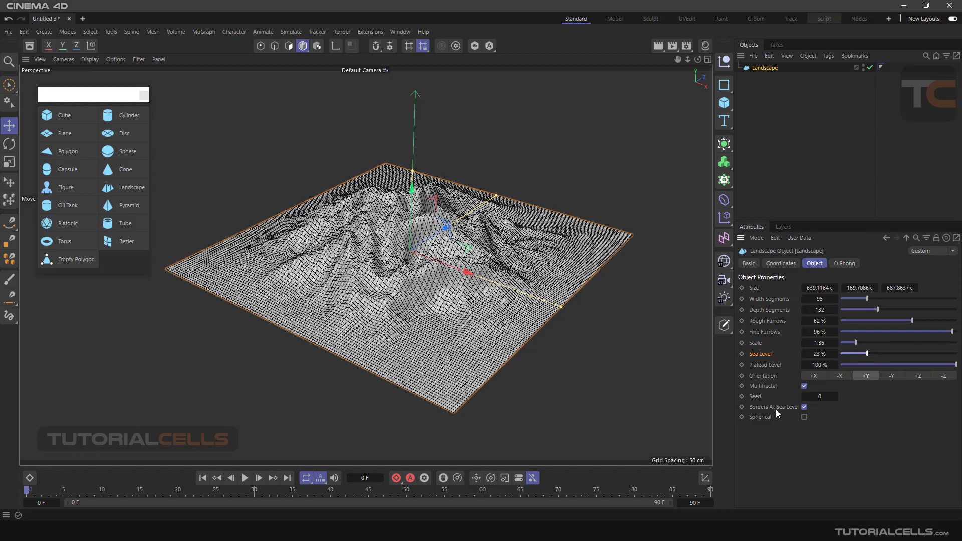
# Try the landscape with Borders At Sea Level off, comparing Multifractal off and on, and re-enable both options.
pyautogui.click(806, 407)
pyautogui.scroll(-1, 476, 269)
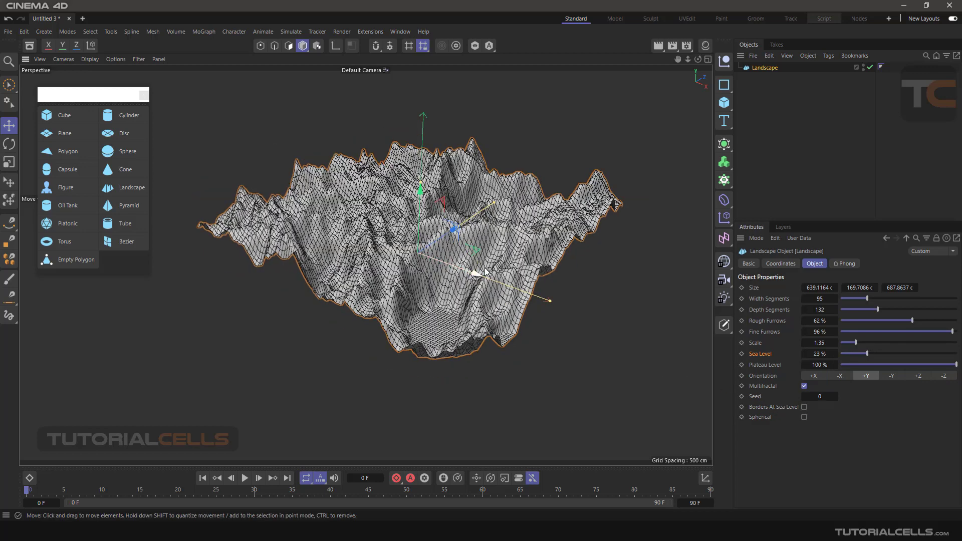
pyautogui.keyDown('alt'); pyautogui.moveTo(484, 267); pyautogui.dragTo(431, 301); pyautogui.keyUp('alt')
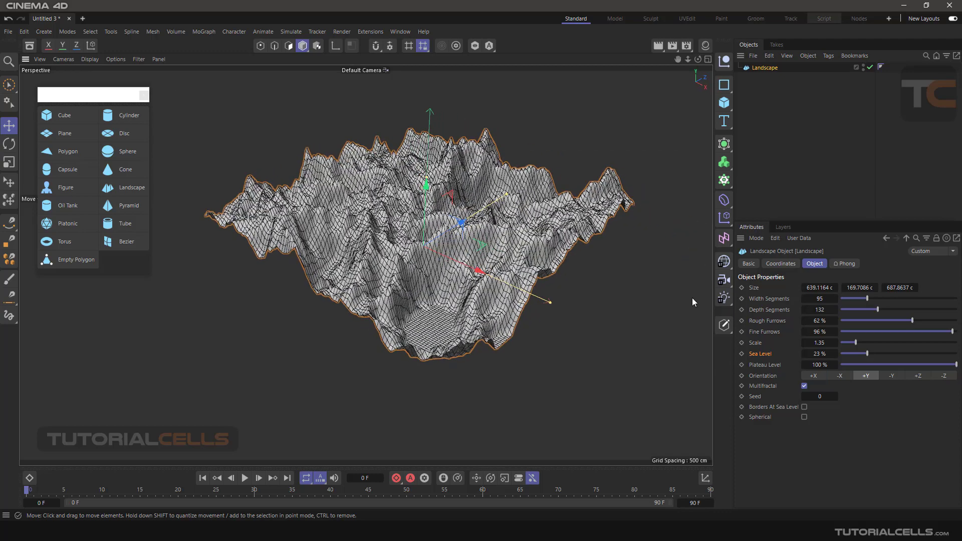
pyautogui.click(805, 386)
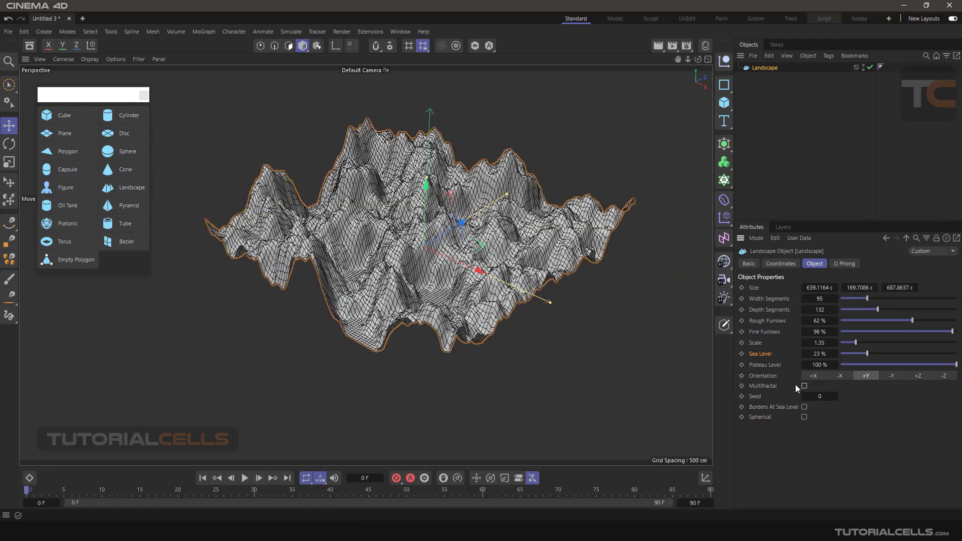
pyautogui.click(805, 385)
pyautogui.click(804, 407)
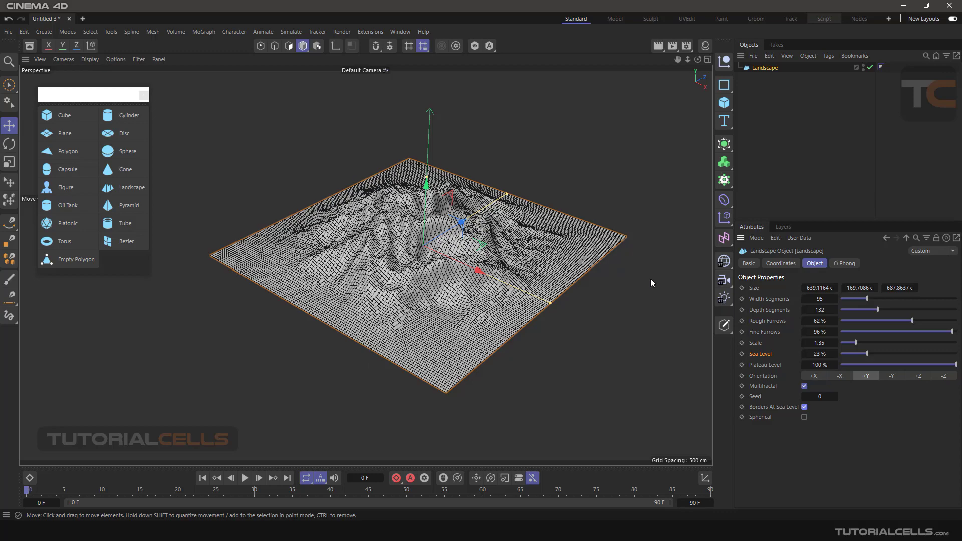
# Set the landscape's sea level to 0% with Borders At Sea Level off, and re-enable that border option.
pyautogui.click(804, 407)
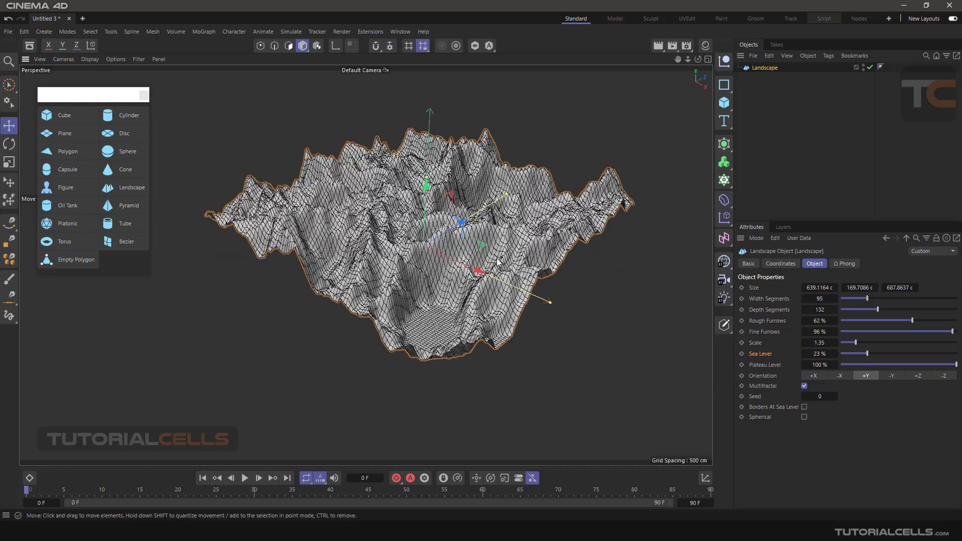
pyautogui.moveTo(866, 353); pyautogui.dragTo(812, 362)
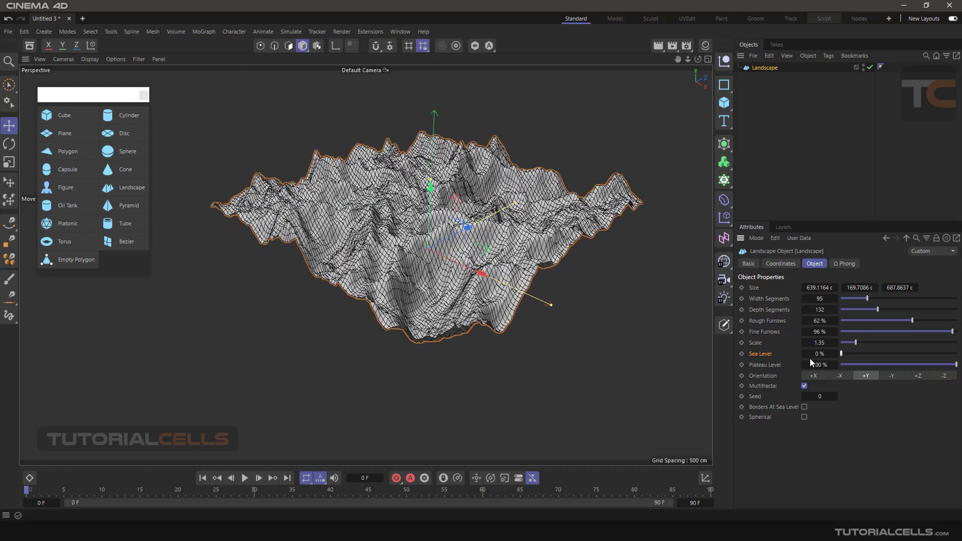
pyautogui.click(804, 407)
pyautogui.scroll(-1, 648, 363)
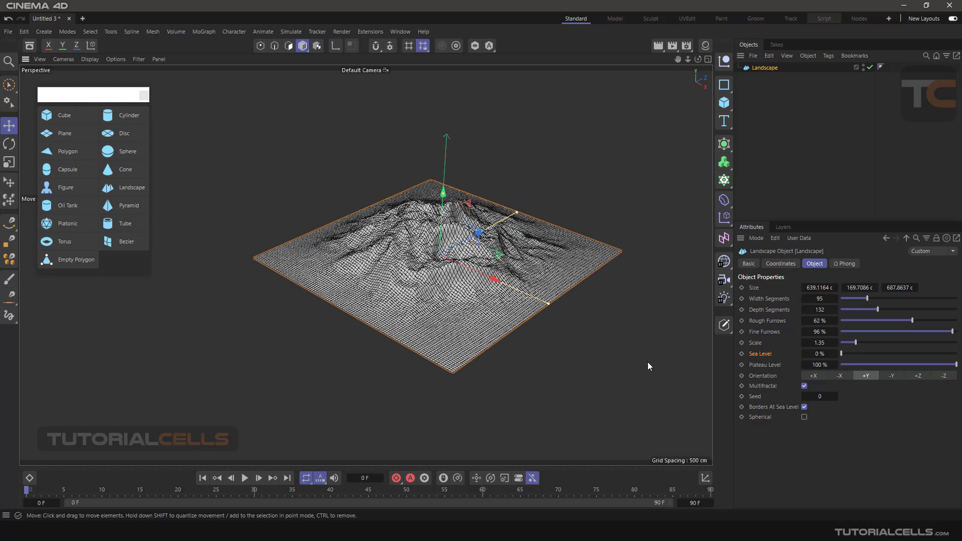
# Try the Spherical option to wrap the landscape into a globe, and restore the flat terrain.
pyautogui.click(804, 417)
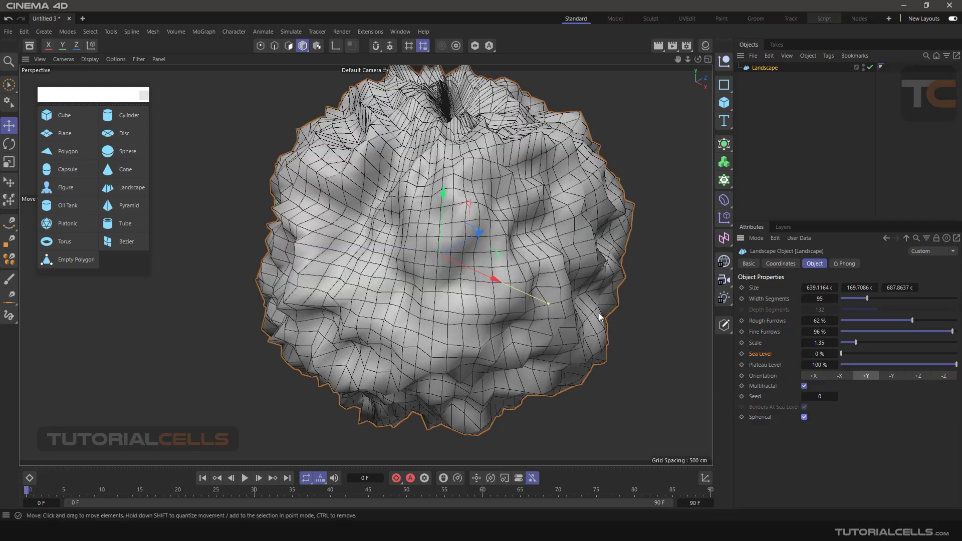
pyautogui.scroll(-2, 524, 299)
pyautogui.keyDown('alt'); pyautogui.moveTo(524, 299); pyautogui.dragTo(586, 291); pyautogui.keyUp('alt')
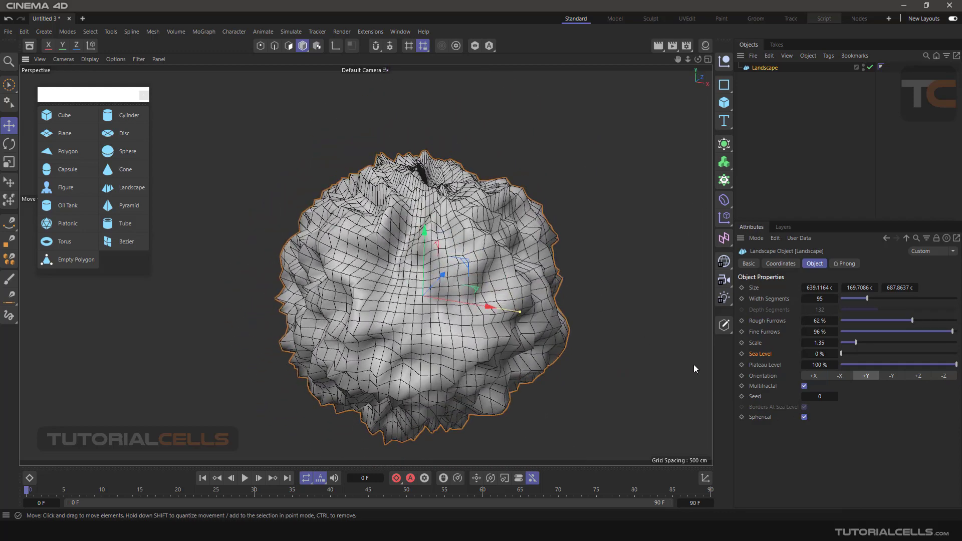
pyautogui.click(804, 417)
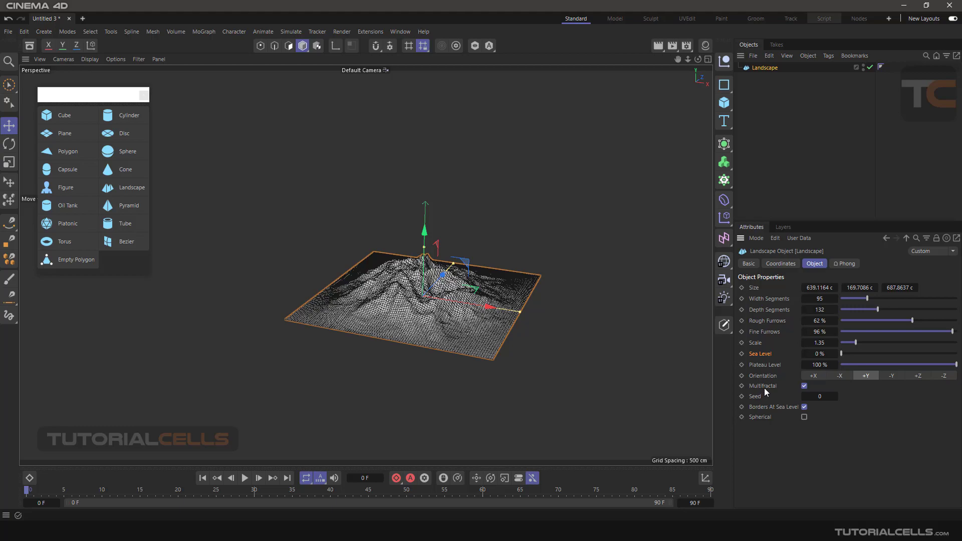
pyautogui.scroll(5, 443, 307)
pyautogui.scroll(3, 443, 308)
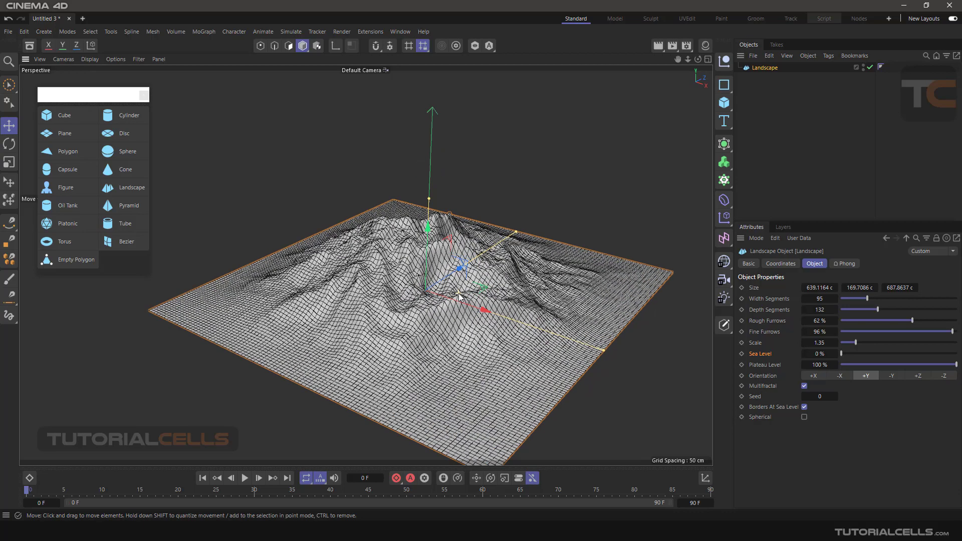
pyautogui.moveTo(558, 272)
pyautogui.keyDown('alt'); pyautogui.mouseDown()
pyautogui.moveTo(551, 286)
pyautogui.moveTo(554, 276)
pyautogui.mouseUp(); pyautogui.keyUp('alt')
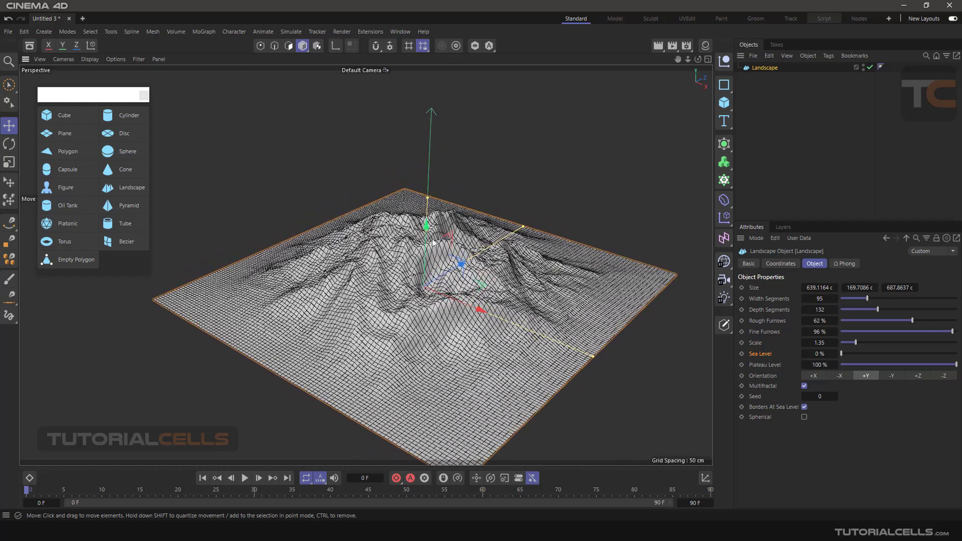
# Try a landscape seed of 4, and turn off Multifractal with the seed set to -4.
pyautogui.click(804, 386)
pyautogui.click(804, 386)
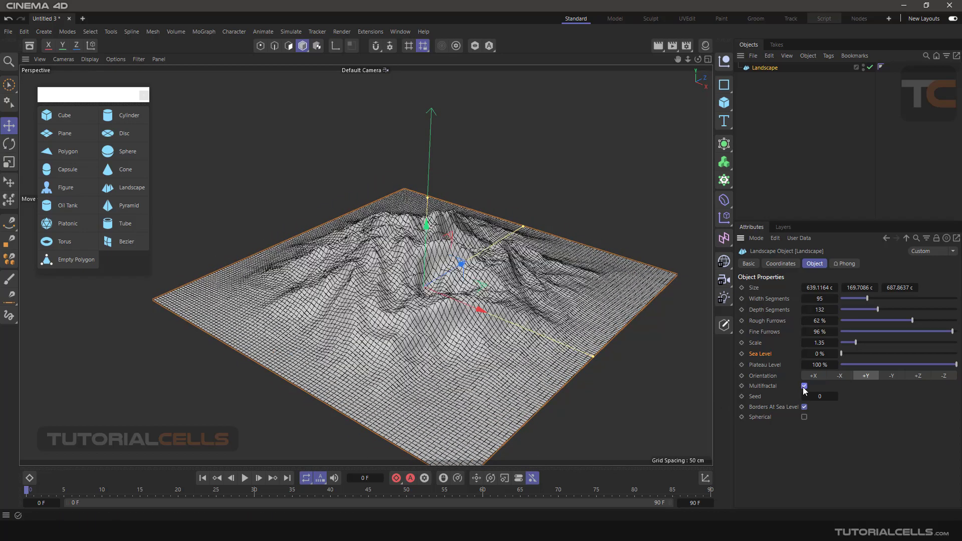
pyautogui.moveTo(817, 396); pyautogui.dragTo(831, 397)
pyautogui.moveTo(835, 396); pyautogui.dragTo(829, 396)
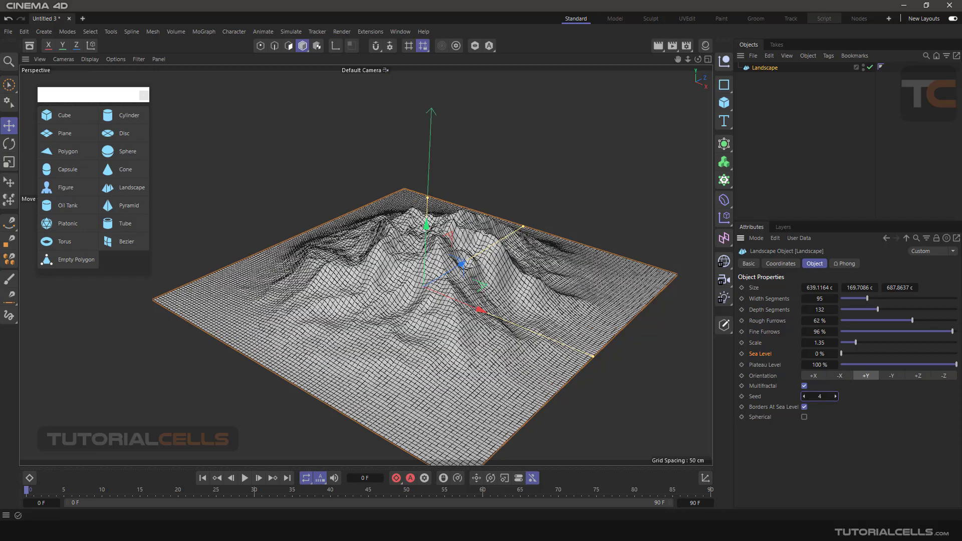
pyautogui.click(804, 386)
pyautogui.moveTo(807, 396); pyautogui.dragTo(811, 395)
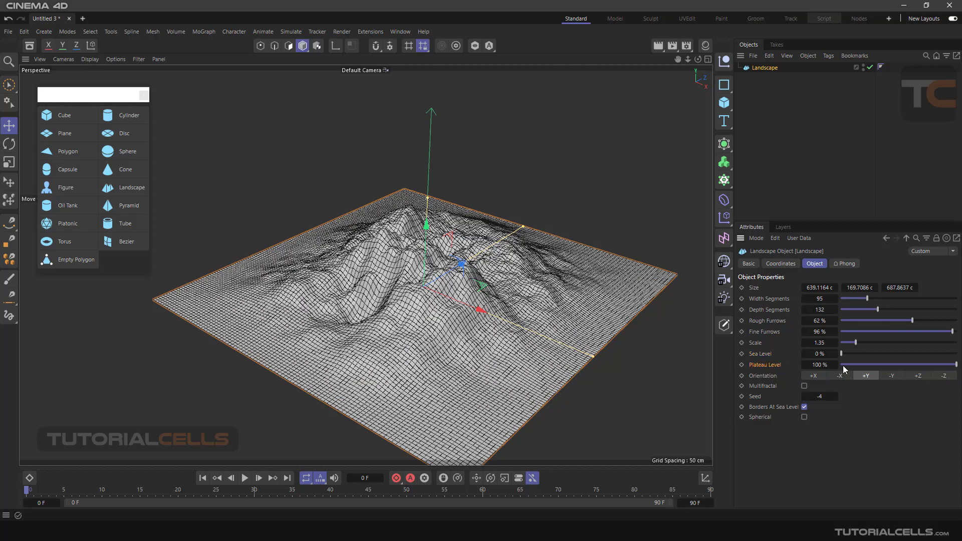
# Set the landscape's plateau level to 36% and its height to about 138 cm.
pyautogui.moveTo(954, 365); pyautogui.dragTo(882, 359)
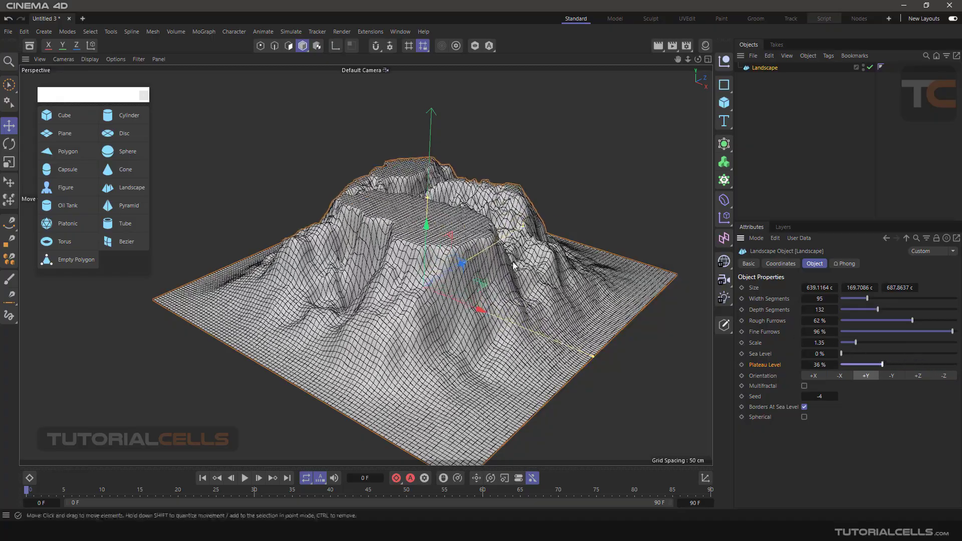
pyautogui.keyDown('alt'); pyautogui.moveTo(509, 261); pyautogui.dragTo(430, 229); pyautogui.keyUp('alt')
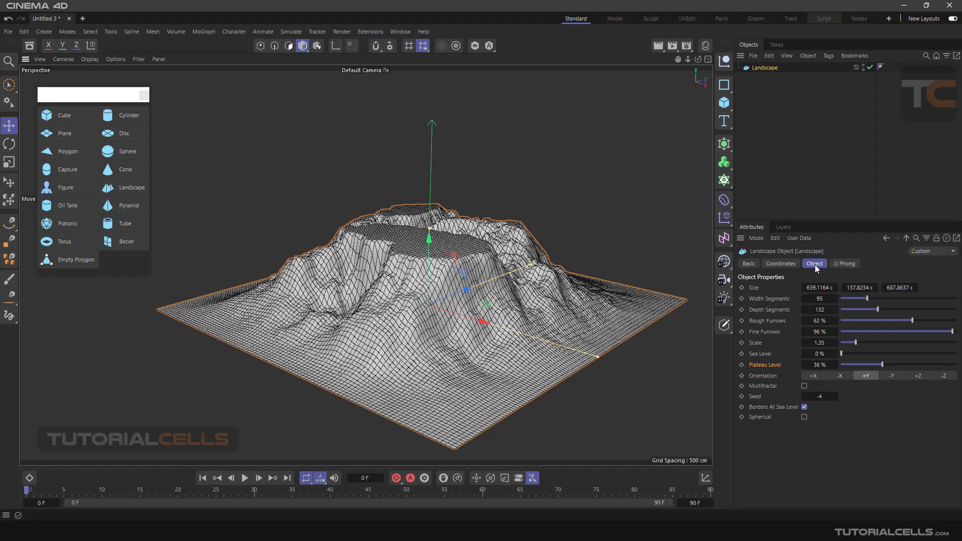
# Delete the landscape and add an Oil Tank primitive, seen from above in the perspective view.
pyautogui.press('Delete')
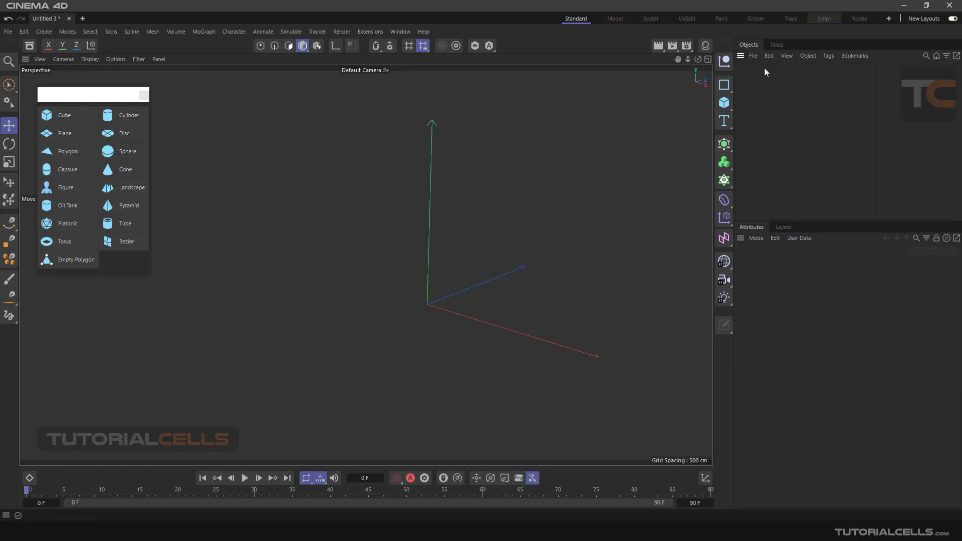
pyautogui.click(75, 206)
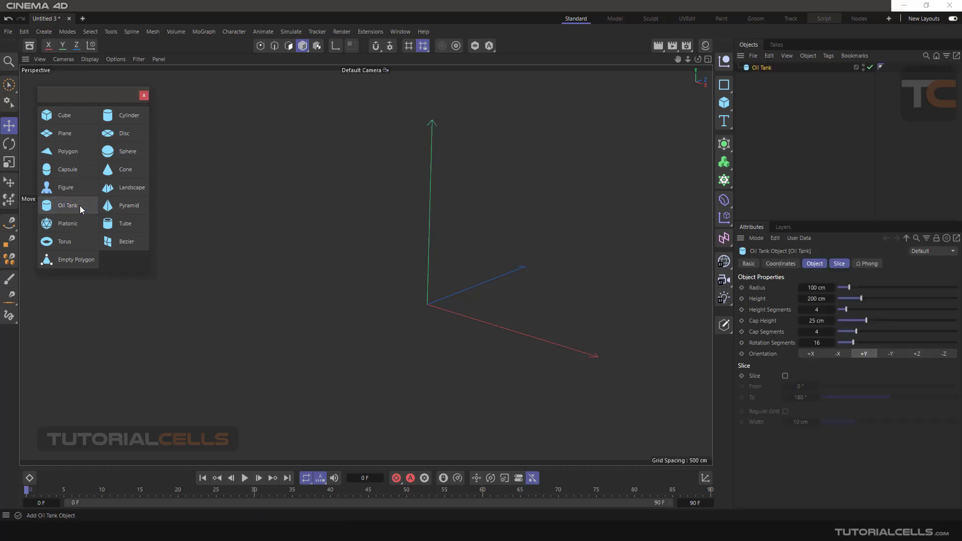
pyautogui.keyDown('alt'); pyautogui.moveTo(448, 277); pyautogui.dragTo(494, 271); pyautogui.keyUp('alt')
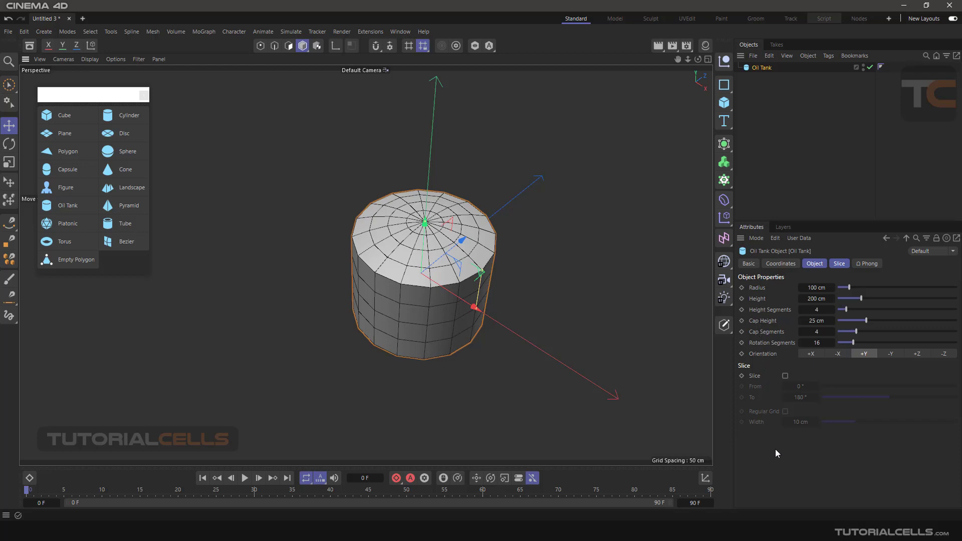
# Delete the oil tank and add a Pyramid primitive with 4 segments.
pyautogui.press('Delete')
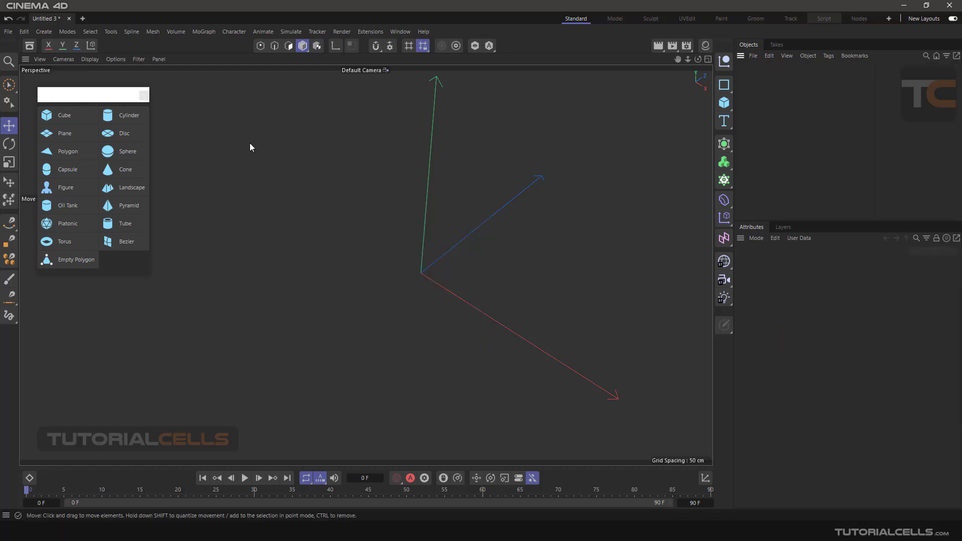
pyautogui.click(122, 209)
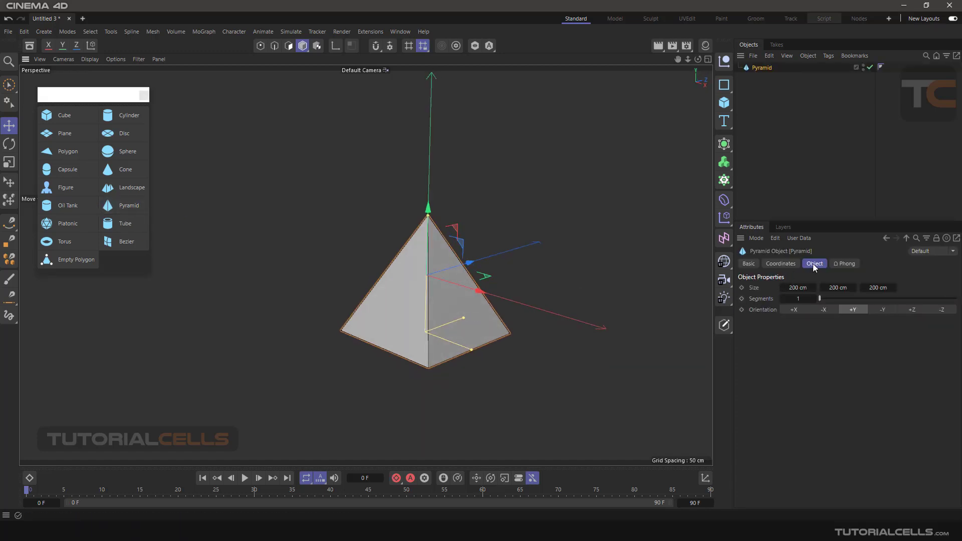
pyautogui.moveTo(818, 299)
pyautogui.mouseDown()
pyautogui.moveTo(841, 299)
pyautogui.moveTo(827, 299)
pyautogui.mouseUp()
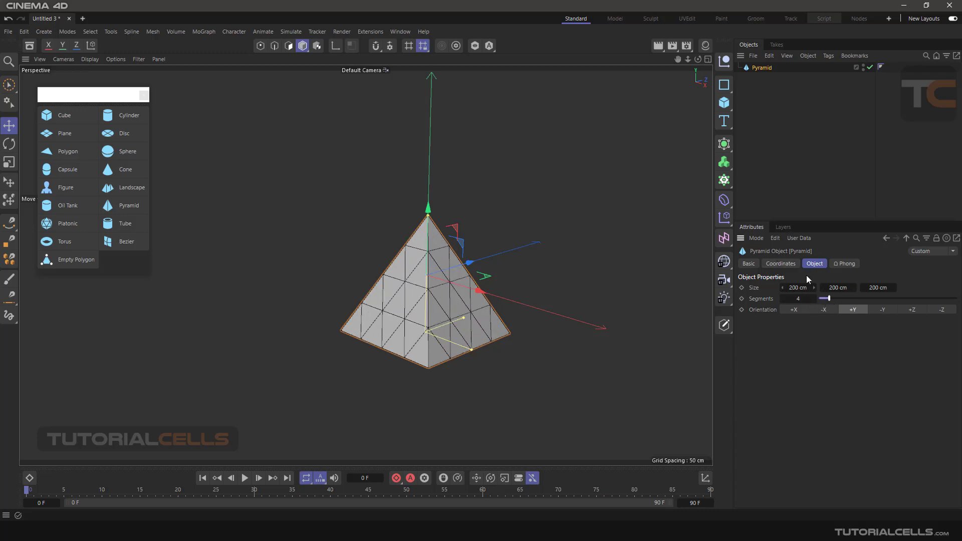
# Resize the pyramid to about 194 cm along X and adjust its depth and height.
pyautogui.moveTo(471, 348); pyautogui.dragTo(468, 354)
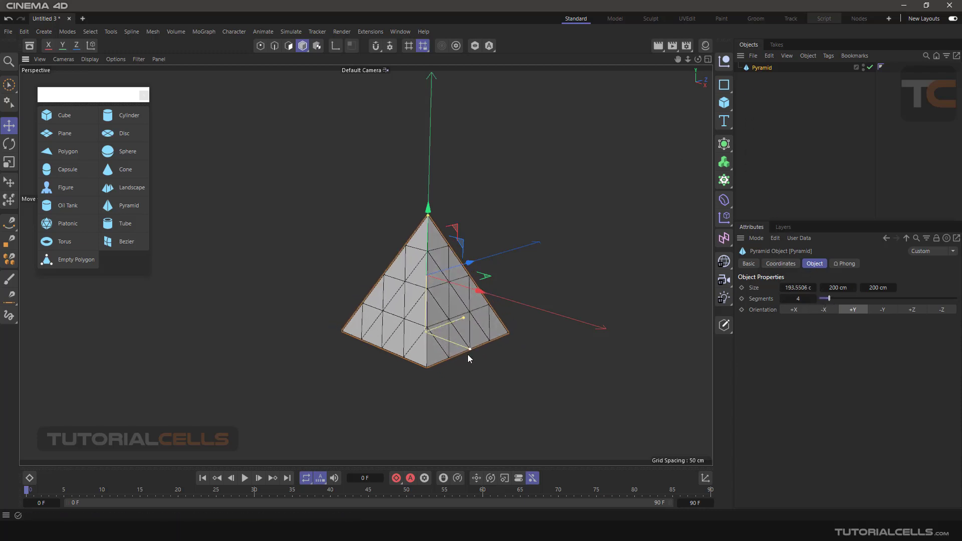
pyautogui.moveTo(462, 320); pyautogui.dragTo(470, 314)
pyautogui.moveTo(427, 216); pyautogui.dragTo(427, 222)
# Delete the pyramid and add a Platonic primitive with a radius of 121 cm and 2 segments.
pyautogui.press('Delete')
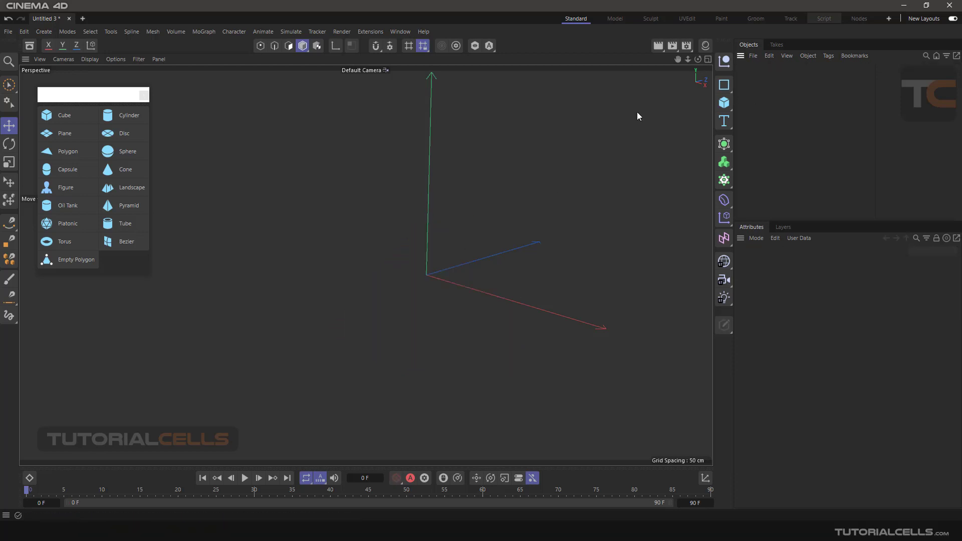
pyautogui.click(68, 223)
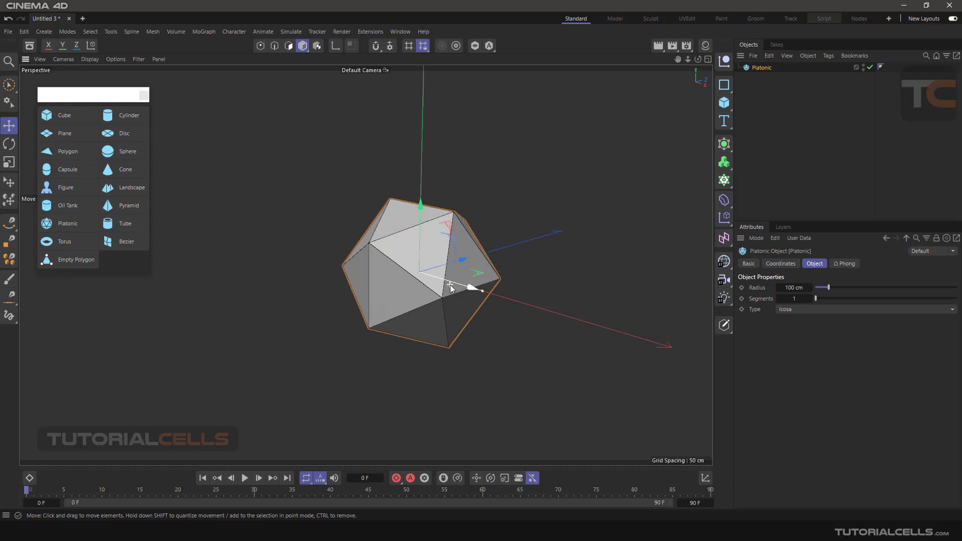
pyautogui.moveTo(827, 288); pyautogui.dragTo(818, 296)
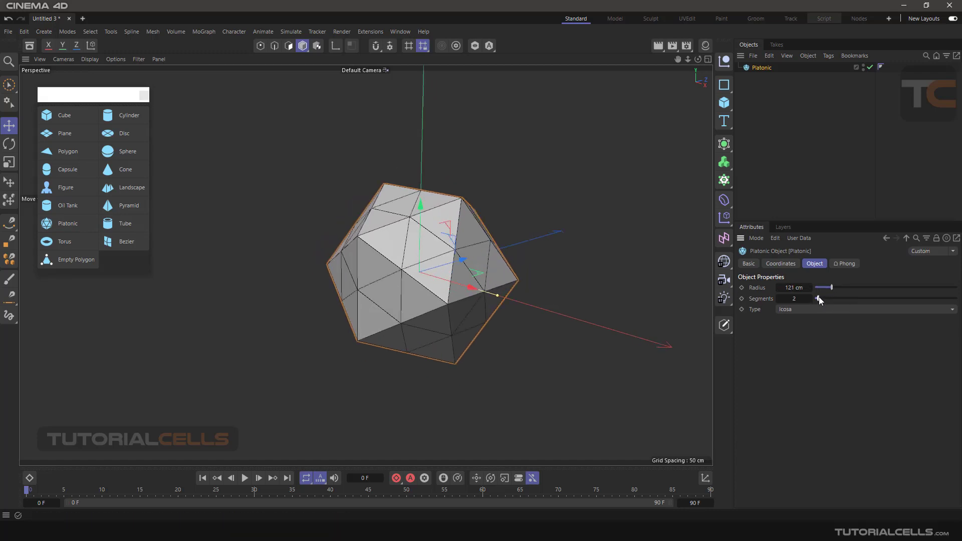
# Switch the Platonic's type through Tetra, Hexa and Octa in turn.
pyautogui.click(811, 307)
pyautogui.click(807, 321)
pyautogui.click(804, 311)
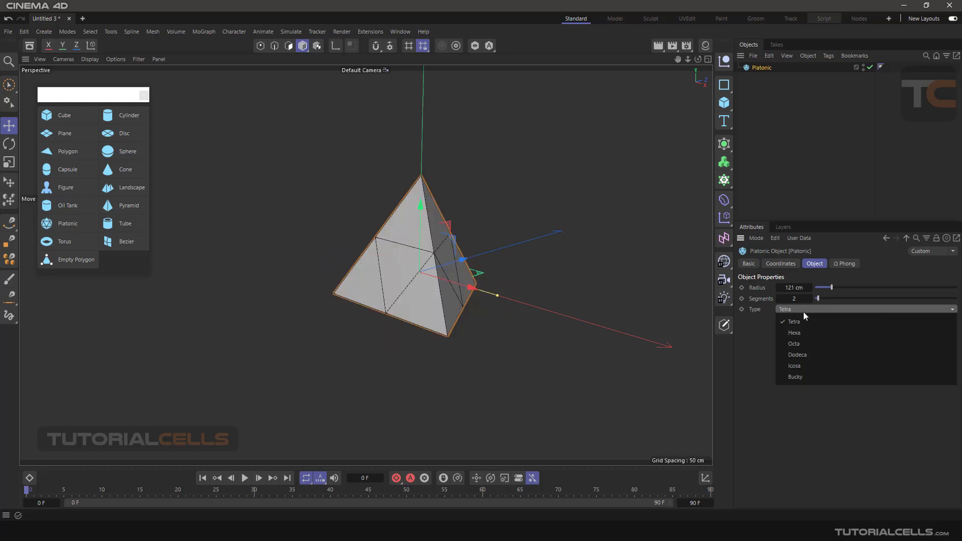
pyautogui.click(804, 331)
pyautogui.click(797, 309)
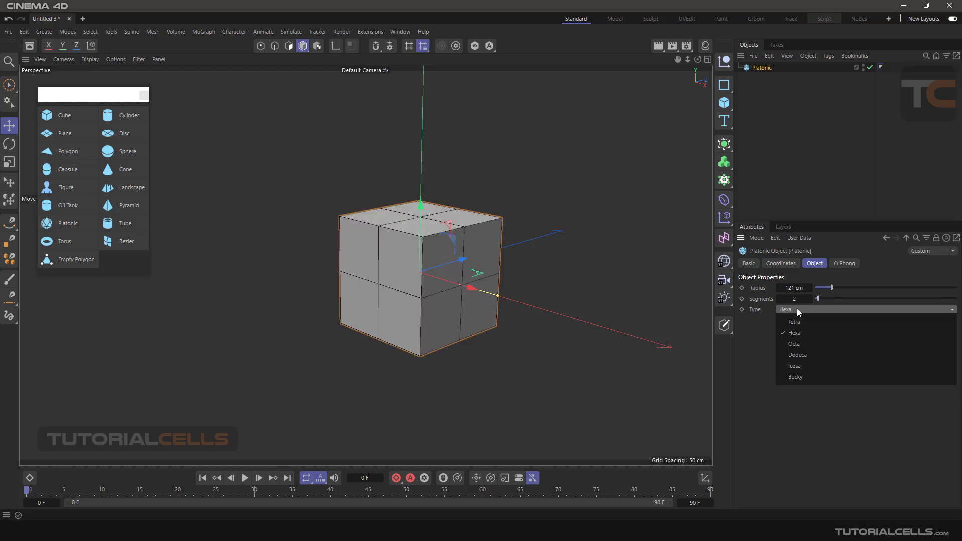
pyautogui.click(796, 343)
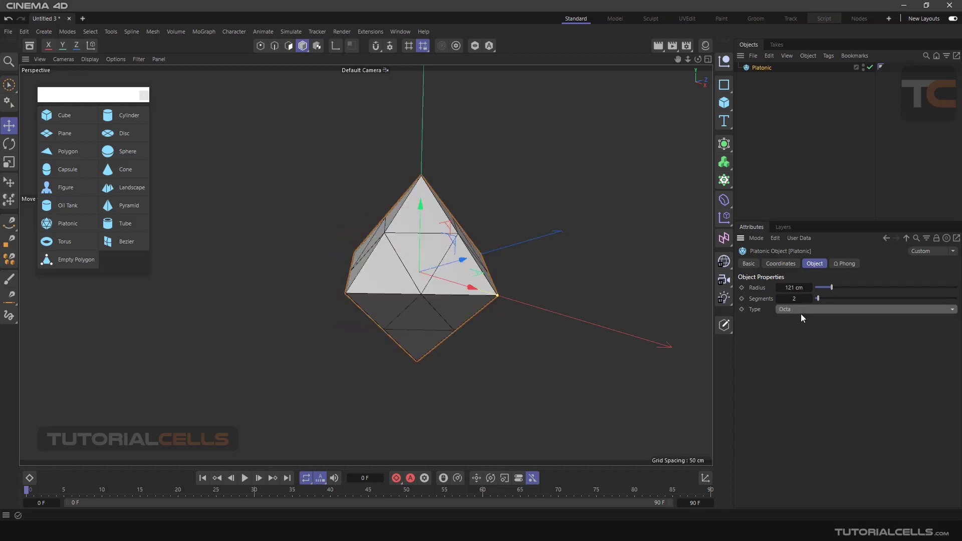
# Switch the Platonic's type through Dodeca and Icosa, leaving it on Bucky.
pyautogui.click(800, 314)
pyautogui.click(804, 355)
pyautogui.click(794, 311)
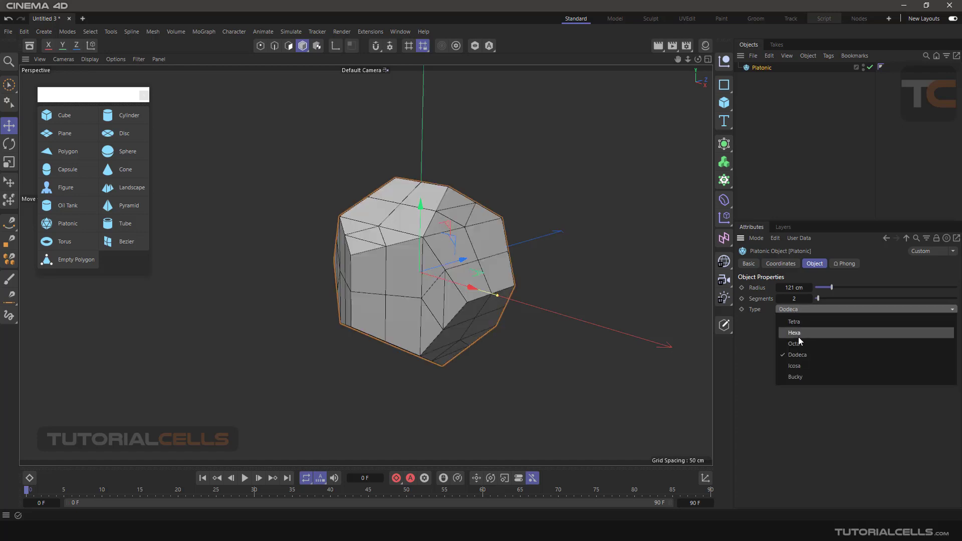
pyautogui.click(802, 365)
pyautogui.click(787, 309)
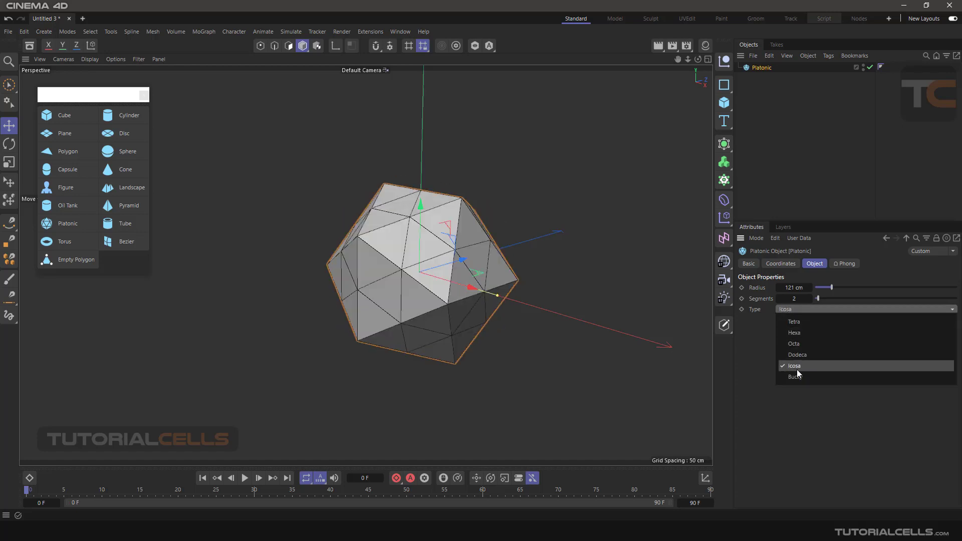
pyautogui.click(801, 374)
pyautogui.keyDown('alt'); pyautogui.moveTo(413, 281); pyautogui.dragTo(337, 253); pyautogui.keyUp('alt')
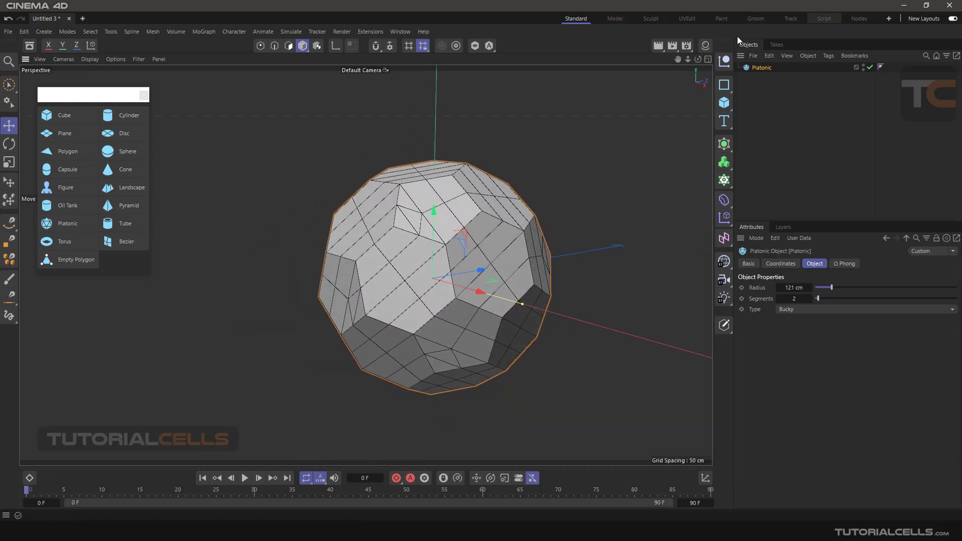
# Replace the Platonic with a Tube about 111 cm in outer radius, 67 cm in inner radius and 79 cm high.
pyautogui.press('Delete')
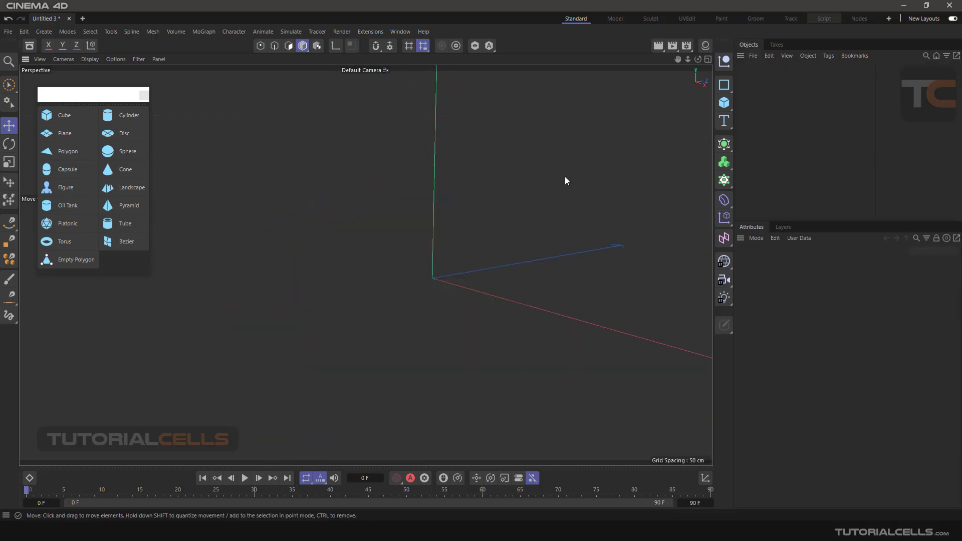
pyautogui.click(138, 229)
pyautogui.keyDown('alt'); pyautogui.moveTo(439, 285); pyautogui.dragTo(458, 318, button='middle'); pyautogui.keyUp('alt')
pyautogui.scroll(-1, 459, 317)
pyautogui.moveTo(496, 277); pyautogui.dragTo(499, 311)
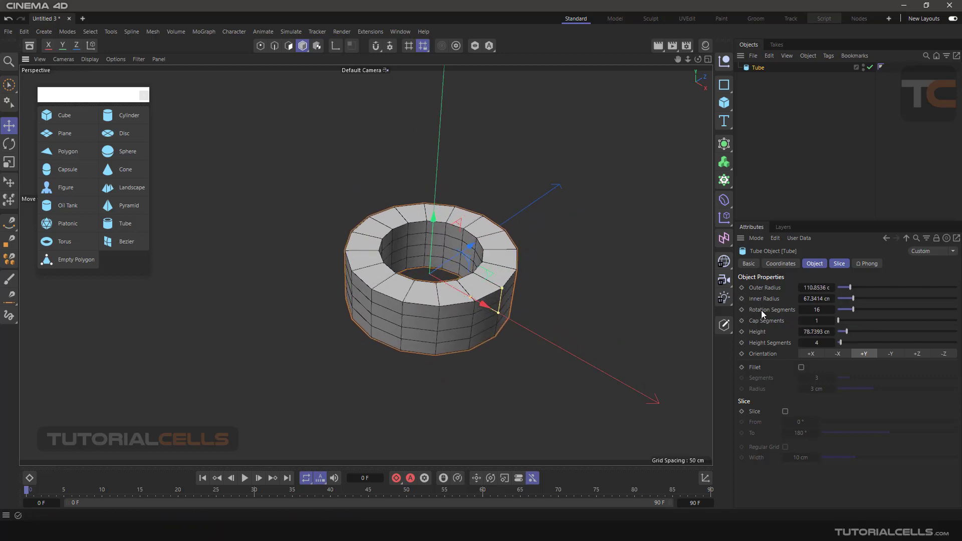
# Set the tube's cap segments to 2 and its height to 107 cm, and enable its fillet.
pyautogui.moveTo(838, 320); pyautogui.dragTo(836, 342)
pyautogui.click(801, 367)
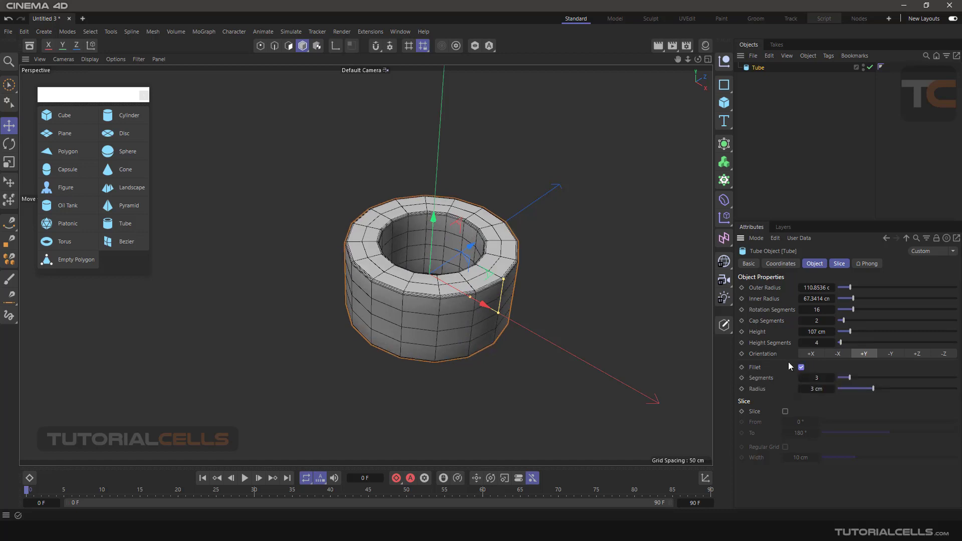
pyautogui.scroll(3, 543, 296)
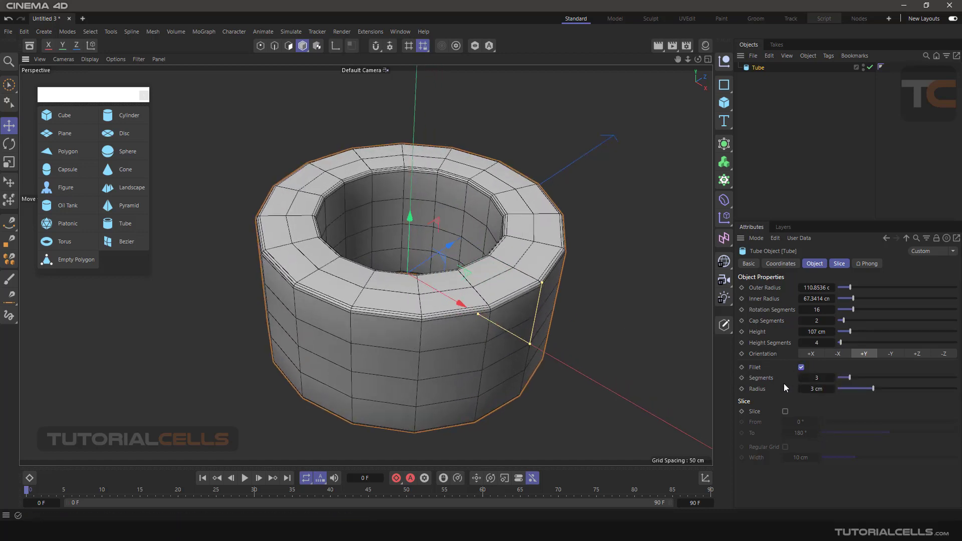
# Slice the tube and enable the regular grid on its cut faces.
pyautogui.click(785, 412)
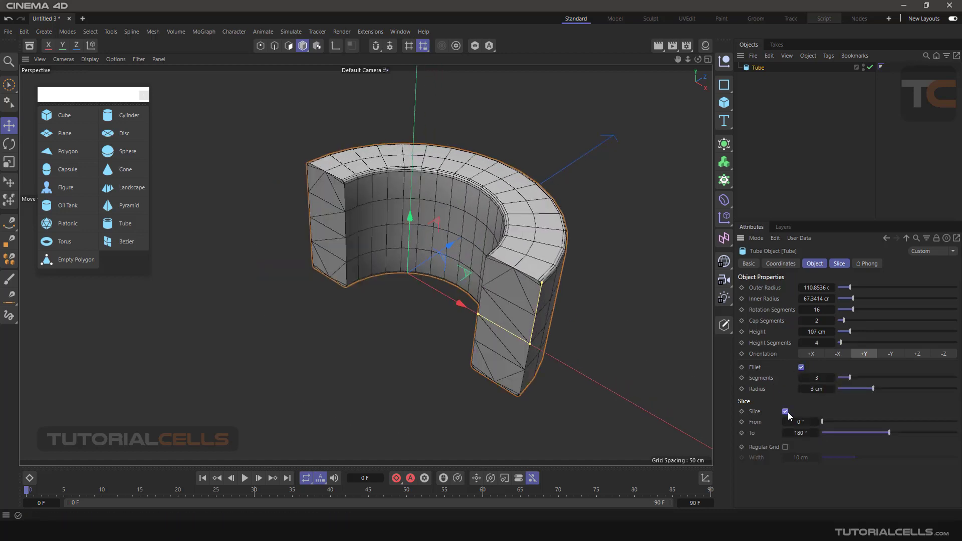
pyautogui.click(785, 447)
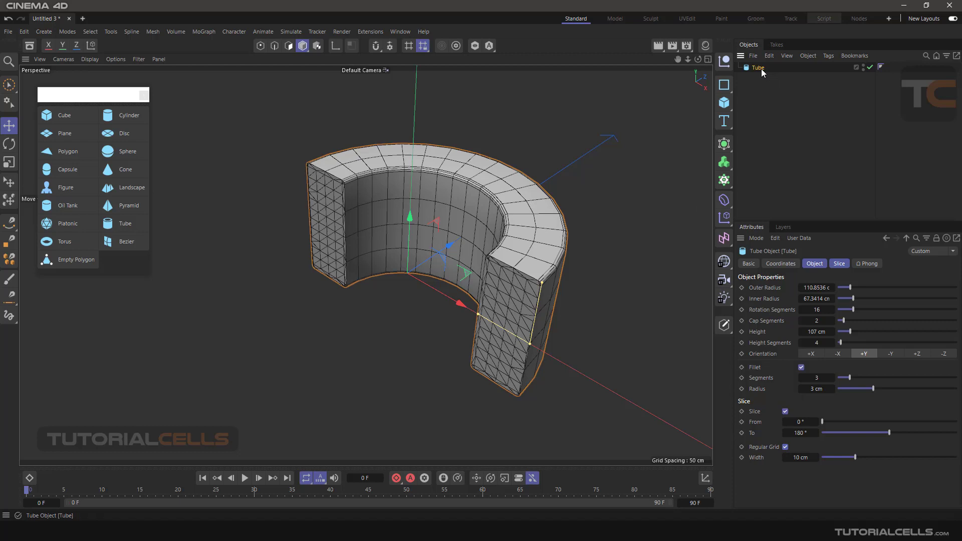
# Replace the tube with a Torus about 83 cm in ring radius and 31 cm in pipe radius.
pyautogui.press('Delete')
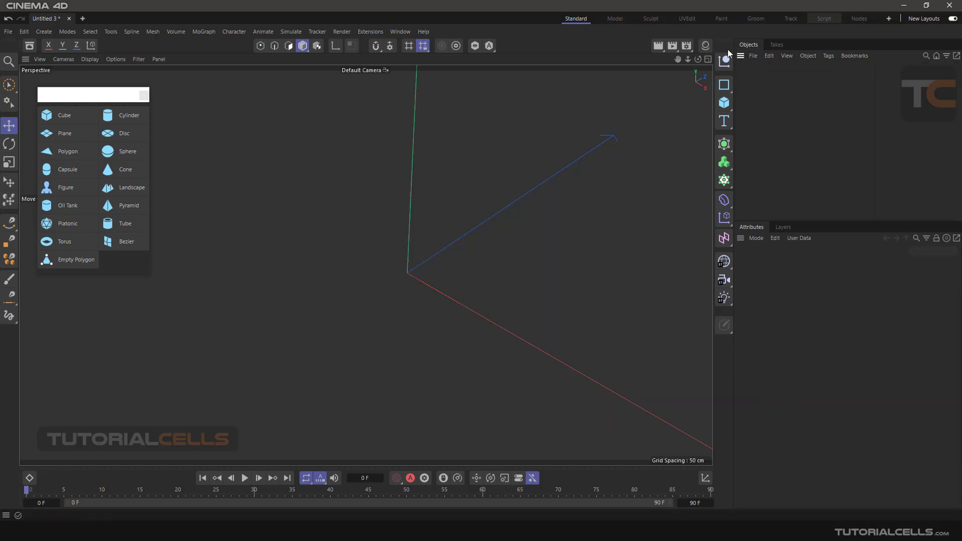
pyautogui.click(77, 242)
pyautogui.keyDown('alt'); pyautogui.moveTo(432, 279); pyautogui.dragTo(470, 284, button='middle'); pyautogui.keyUp('alt')
pyautogui.scroll(-1, 469, 284)
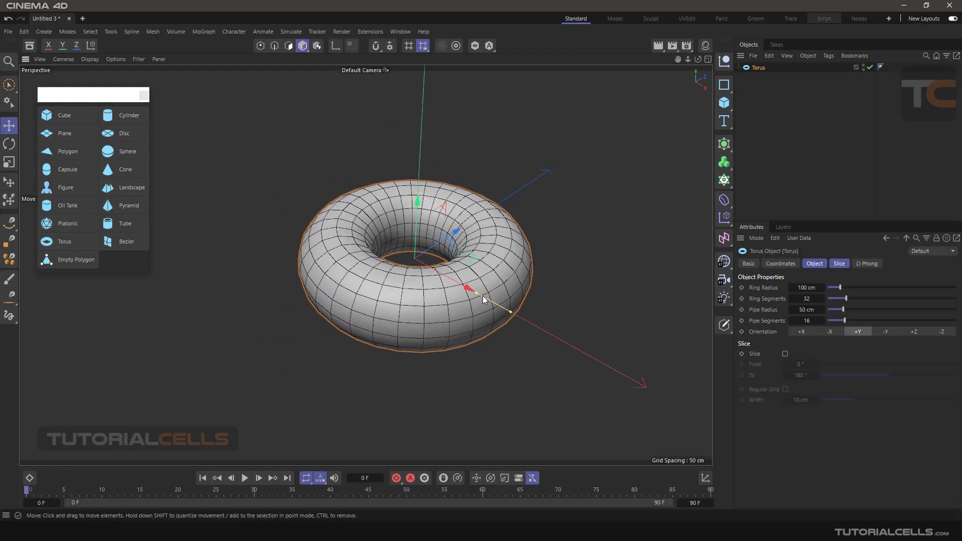
pyautogui.moveTo(476, 293); pyautogui.dragTo(485, 297)
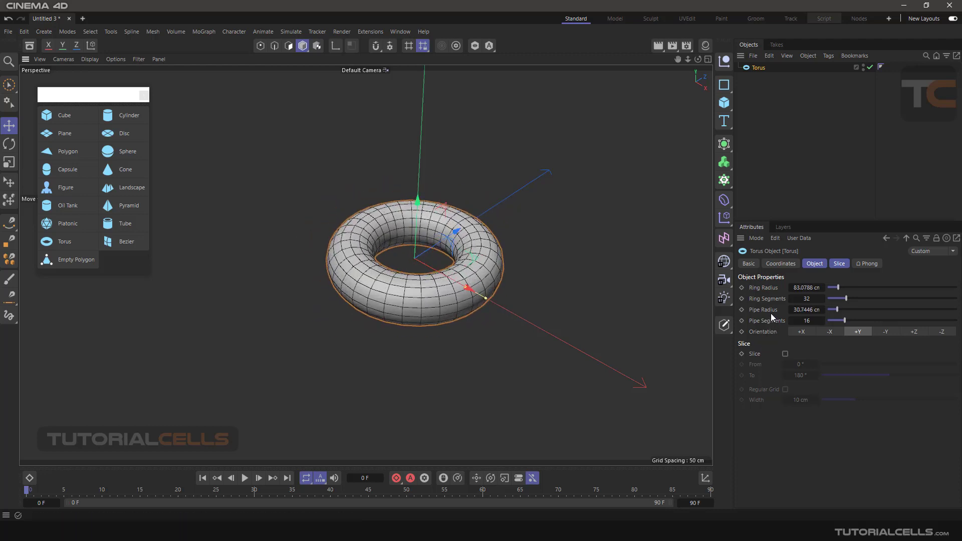
# Set the torus to a 122 cm ring radius with 29 ring segments and a 38 cm pipe radius with 21 pipe segments.
pyautogui.moveTo(829, 289)
pyautogui.mouseDown()
pyautogui.moveTo(843, 286)
pyautogui.moveTo(852, 299)
pyautogui.moveTo(828, 299)
pyautogui.mouseUp()
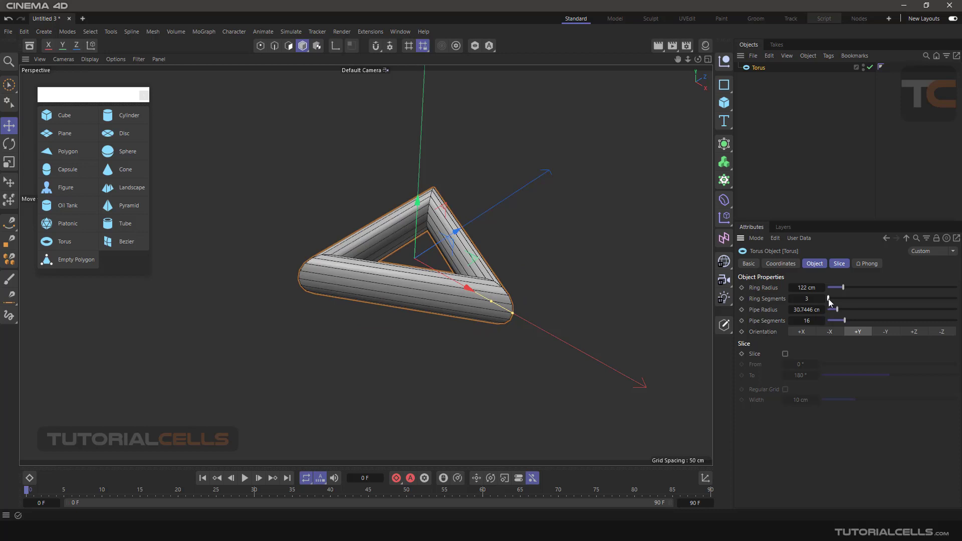
pyautogui.moveTo(828, 298); pyautogui.dragTo(851, 322)
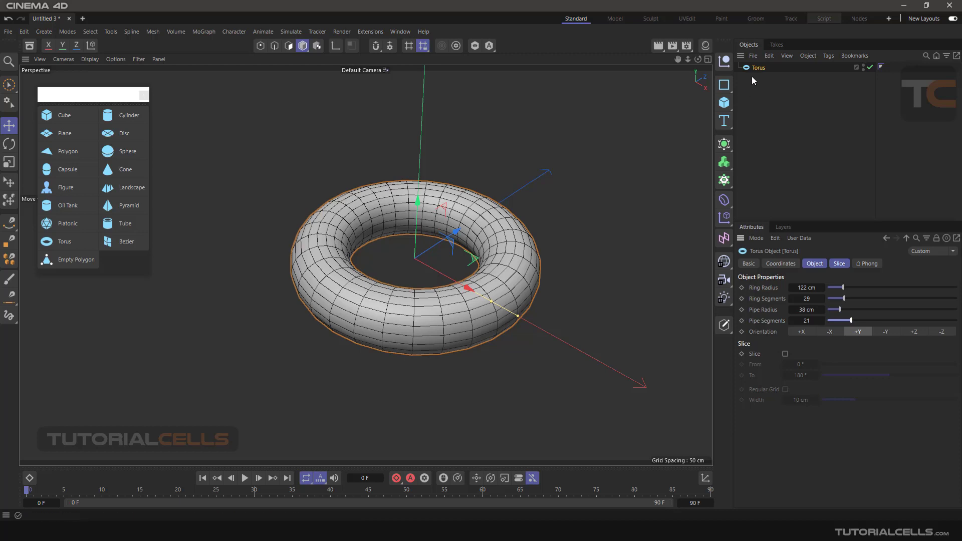
# Delete the torus and add a Bezier primitive.
pyautogui.press('Delete')
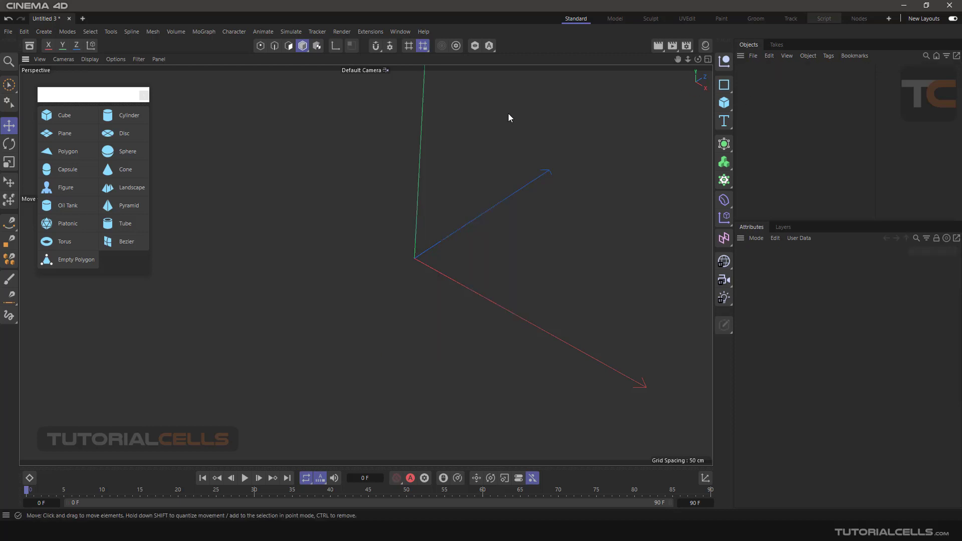
pyautogui.click(127, 242)
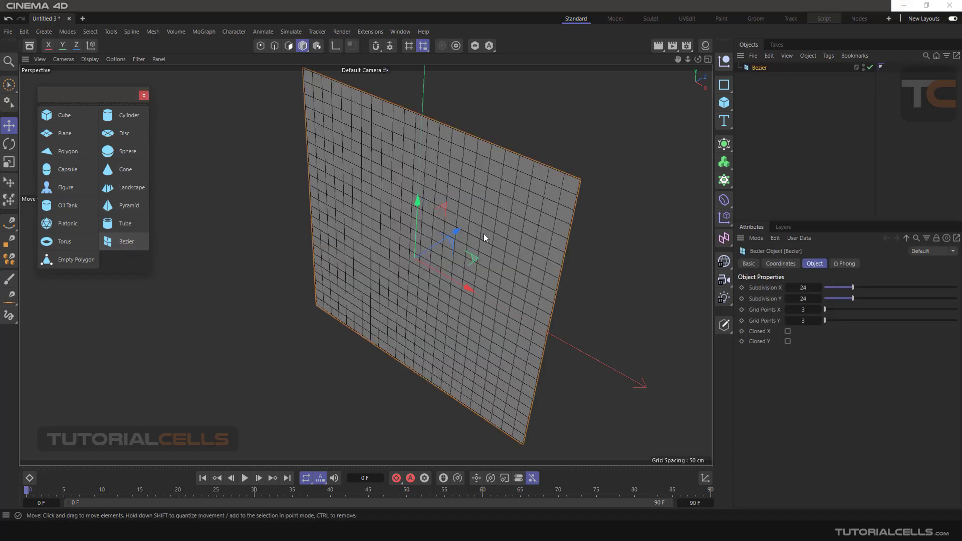
pyautogui.scroll(-8, 483, 234)
pyautogui.scroll(-1, 458, 229)
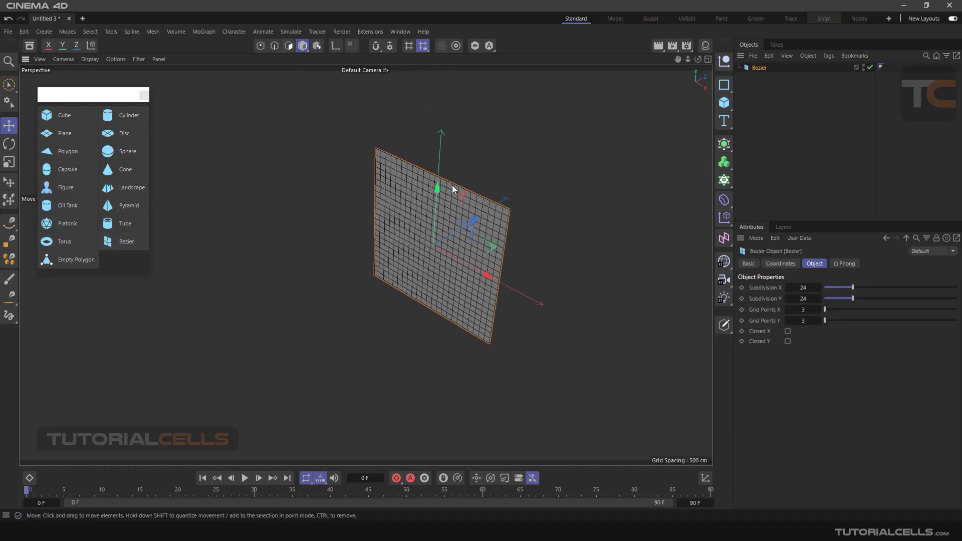
pyautogui.scroll(2, 464, 203)
pyautogui.keyDown('alt'); pyautogui.moveTo(464, 204); pyautogui.dragTo(461, 182); pyautogui.keyUp('alt')
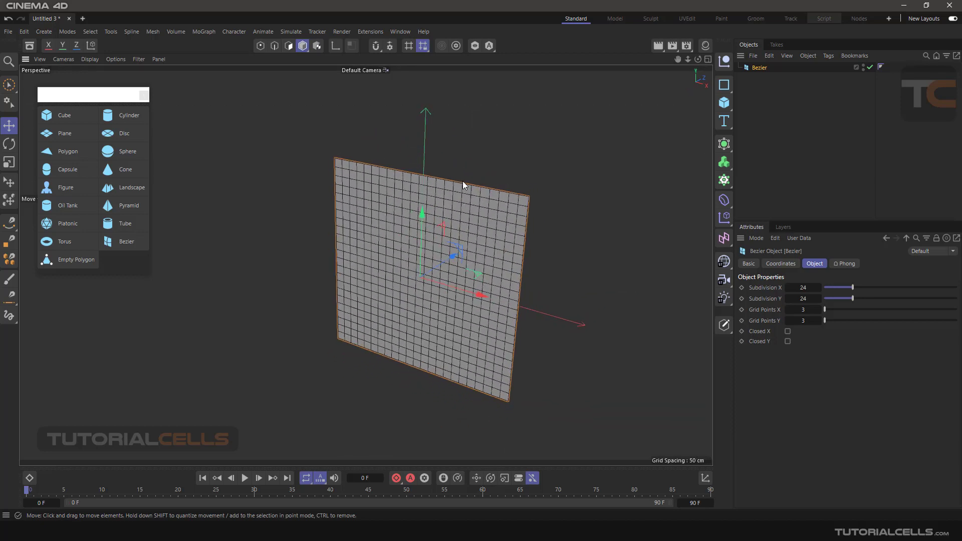
# In point mode, pull the Bezier's top-middle and lower-left control points out of the flat surface.
pyautogui.click(262, 48)
pyautogui.keyDown('alt'); pyautogui.moveTo(504, 241); pyautogui.dragTo(492, 246); pyautogui.keyUp('alt')
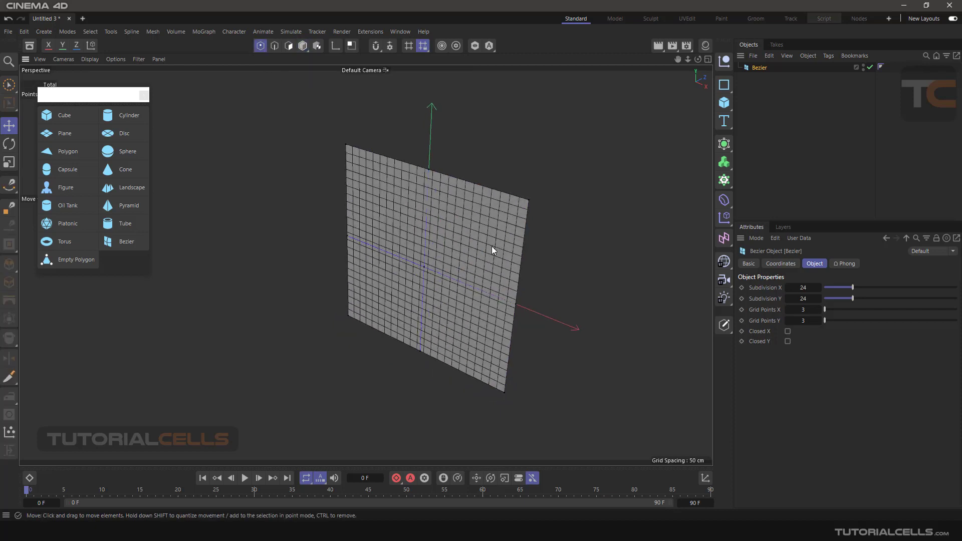
pyautogui.click(431, 170)
pyautogui.moveTo(432, 169); pyautogui.dragTo(486, 142)
pyautogui.click(423, 269)
pyautogui.moveTo(458, 269)
pyautogui.mouseDown()
pyautogui.moveTo(451, 294)
pyautogui.moveTo(400, 231)
pyautogui.moveTo(377, 321)
pyautogui.moveTo(369, 298)
pyautogui.moveTo(377, 345)
pyautogui.mouseUp()
pyautogui.click(348, 316)
# Lift the two lower corner control points of the Bezier surface toward its upper edge.
pyautogui.click(504, 391)
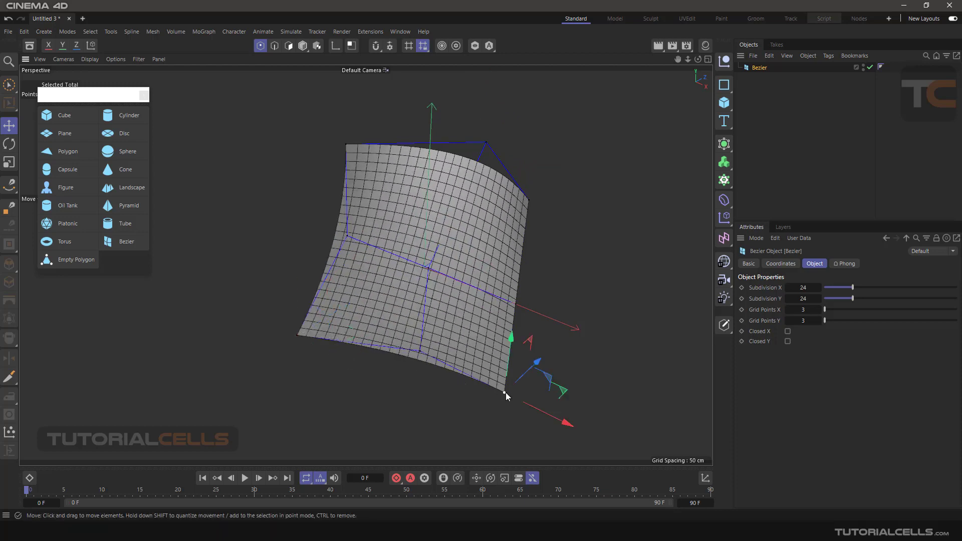
pyautogui.moveTo(532, 369); pyautogui.dragTo(374, 180)
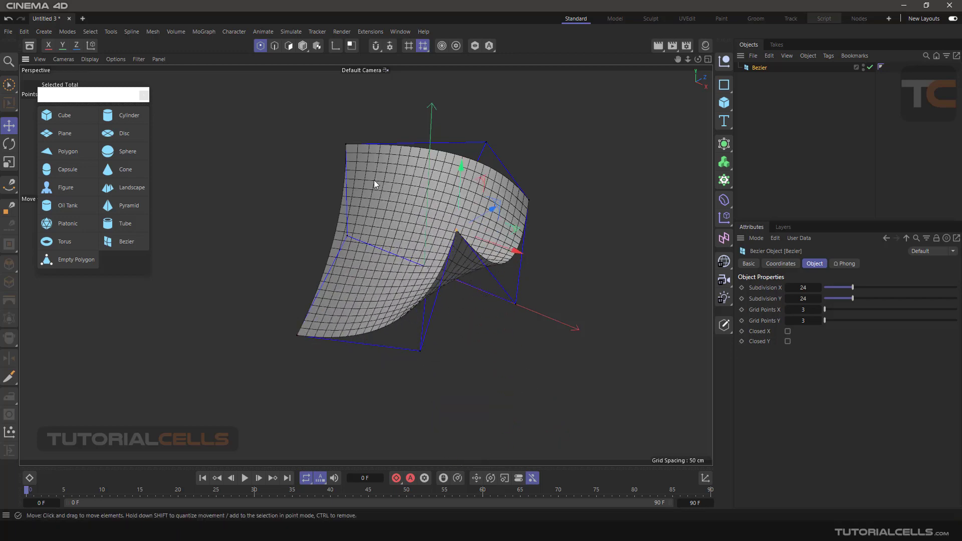
pyautogui.click(297, 337)
pyautogui.moveTo(297, 295); pyautogui.dragTo(352, 233)
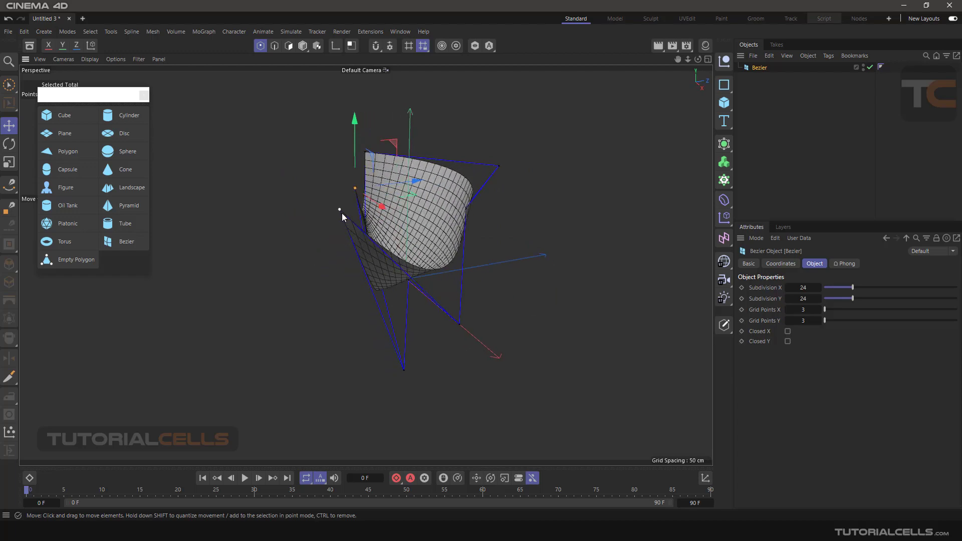
pyautogui.click(342, 213)
pyautogui.moveTo(339, 158); pyautogui.dragTo(343, 200)
pyautogui.keyDown('alt'); pyautogui.moveTo(413, 229); pyautogui.dragTo(570, 227); pyautogui.keyUp('alt')
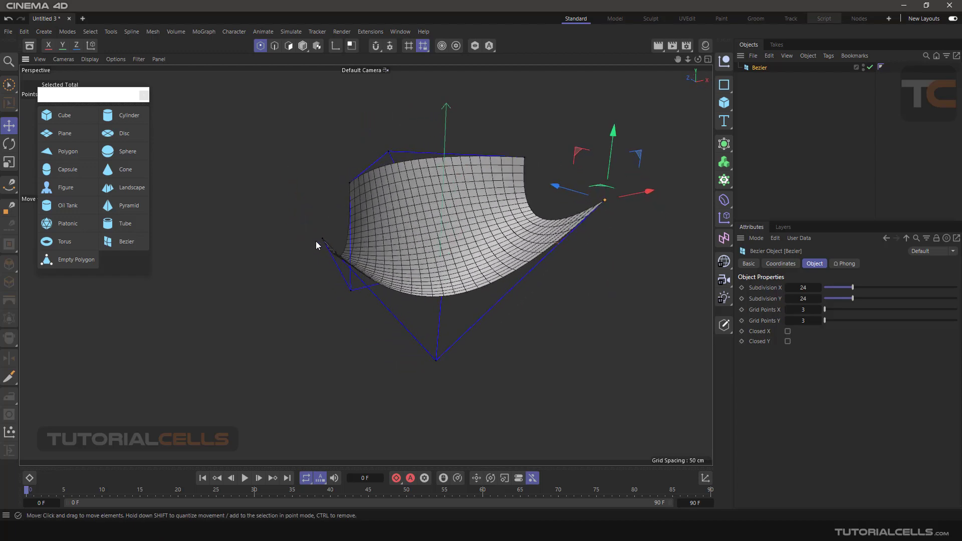
pyautogui.moveTo(323, 241); pyautogui.dragTo(354, 263)
pyautogui.keyDown('alt'); pyautogui.moveTo(409, 226); pyautogui.dragTo(489, 288); pyautogui.keyUp('alt')
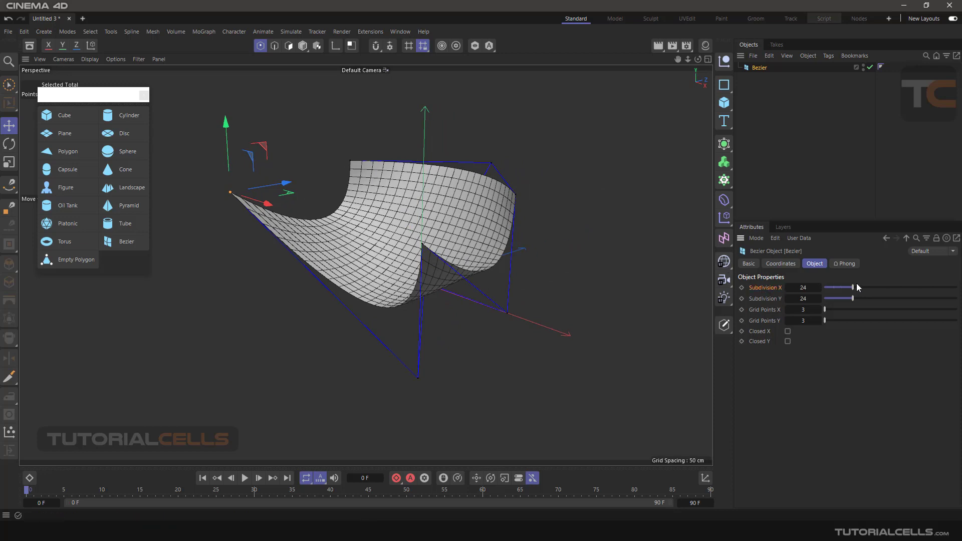
# Try 4 grid points in X and 5 in Y on the Bezier, and undo both changes.
pyautogui.moveTo(852, 298); pyautogui.dragTo(852, 298)
pyautogui.moveTo(827, 311); pyautogui.dragTo(829, 311)
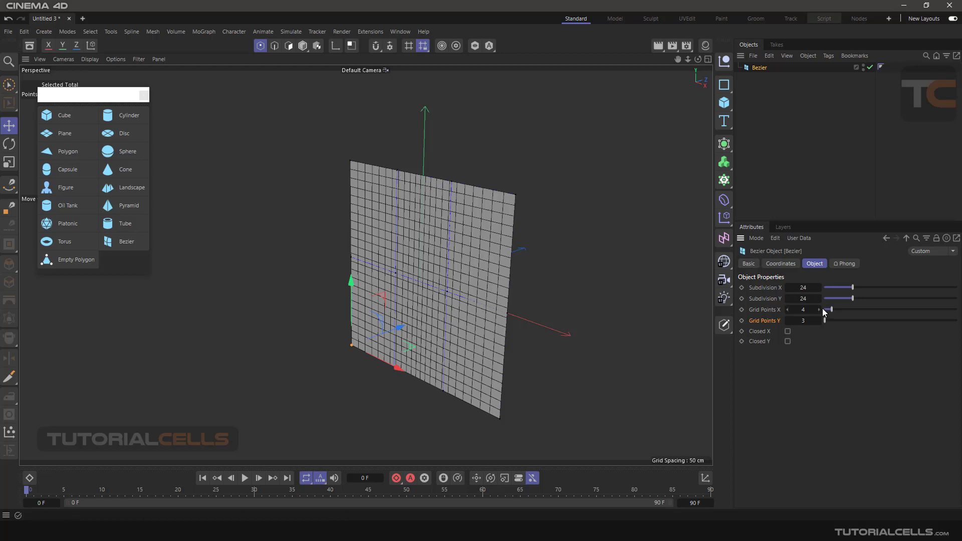
pyautogui.moveTo(826, 320); pyautogui.dragTo(837, 320)
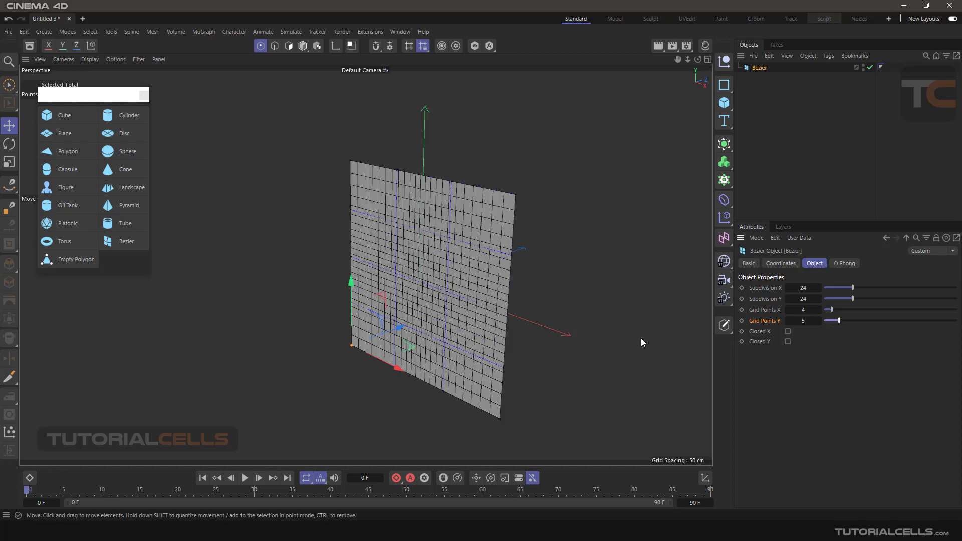
pyautogui.hotkey('ctrl', 'z')
pyautogui.hotkey('ctrl', 'z')
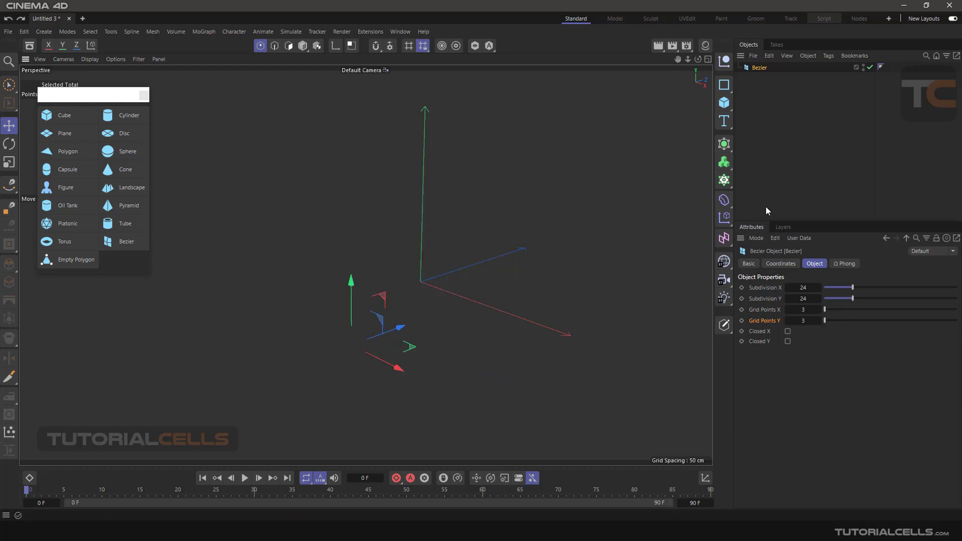
# Return to model mode and replace the Bezier object with a fresh Bezier primitive.
pyautogui.click(751, 68)
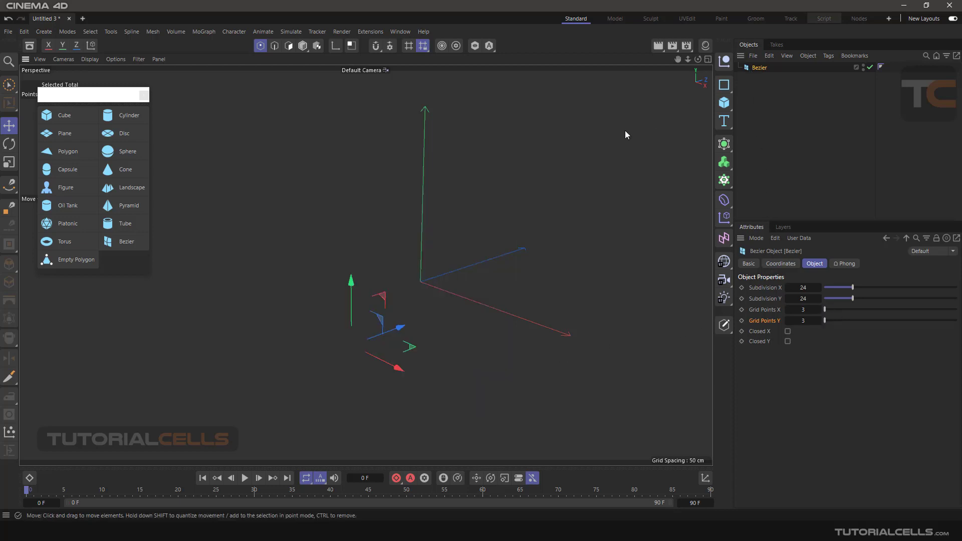
pyautogui.click(763, 102)
pyautogui.click(760, 68)
pyautogui.click(303, 46)
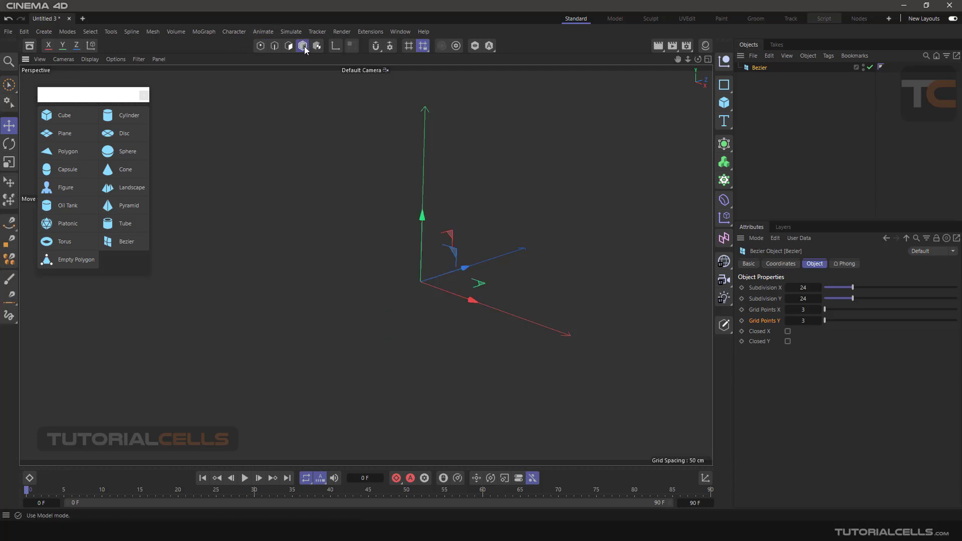
pyautogui.press('Delete')
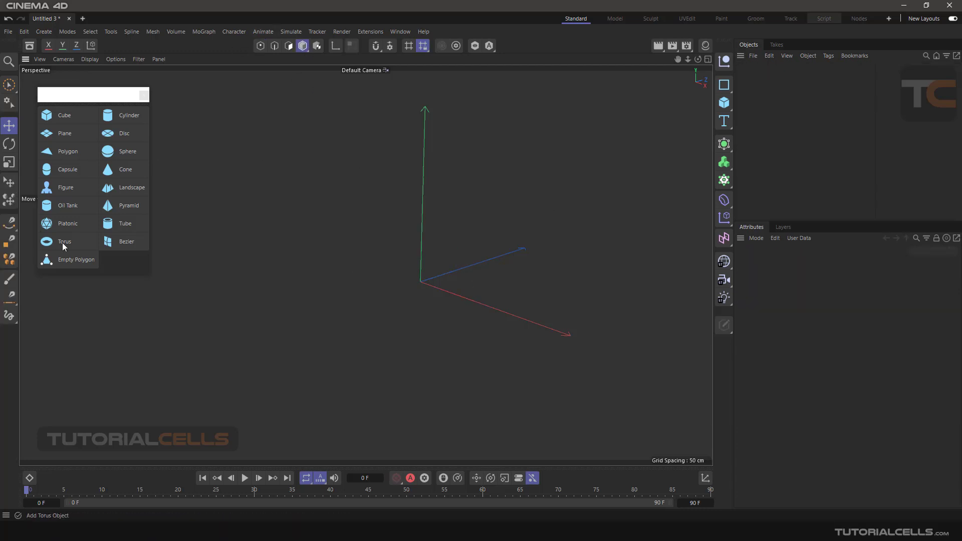
pyautogui.click(118, 243)
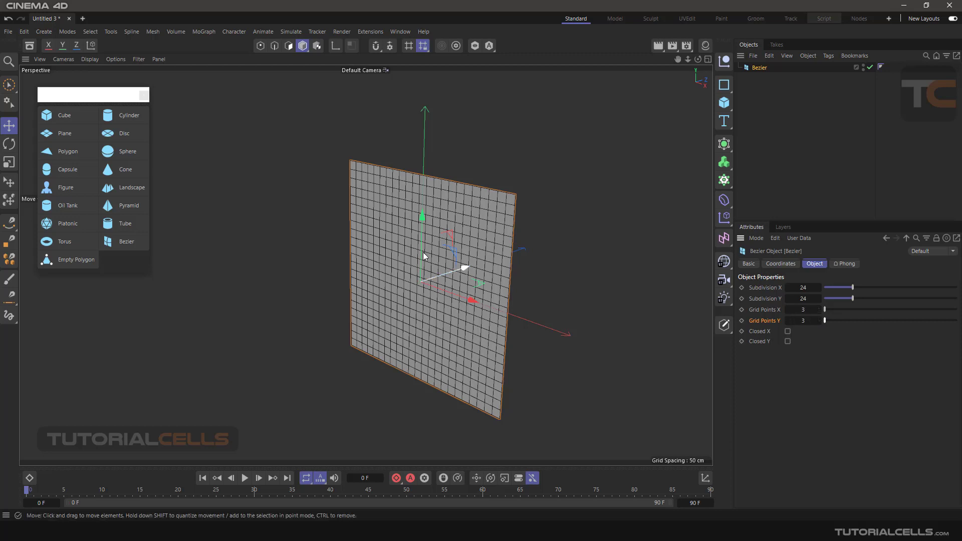
# In point mode, pull the middle control points of the new Bezier's top and bottom edges outward to curve the surface.
pyautogui.click(260, 46)
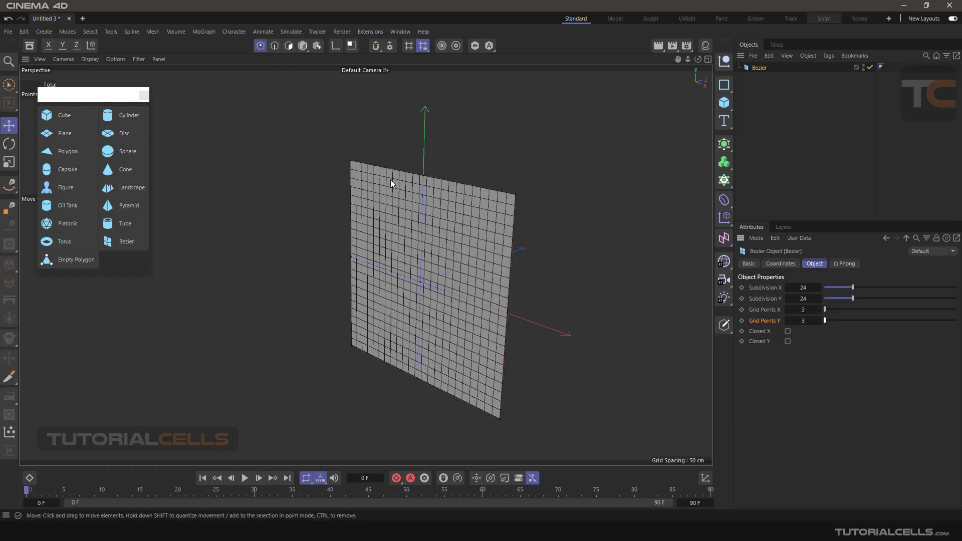
pyautogui.click(424, 176)
pyautogui.moveTo(424, 176); pyautogui.dragTo(493, 164)
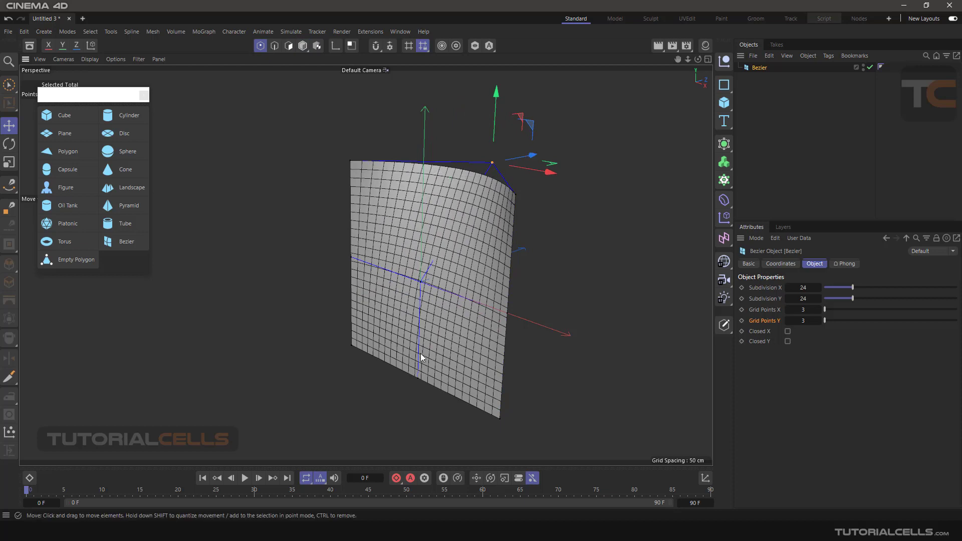
pyautogui.click(419, 379)
pyautogui.moveTo(440, 368); pyautogui.dragTo(398, 386)
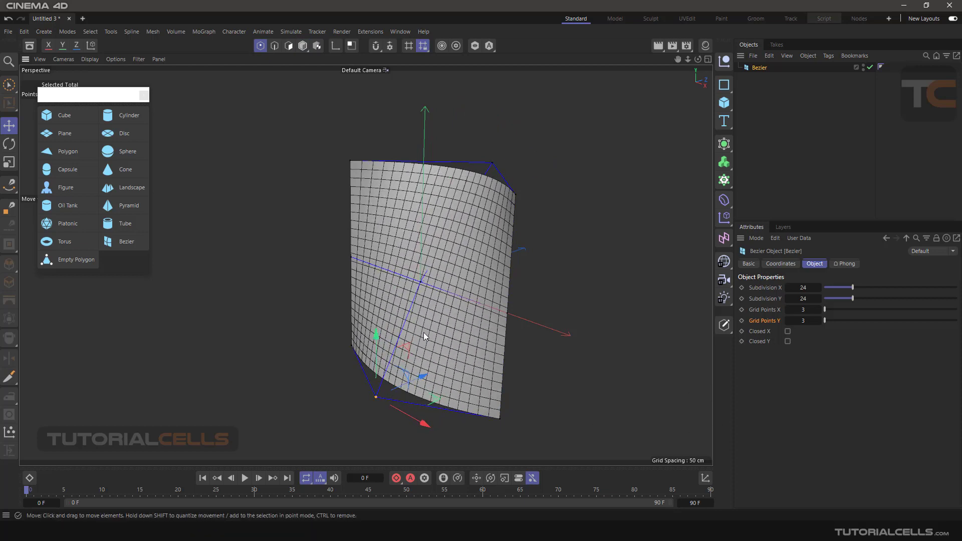
# Raise both lower corner control points of the new Bezier so its bottom edge folds upward.
pyautogui.click(498, 417)
pyautogui.keyDown('alt'); pyautogui.moveTo(584, 385); pyautogui.dragTo(565, 344, button='middle'); pyautogui.keyUp('alt')
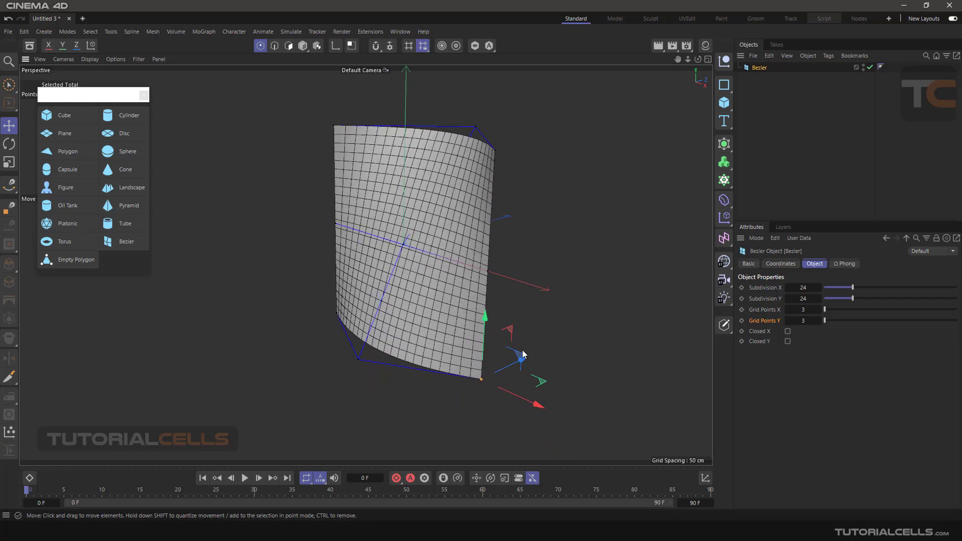
pyautogui.moveTo(509, 365); pyautogui.dragTo(455, 377)
pyautogui.moveTo(434, 342); pyautogui.dragTo(417, 103)
pyautogui.click(336, 314)
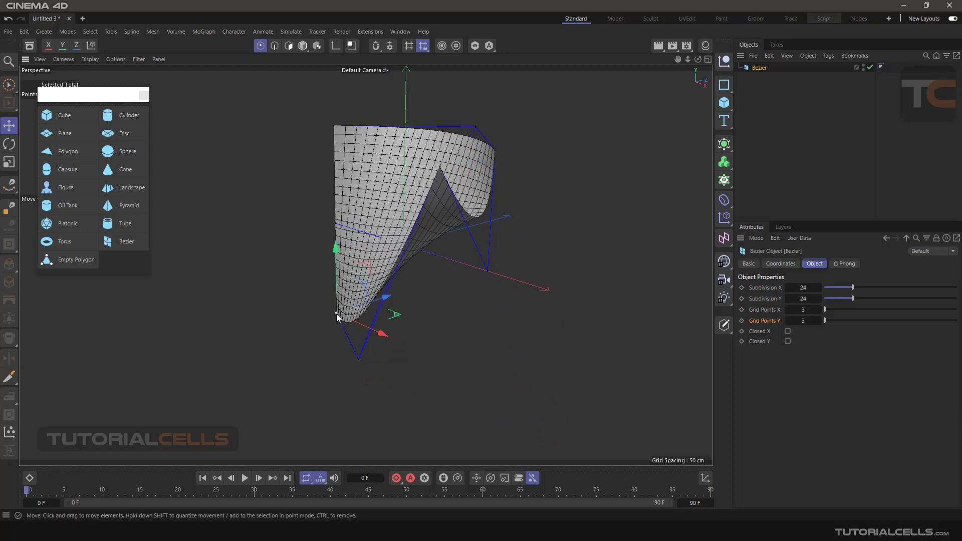
pyautogui.moveTo(389, 305); pyautogui.dragTo(403, 252)
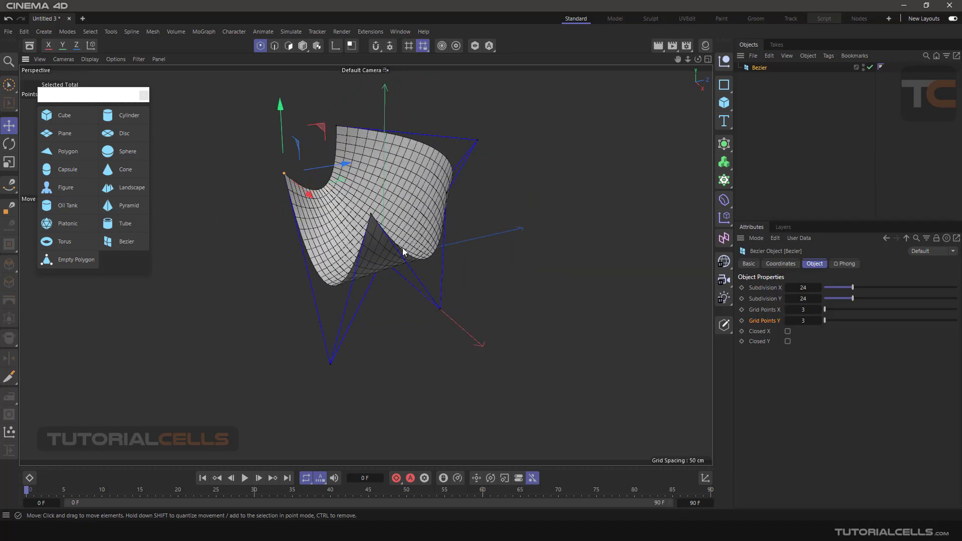
# Try Closed X on the Bezier, turn it off again, and enable Closed Y instead.
pyautogui.click(787, 332)
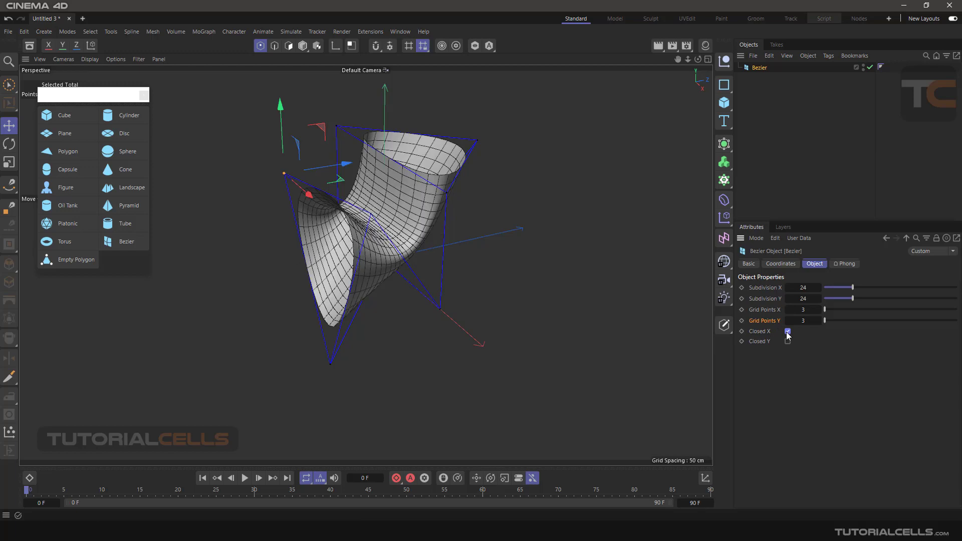
pyautogui.click(787, 332)
pyautogui.keyDown('alt'); pyautogui.moveTo(389, 261); pyautogui.dragTo(373, 199); pyautogui.keyUp('alt')
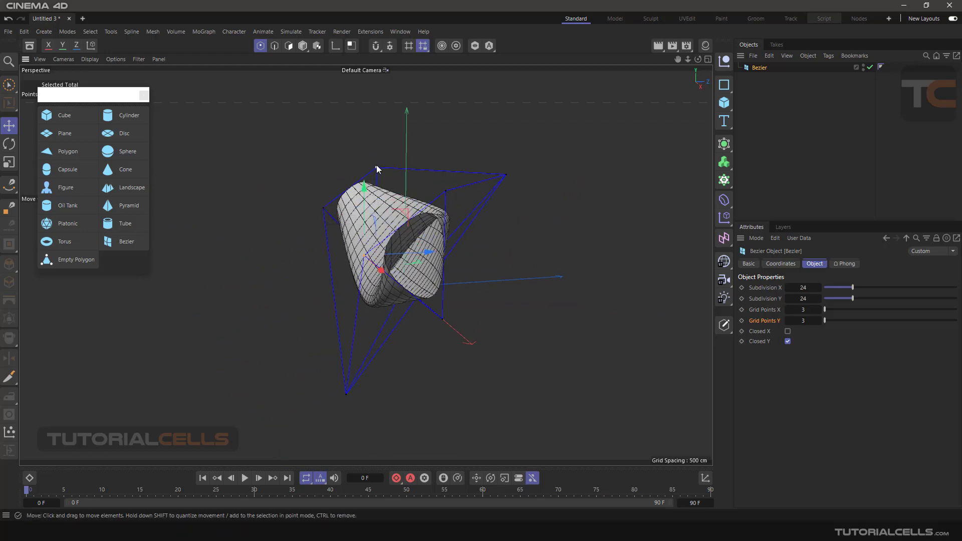
# Lower the far upper corner control point of the Bezier surface along its vertical axis and return to model mode.
pyautogui.click(377, 166)
pyautogui.click(506, 175)
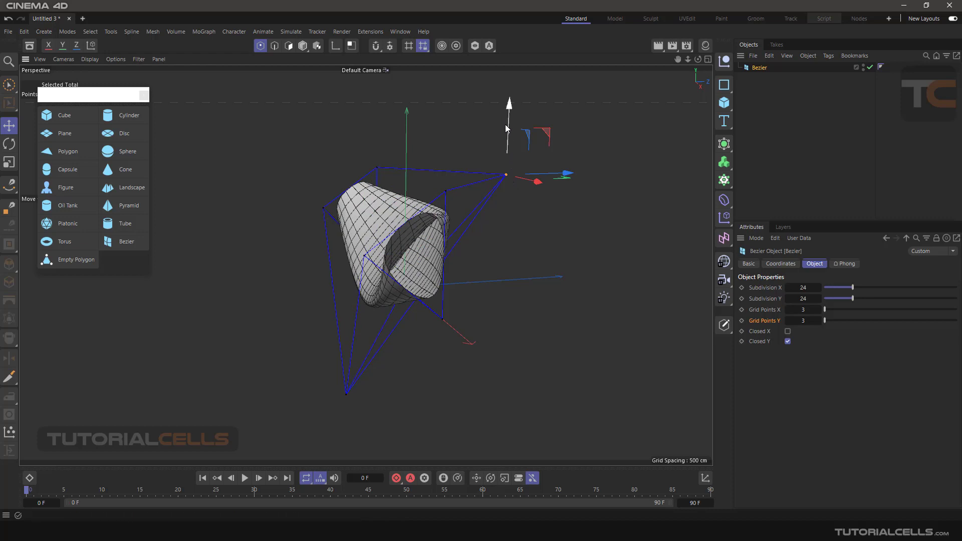
pyautogui.moveTo(505, 124); pyautogui.dragTo(503, 176)
pyautogui.keyDown('alt'); pyautogui.moveTo(517, 286); pyautogui.dragTo(496, 300); pyautogui.keyUp('alt')
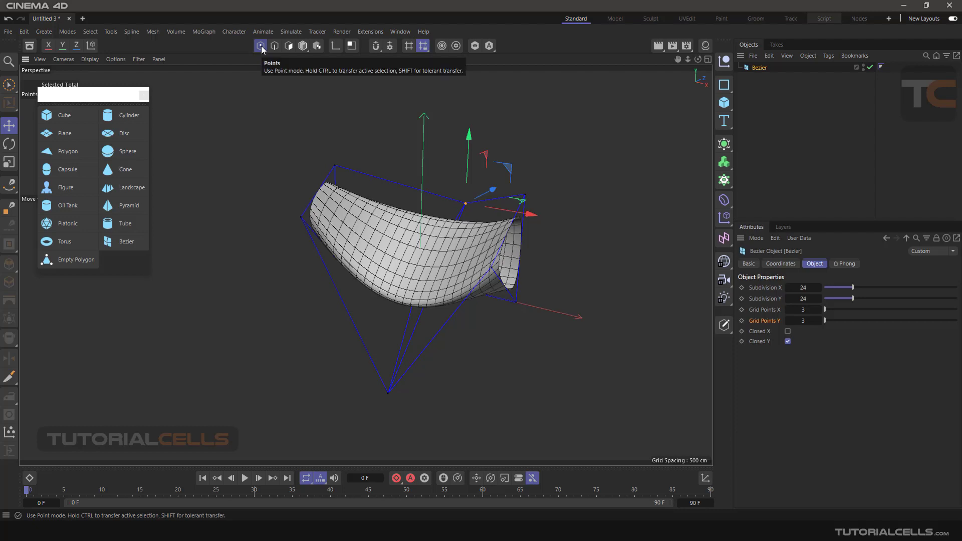
pyautogui.click(303, 46)
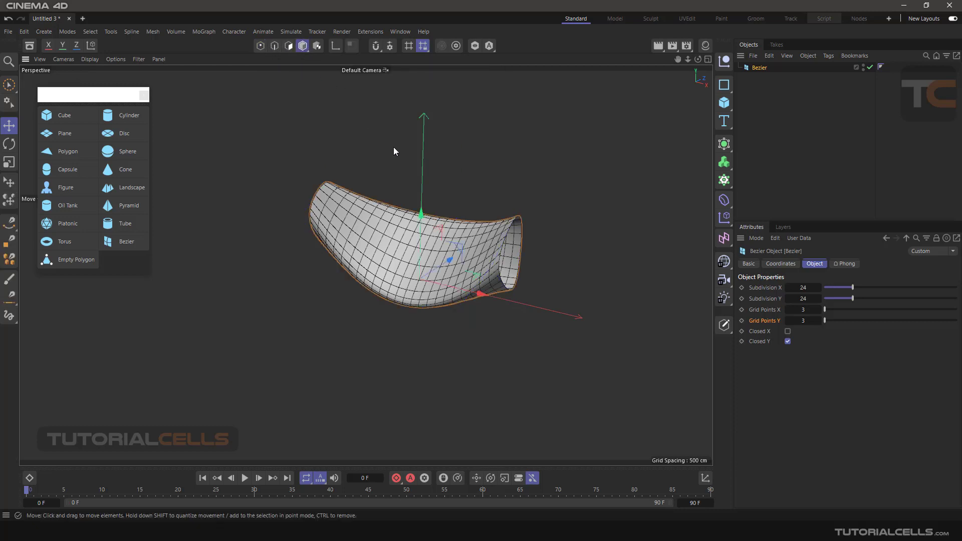
pyautogui.keyDown('alt'); pyautogui.moveTo(393, 147); pyautogui.dragTo(439, 210); pyautogui.keyUp('alt')
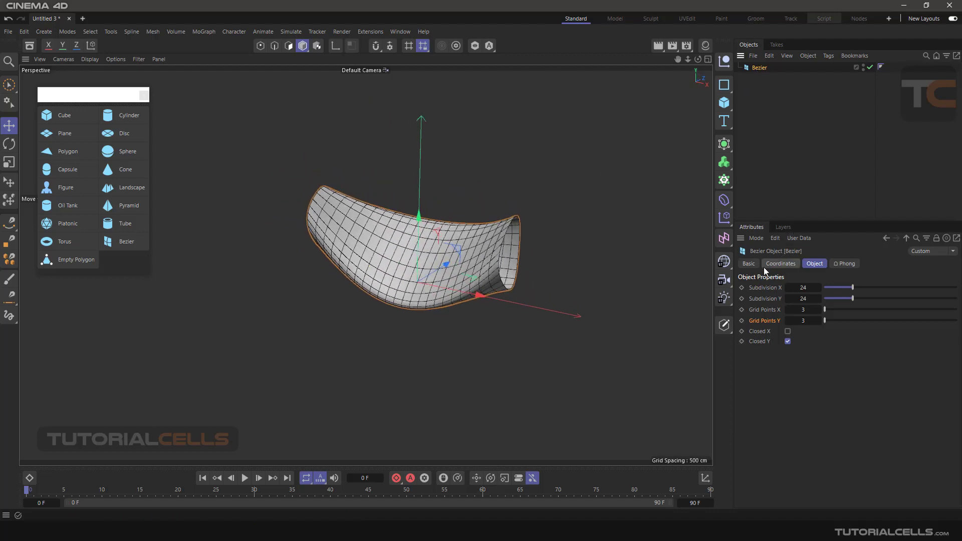
# Replace the Bezier object with an Empty Polygon object and shift the object list's column divider.
pyautogui.press('Delete')
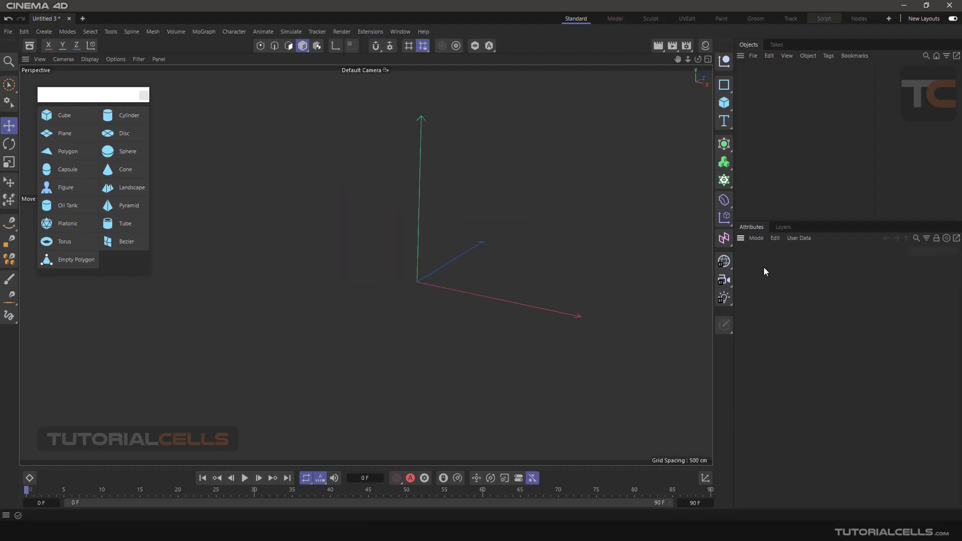
pyautogui.click(77, 263)
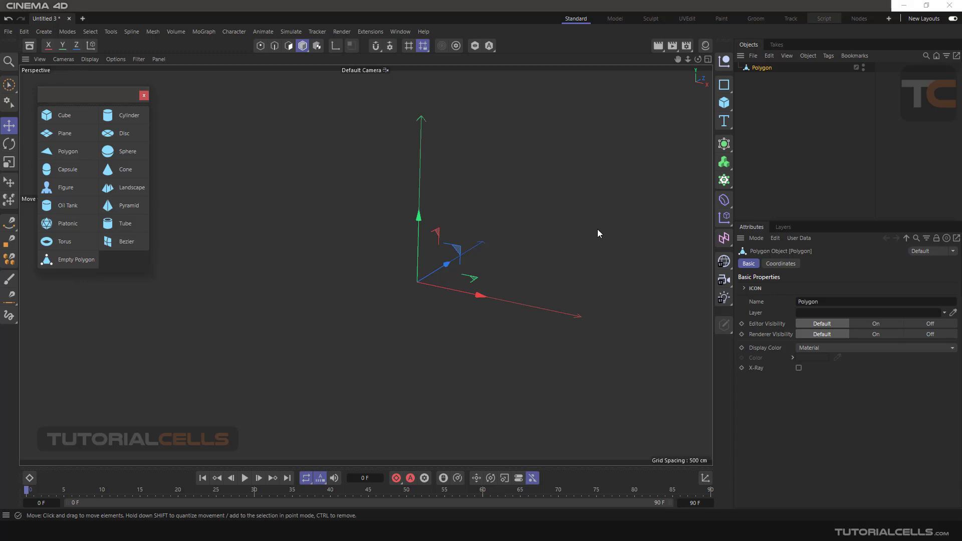
pyautogui.moveTo(557, 225)
pyautogui.keyDown('alt'); pyautogui.mouseDown()
pyautogui.moveTo(553, 245)
pyautogui.moveTo(541, 225)
pyautogui.mouseUp(); pyautogui.keyUp('alt')
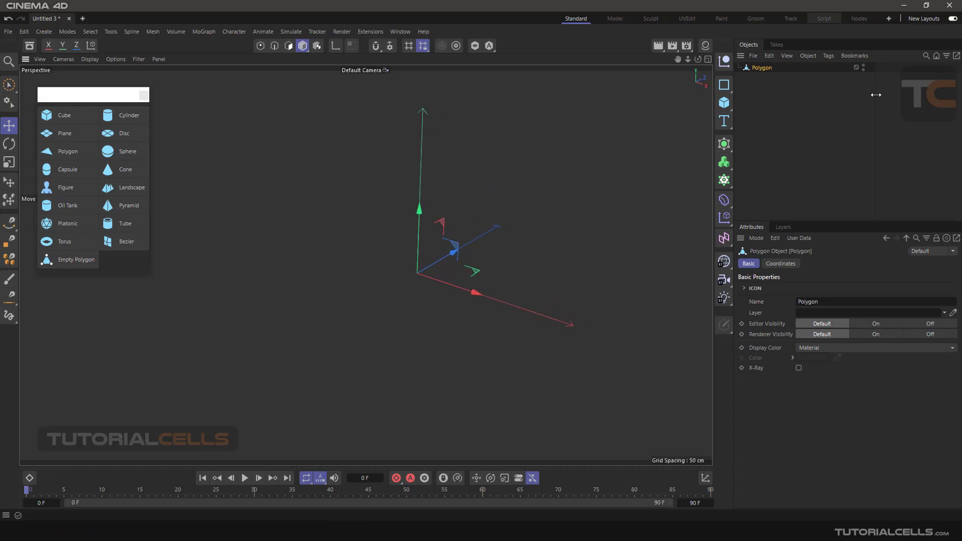
pyautogui.moveTo(871, 93); pyautogui.dragTo(806, 94)
# Draw a four-sided face around the world origin in the empty polygon object with the Polygon Pen.
pyautogui.click(11, 247)
pyautogui.click(387, 252)
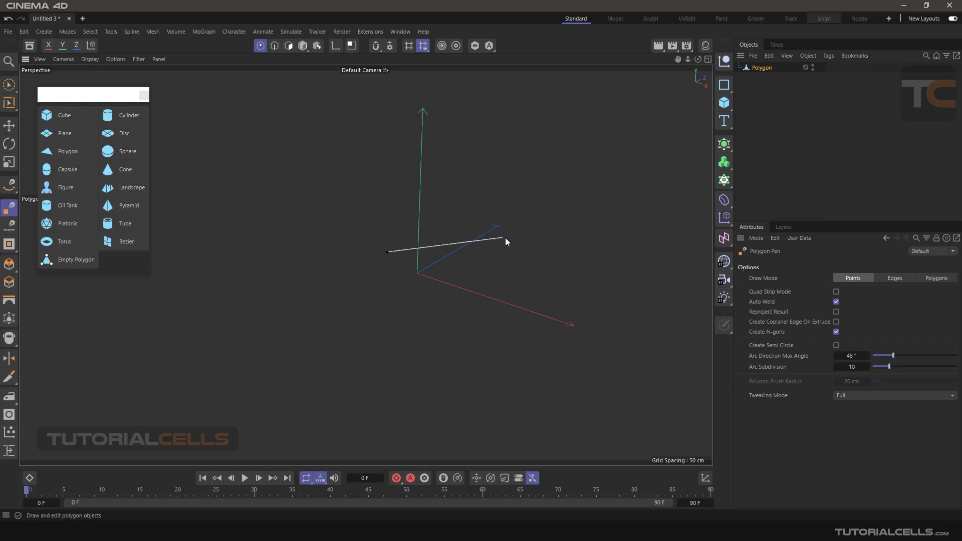
pyautogui.click(509, 238)
pyautogui.click(482, 361)
pyautogui.click(382, 327)
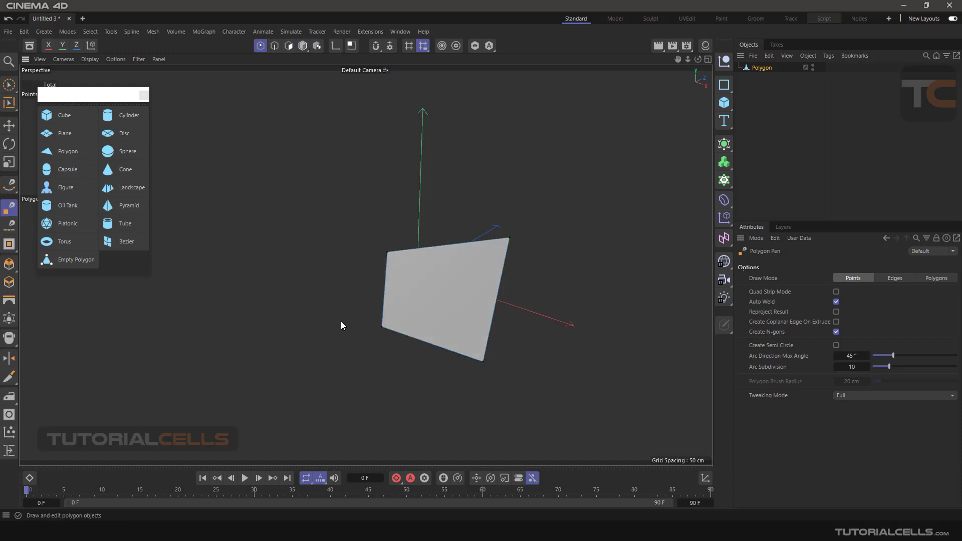
# Delete the hand-drawn Polygon object and add a default Cube primitive to the scene.
pyautogui.click(757, 68)
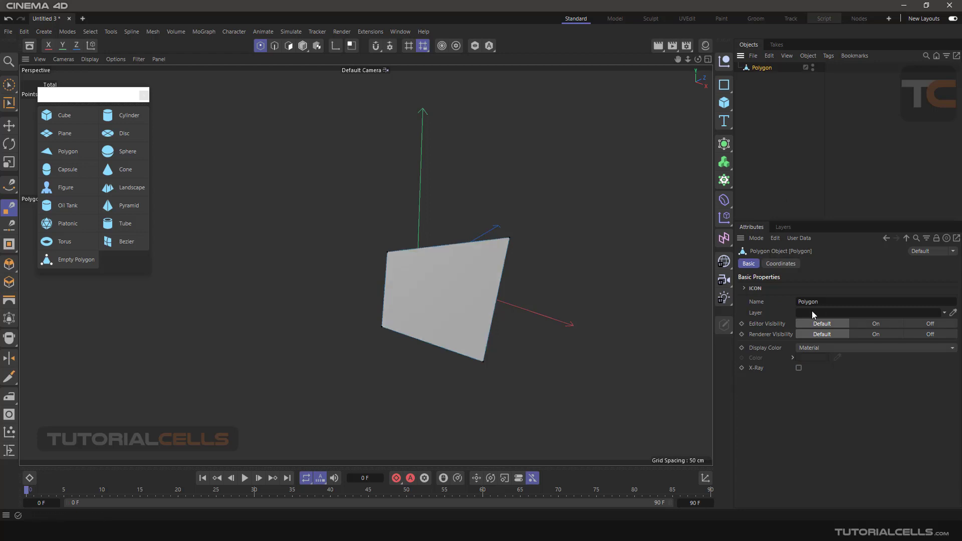
pyautogui.moveTo(782, 222); pyautogui.dragTo(781, 243)
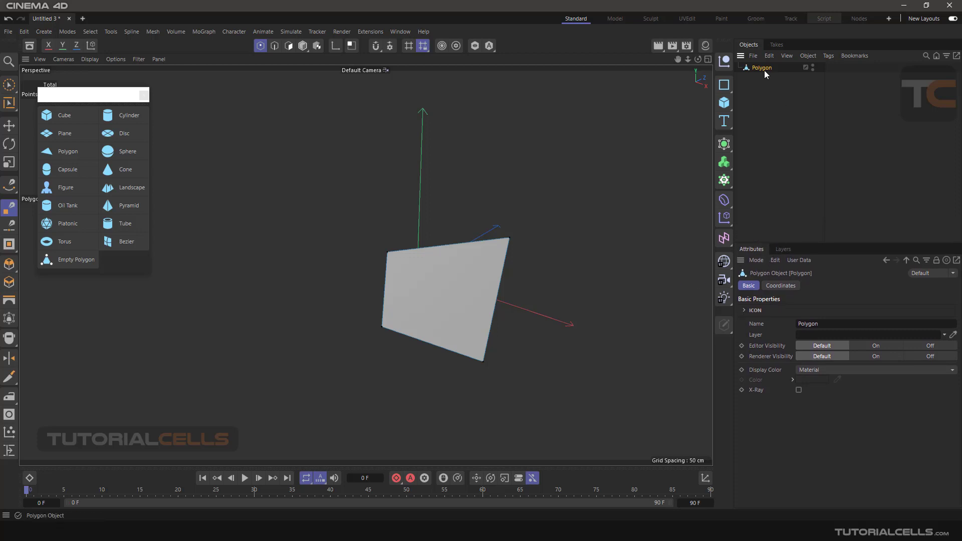
pyautogui.press('Delete')
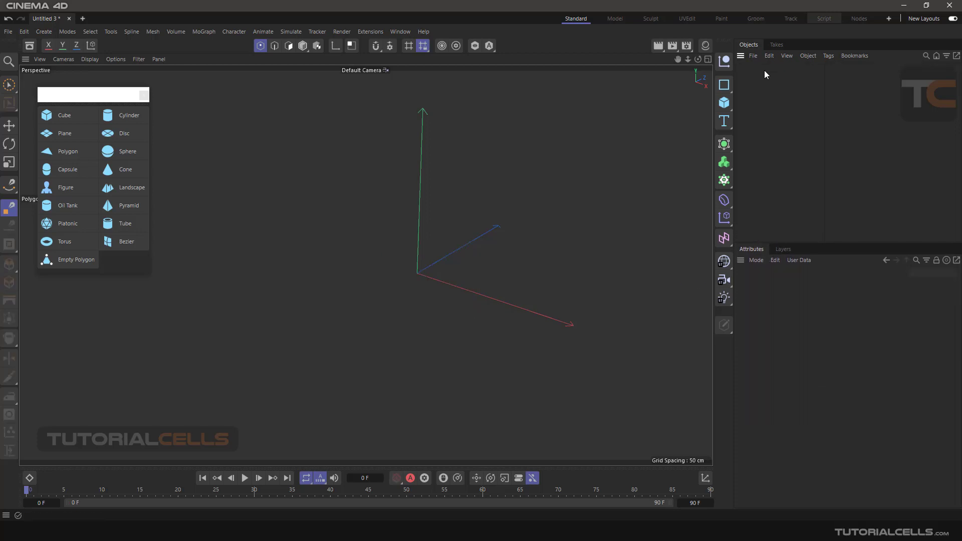
pyautogui.click(726, 104)
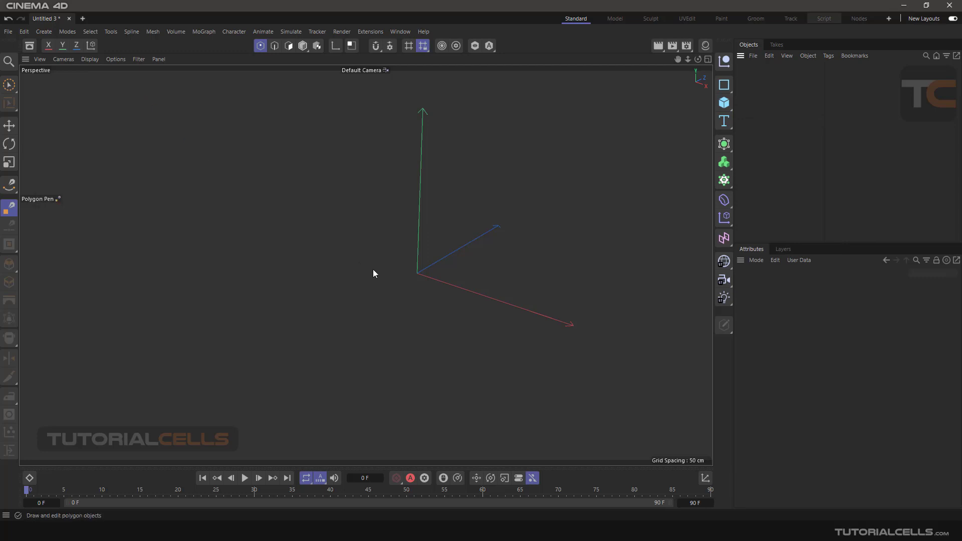
pyautogui.click(723, 104)
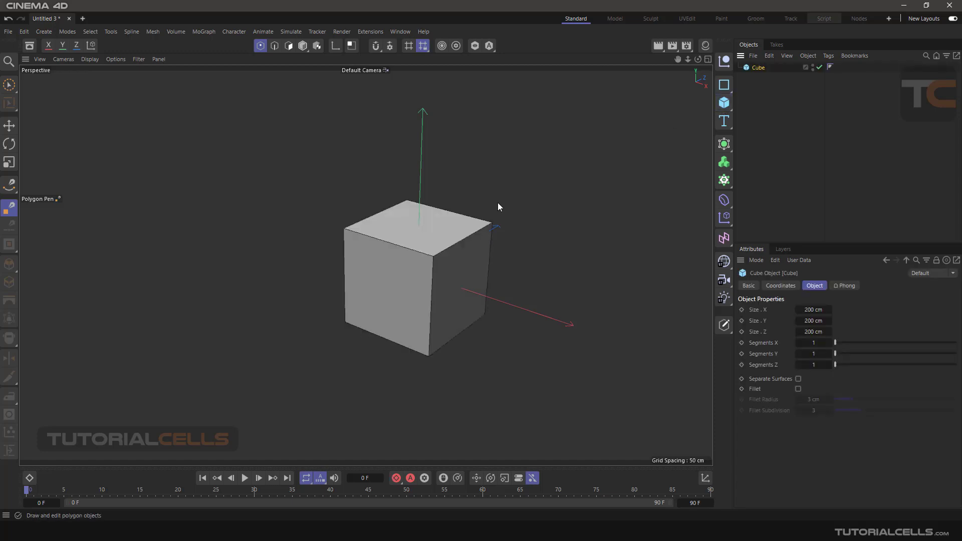